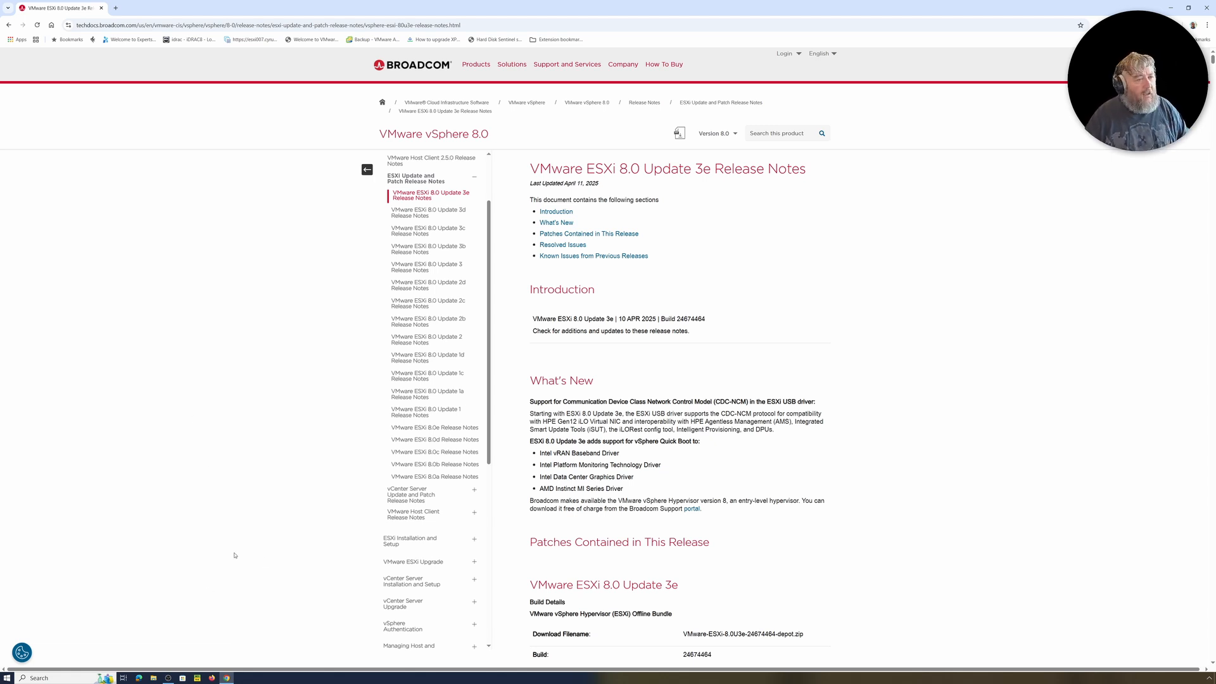
- Follow the Broadcom Support portal link in the What's New section and open the new account registration page
scroll(235, 553, down, 3)
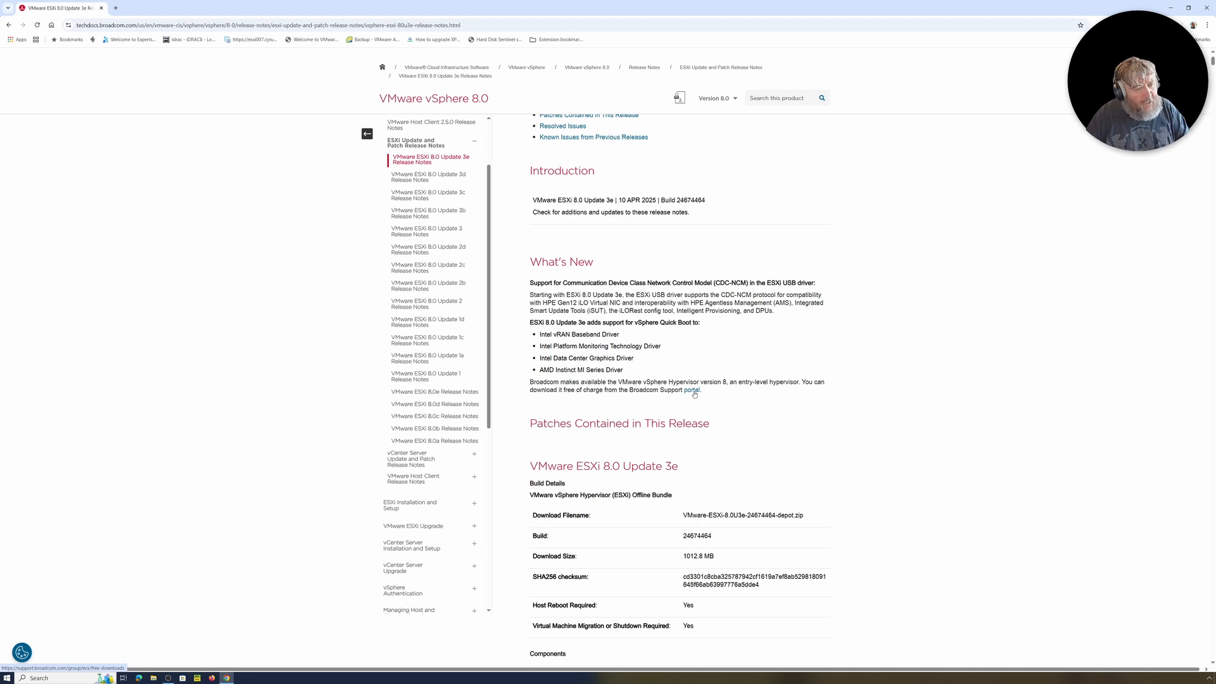
click(692, 391)
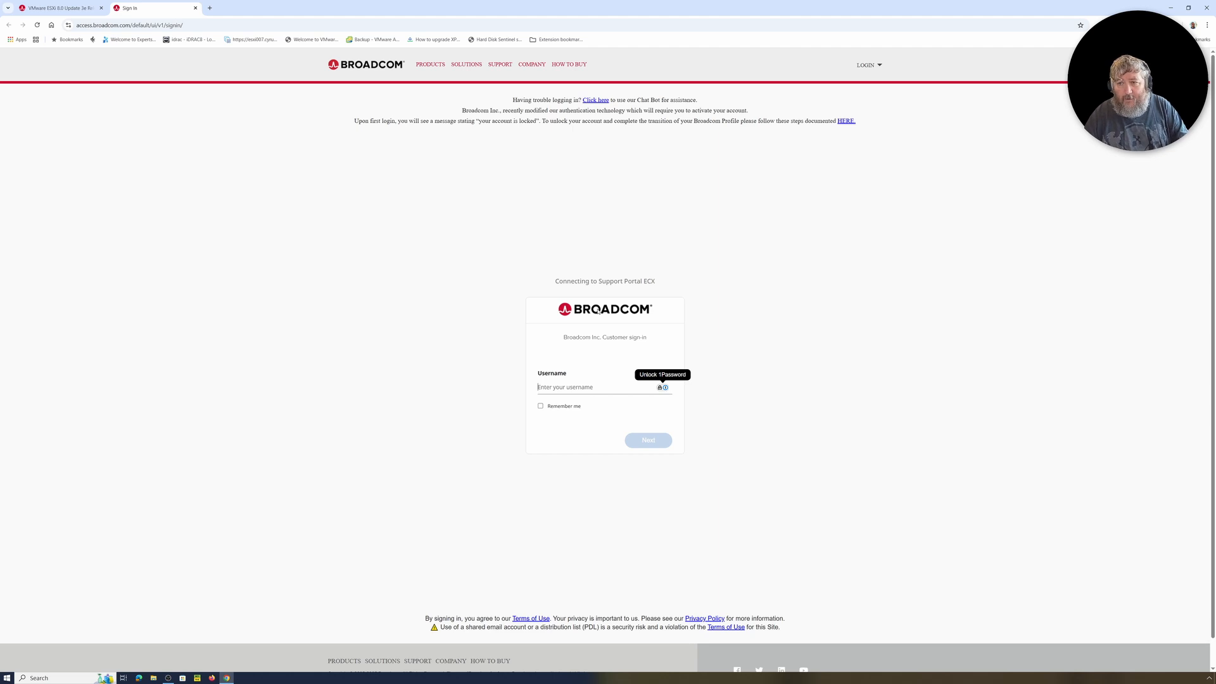
click(869, 67)
click(852, 96)
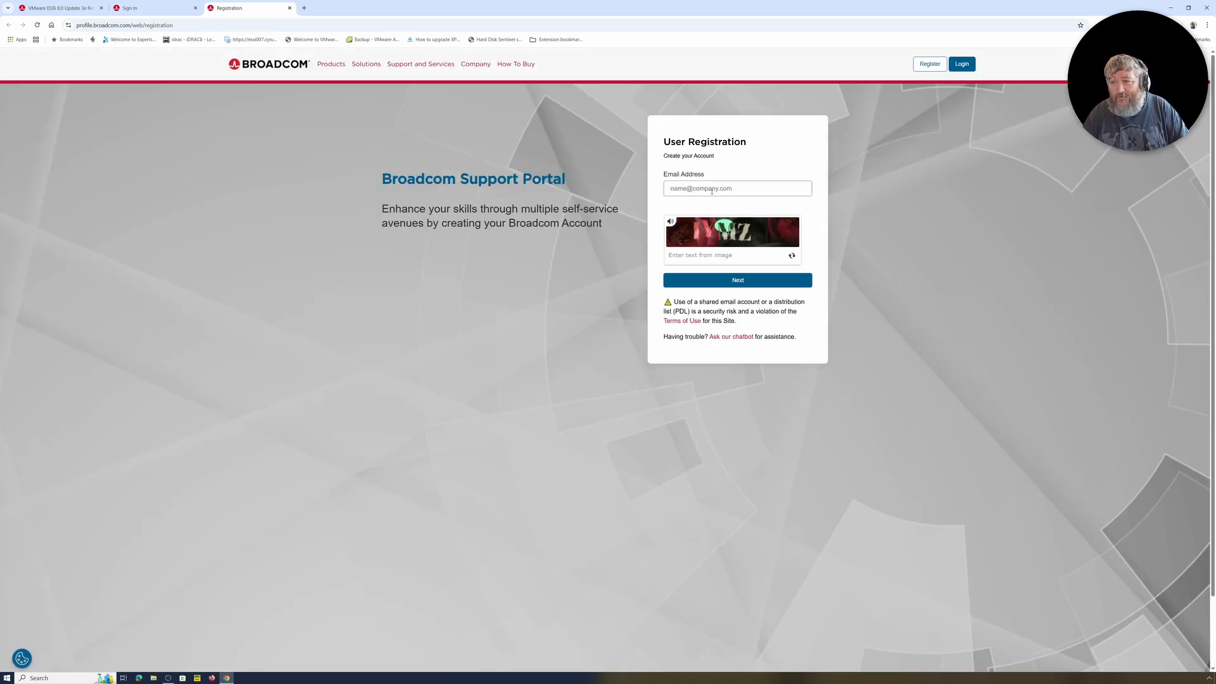
click(712, 191)
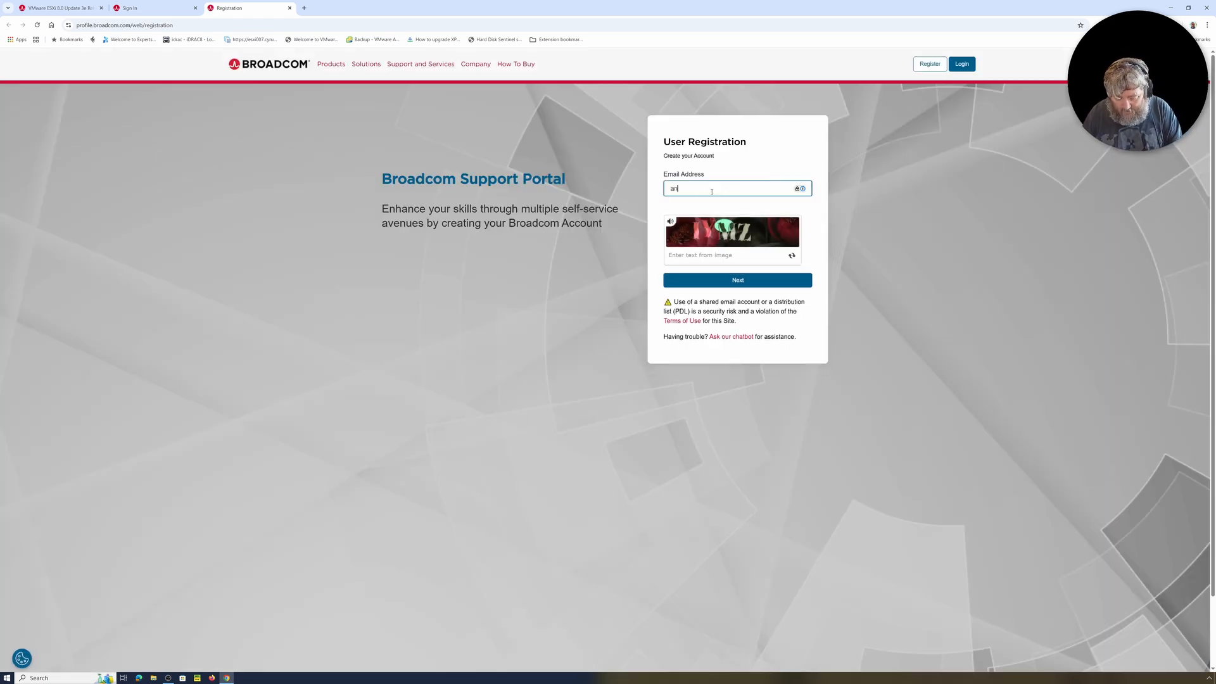
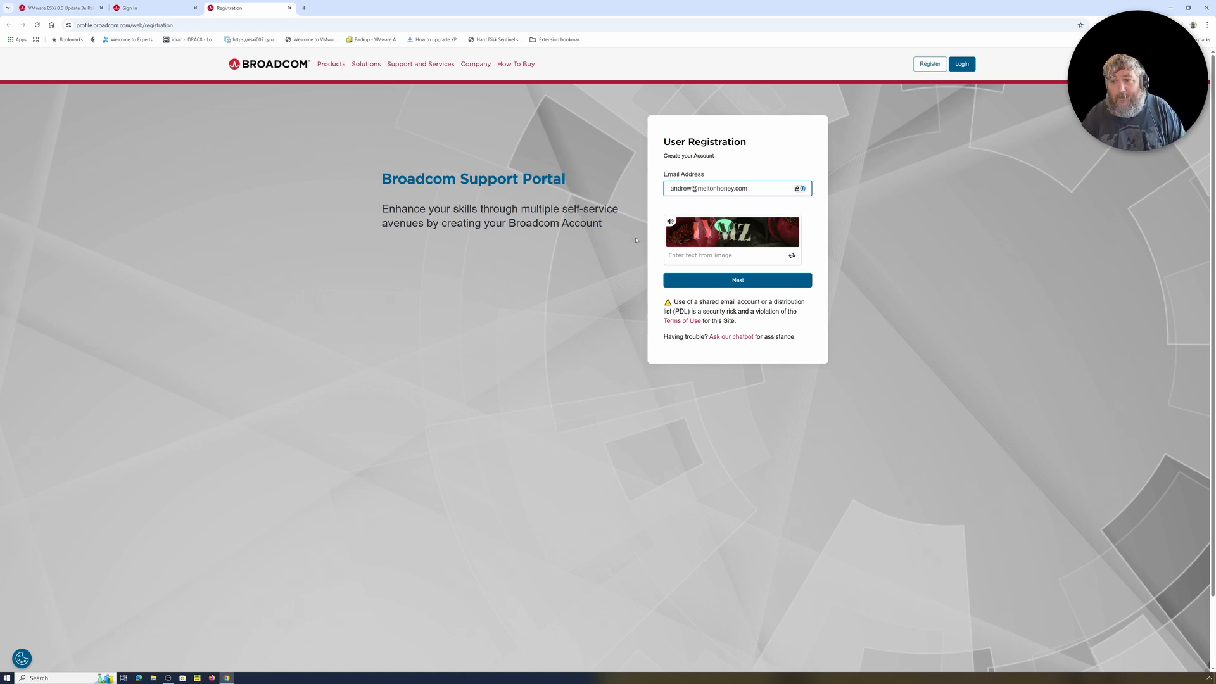
click(692, 256)
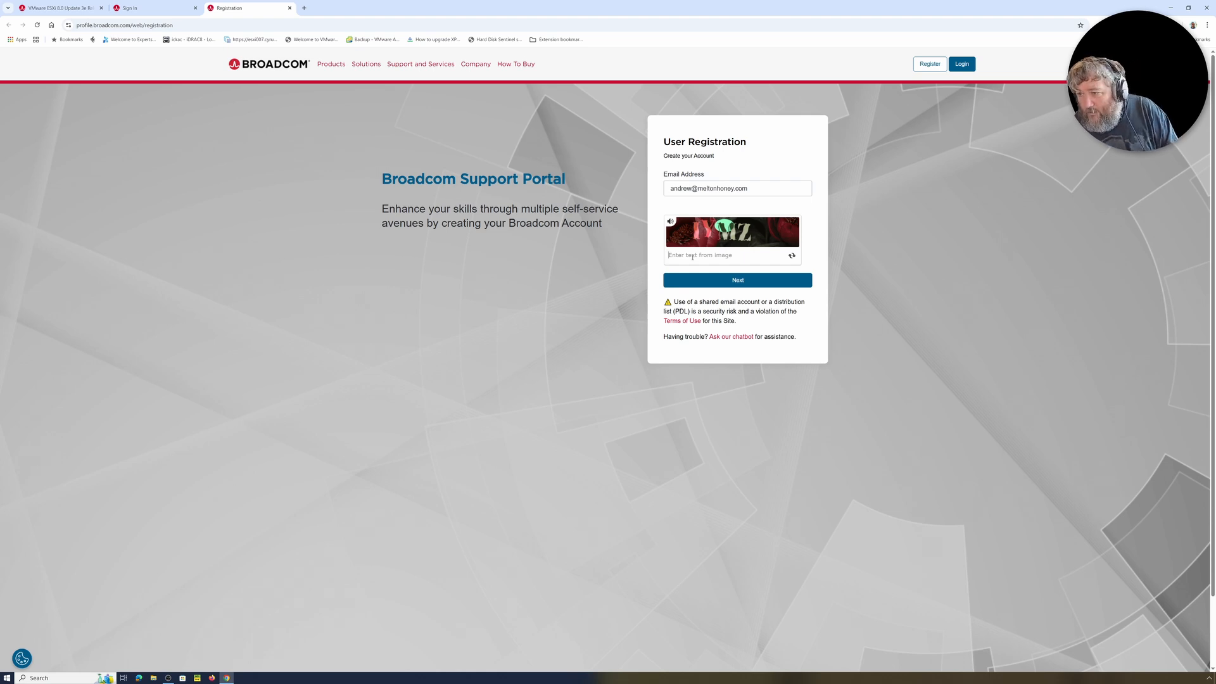
click(692, 257)
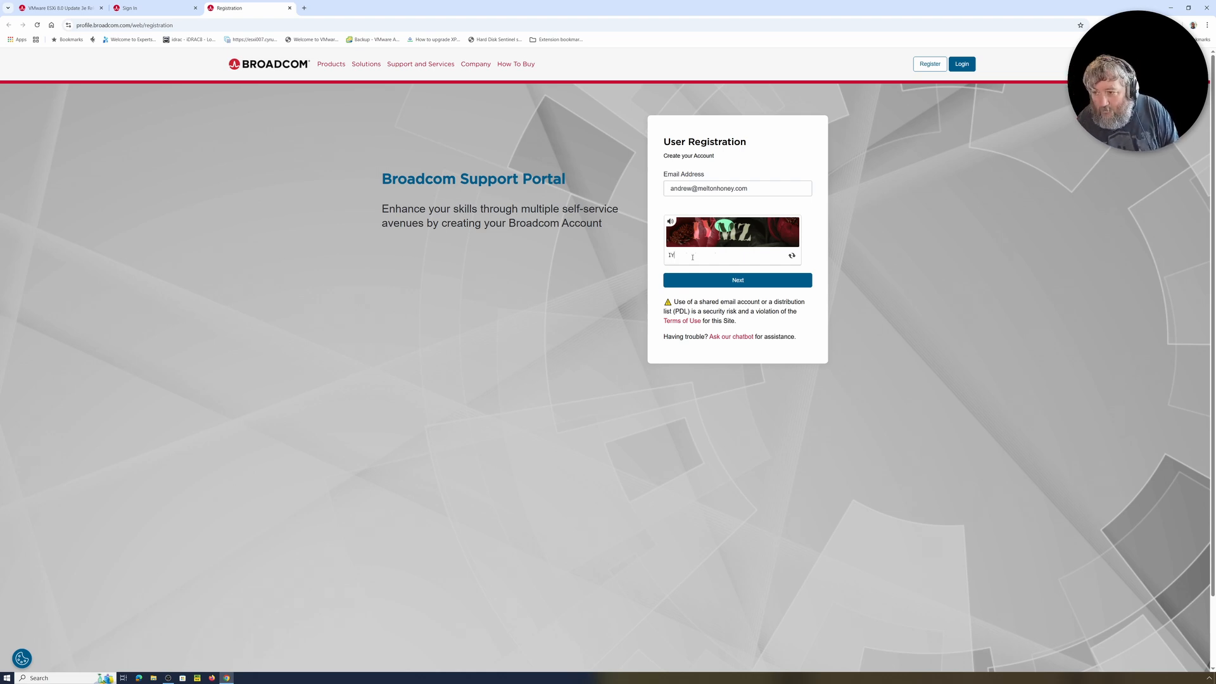
text(IYM)
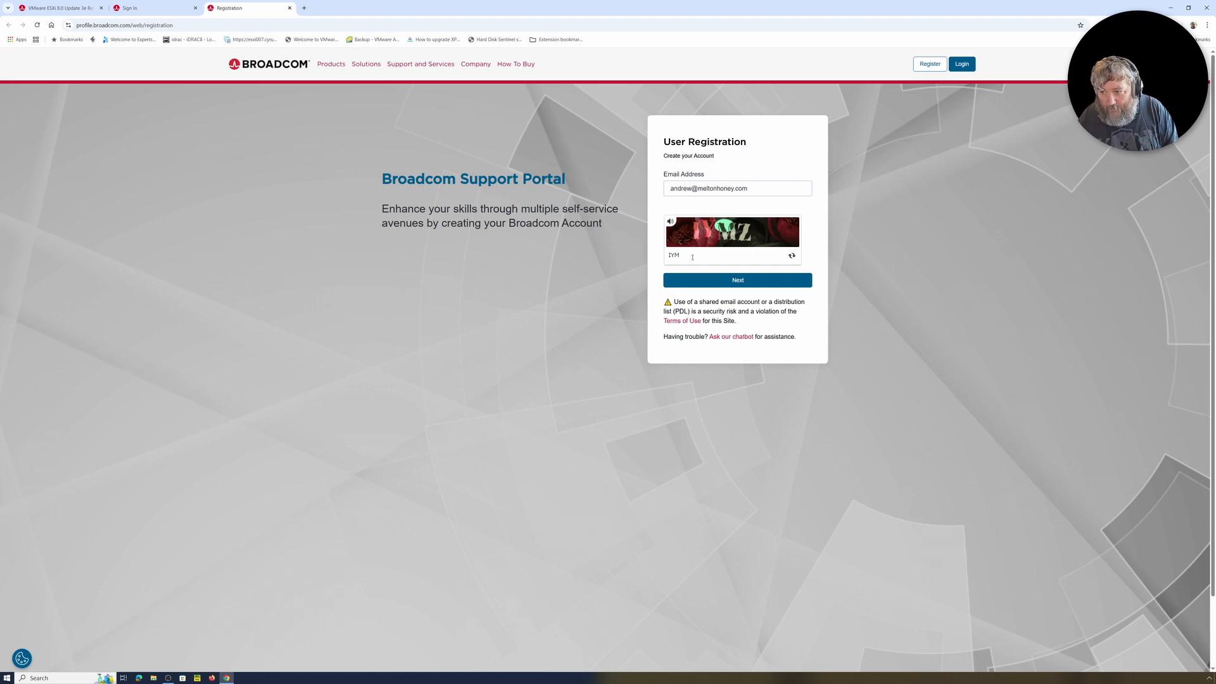
text(Z)
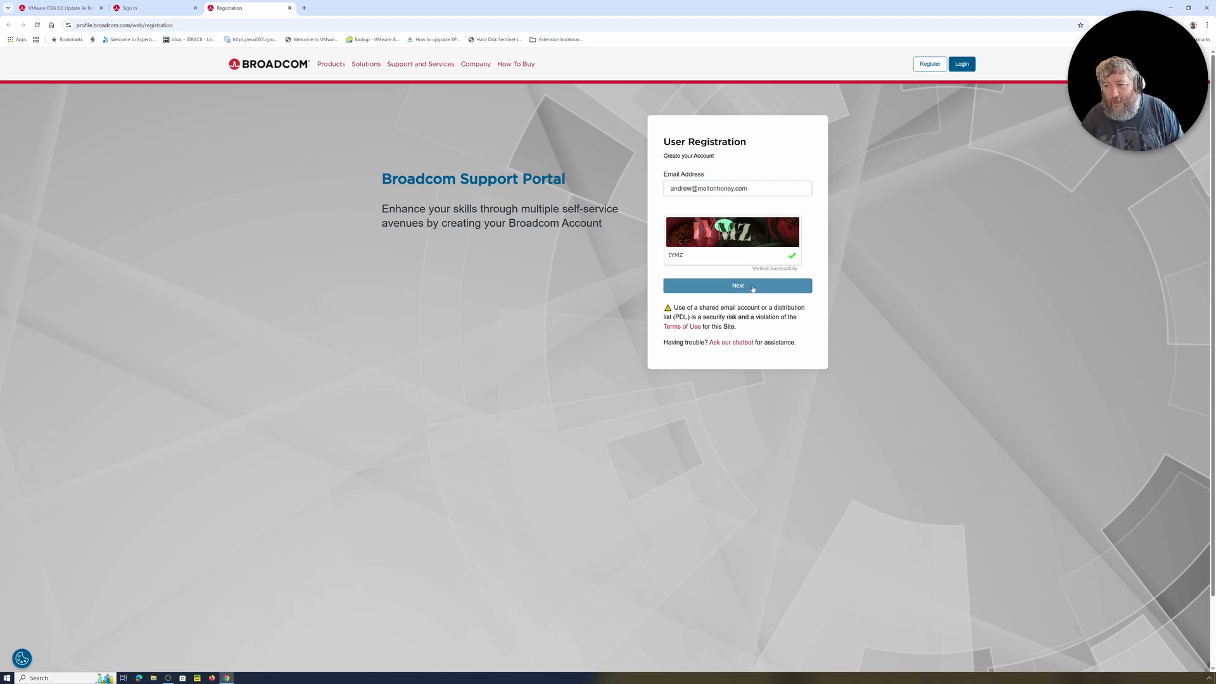
click(728, 285)
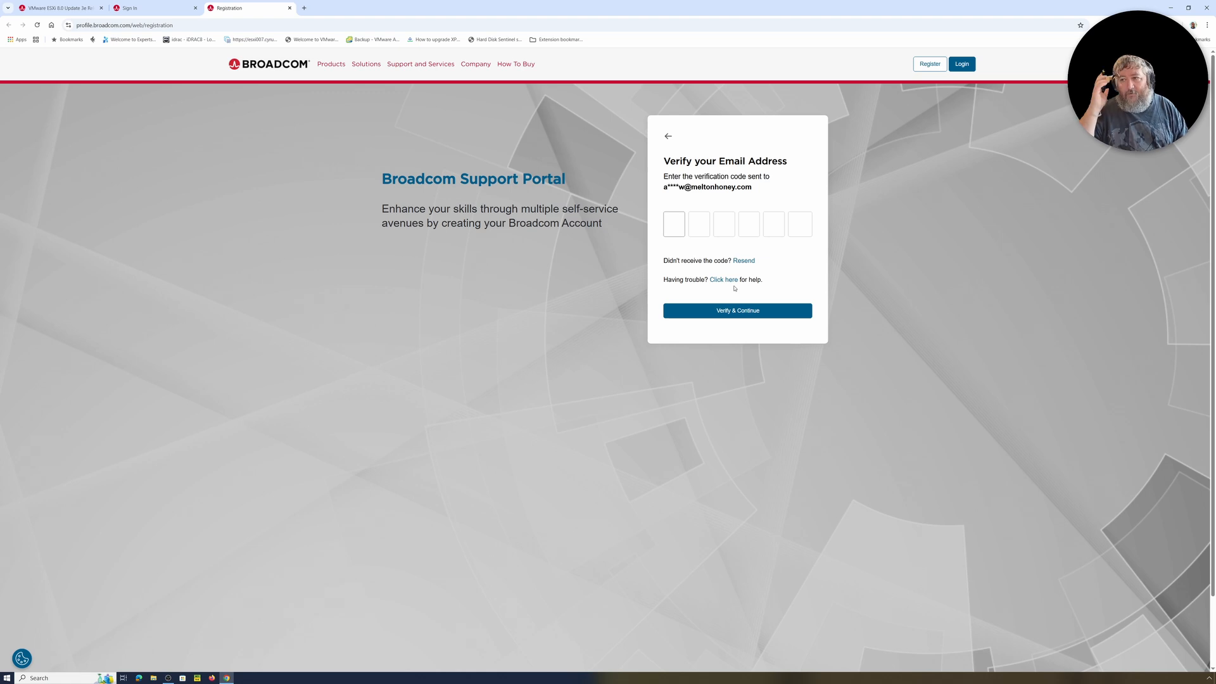
click(669, 136)
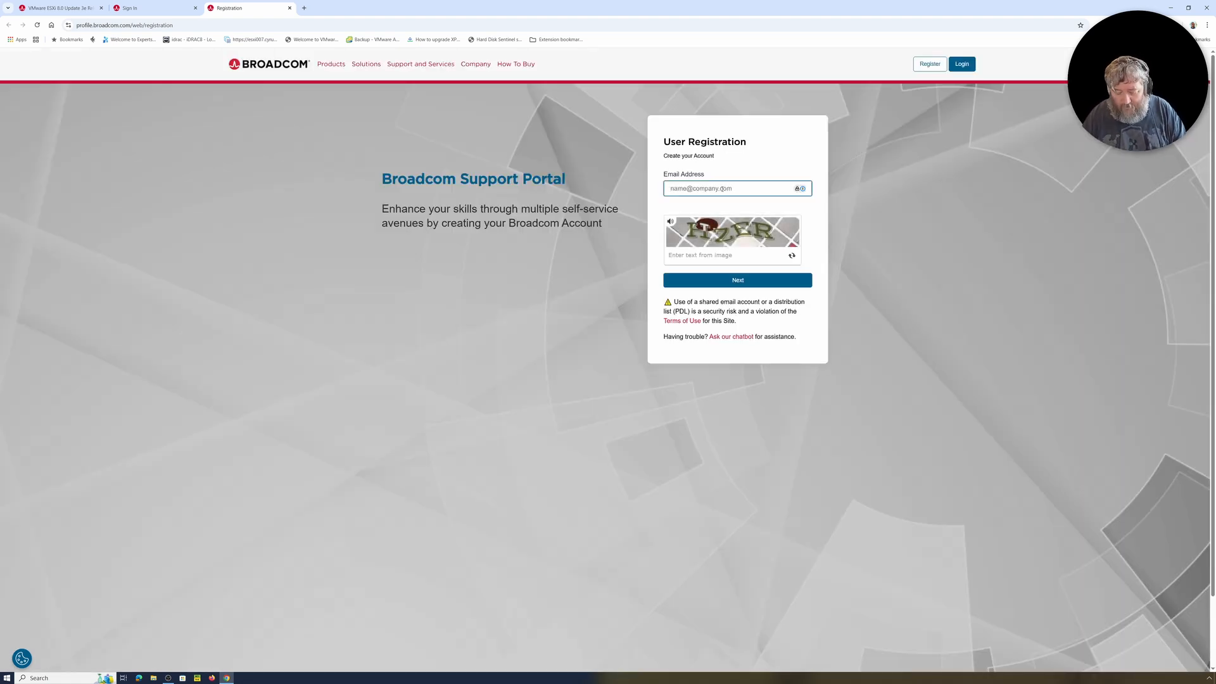
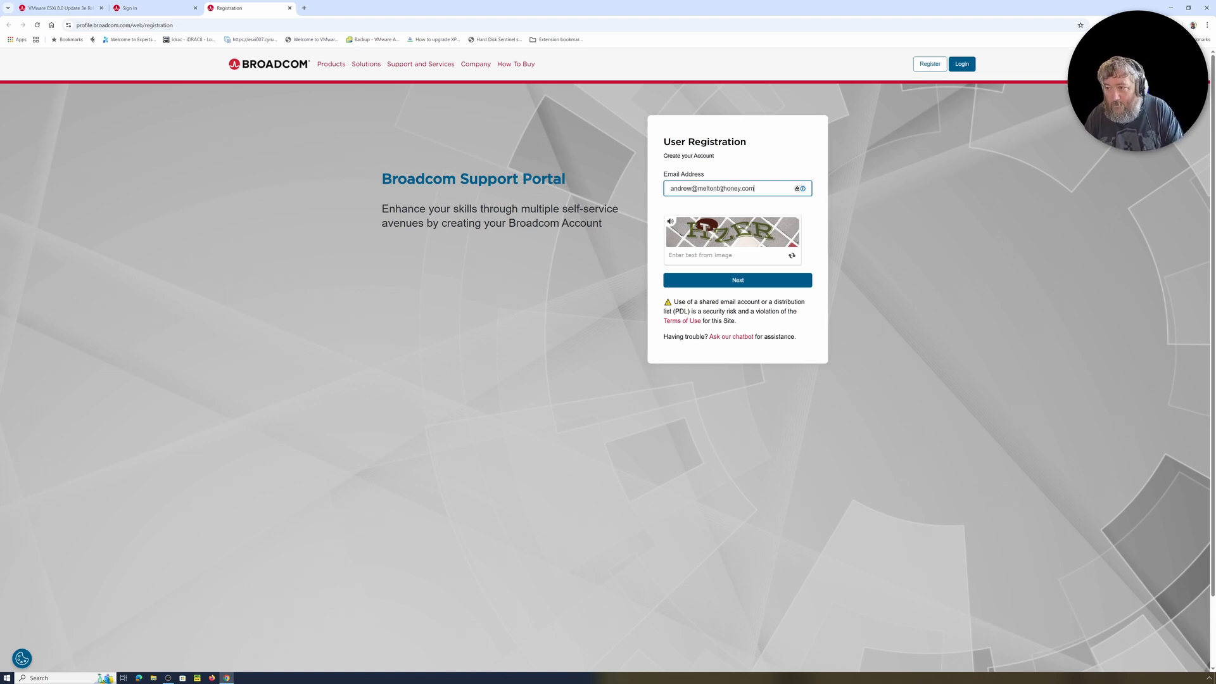
- Enter the account holder's email address and the captcha text, and submit the registration form
click(701, 255)
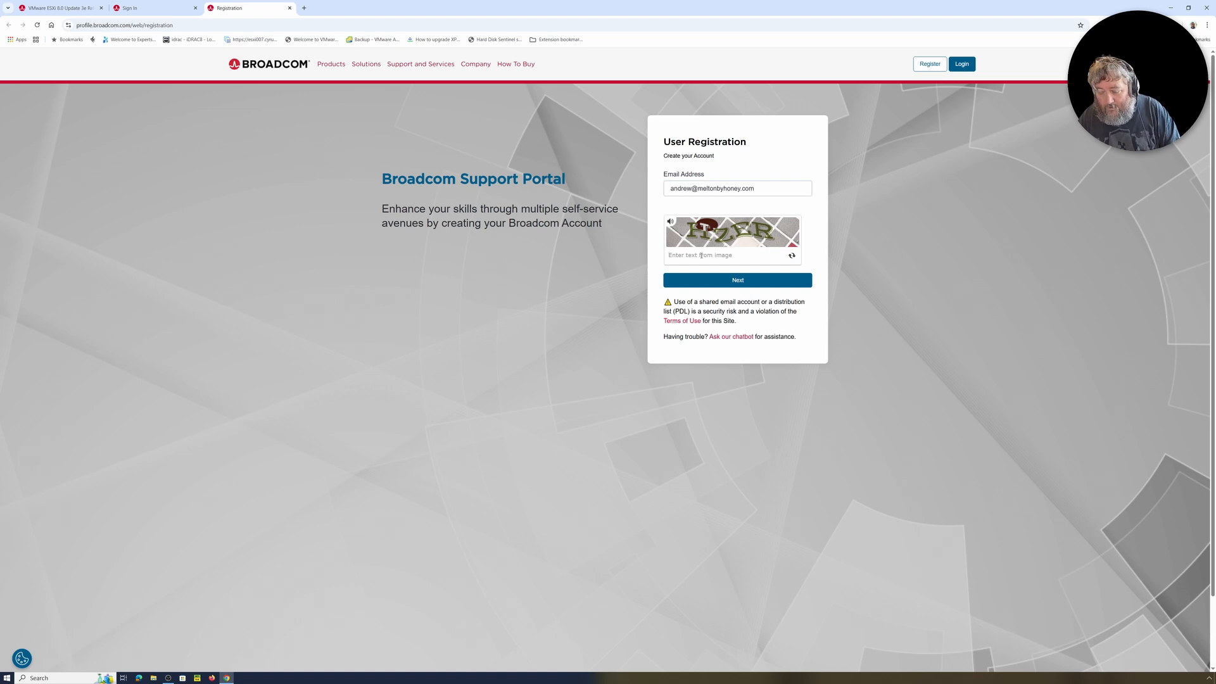
text(HZ)
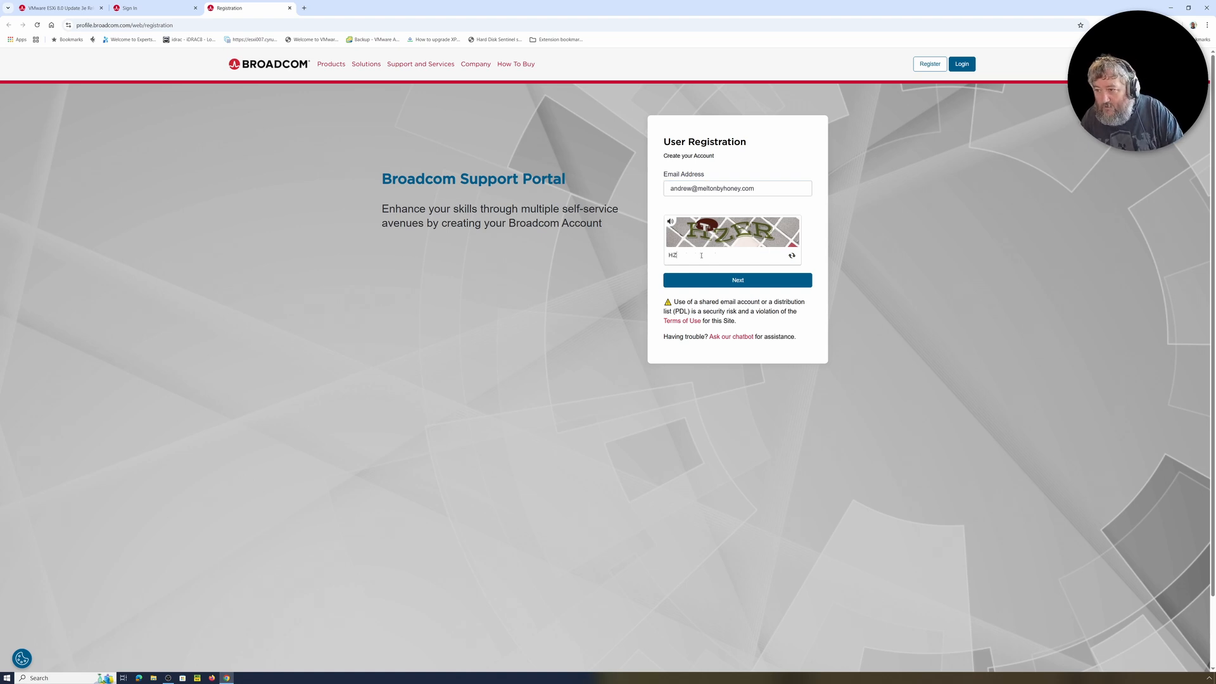
text(ER)
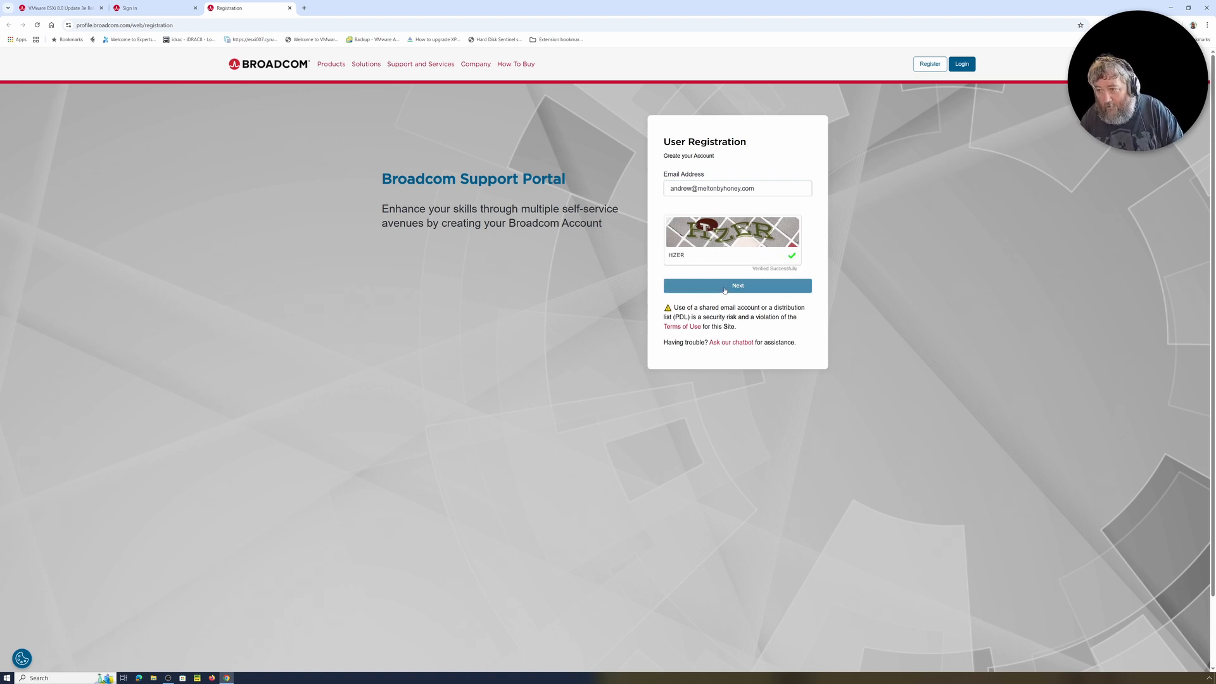
click(737, 286)
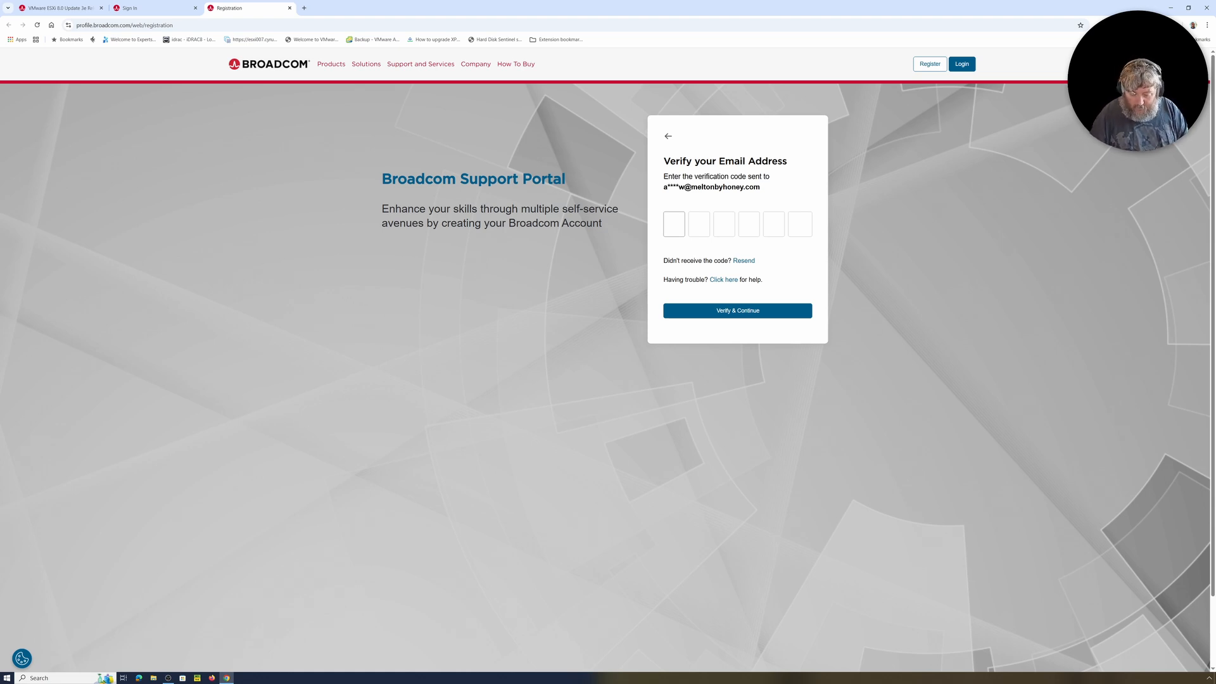
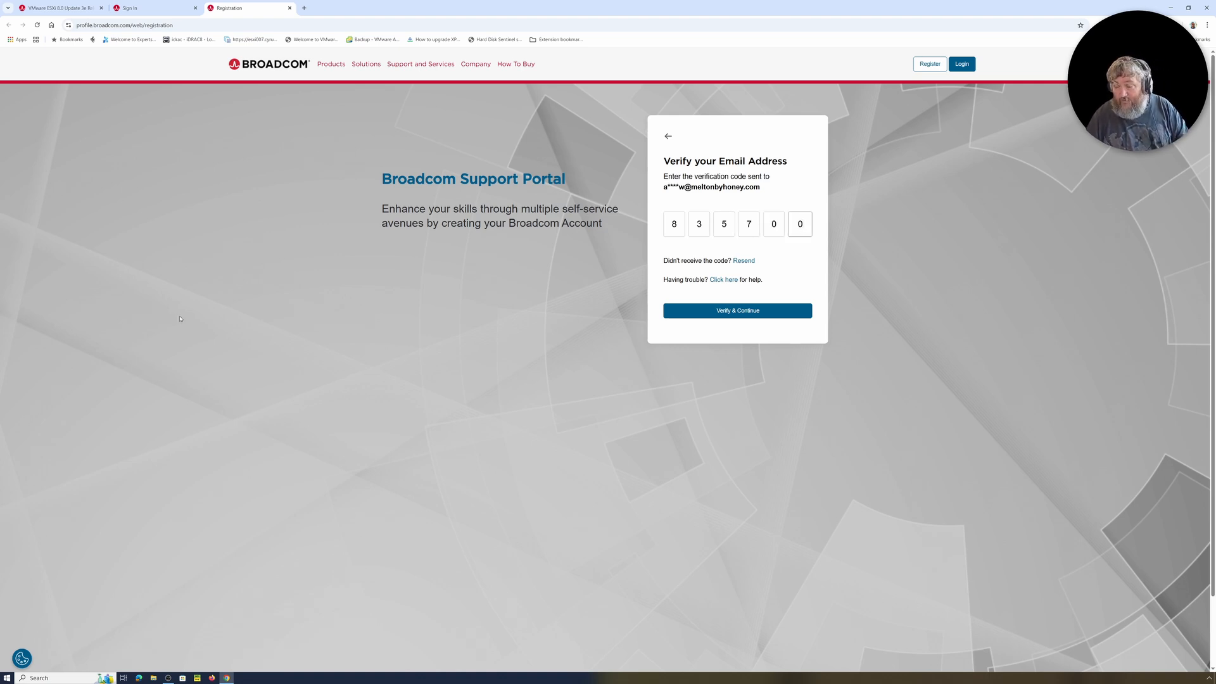
- Enter the emailed six-digit verification code and verify the email address
click(723, 307)
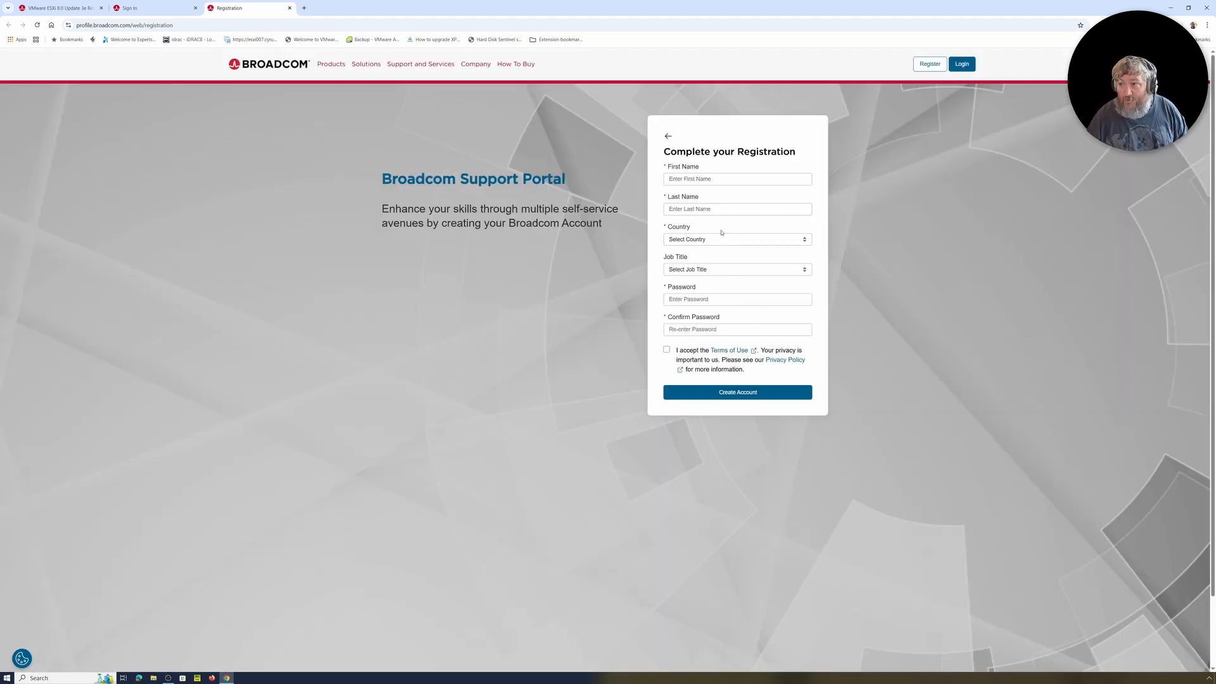
- Fill in the account holder's first and last name and set the country to United Kingdom
click(713, 181)
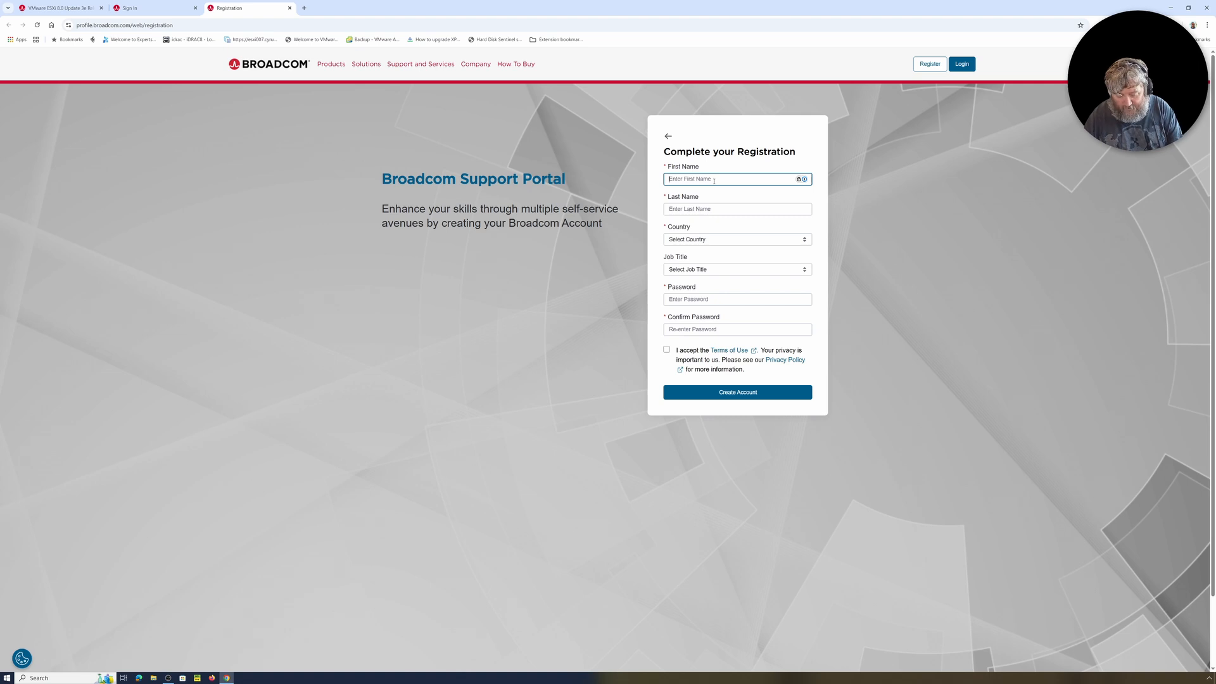
key(Tab)
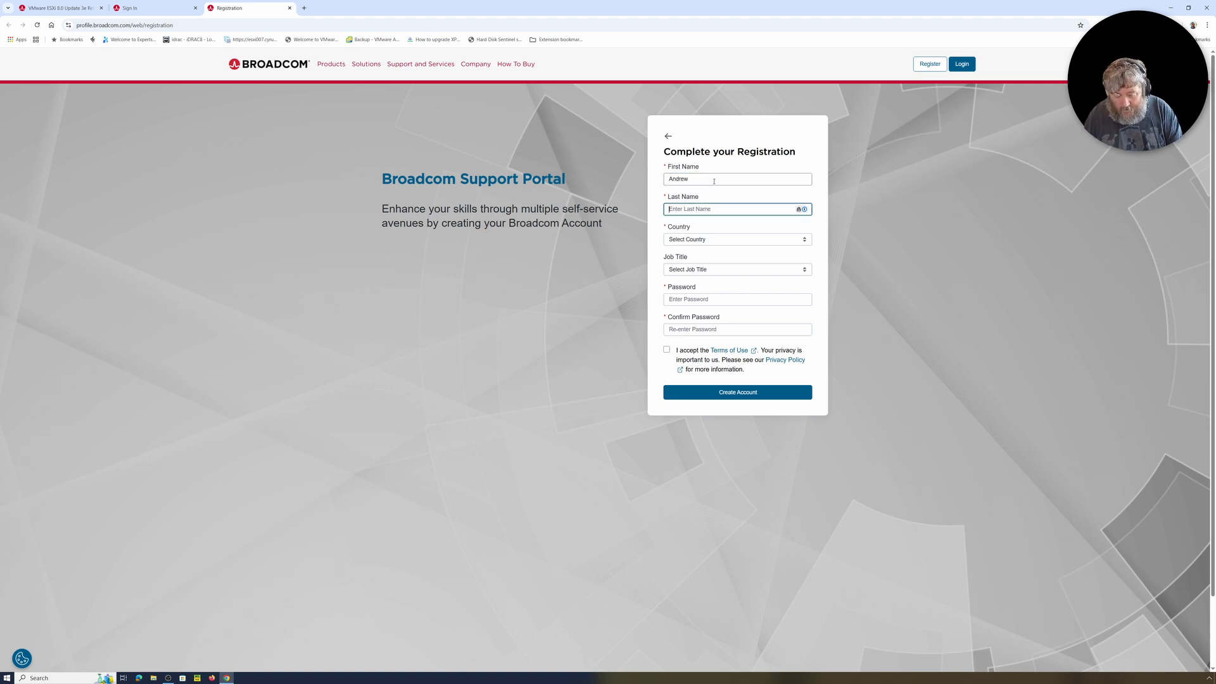
key(Tab)
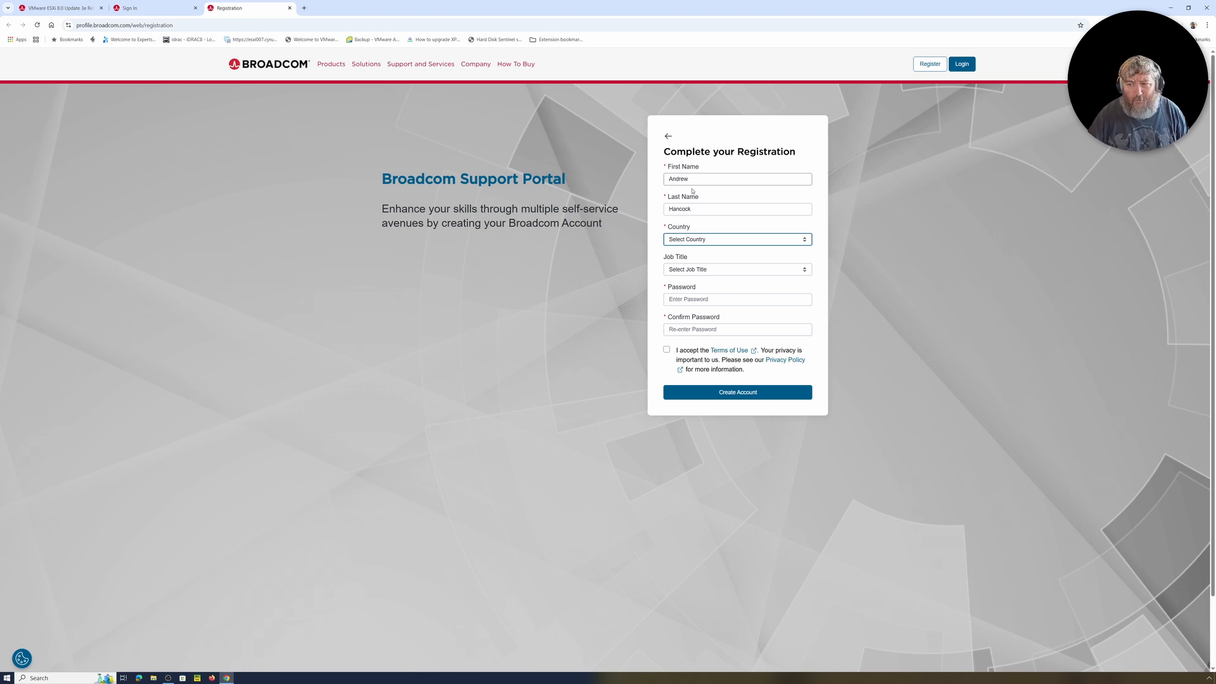
click(705, 239)
scroll(709, 319, down, 15)
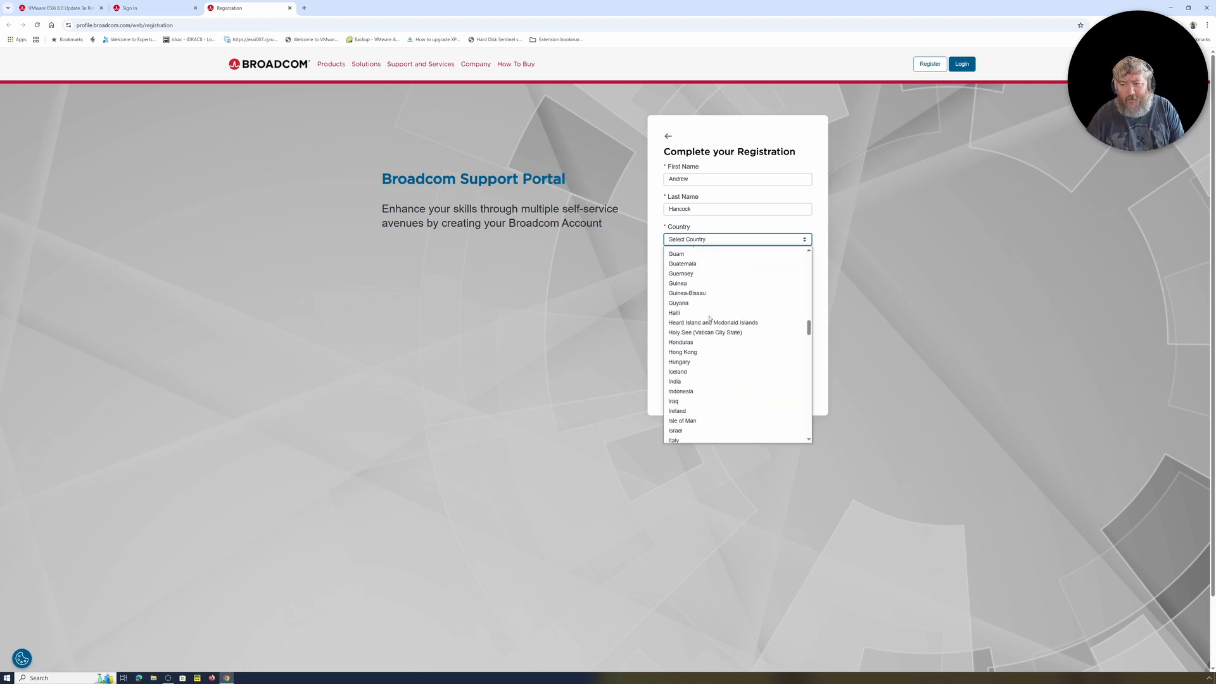
scroll(709, 318, down, 20)
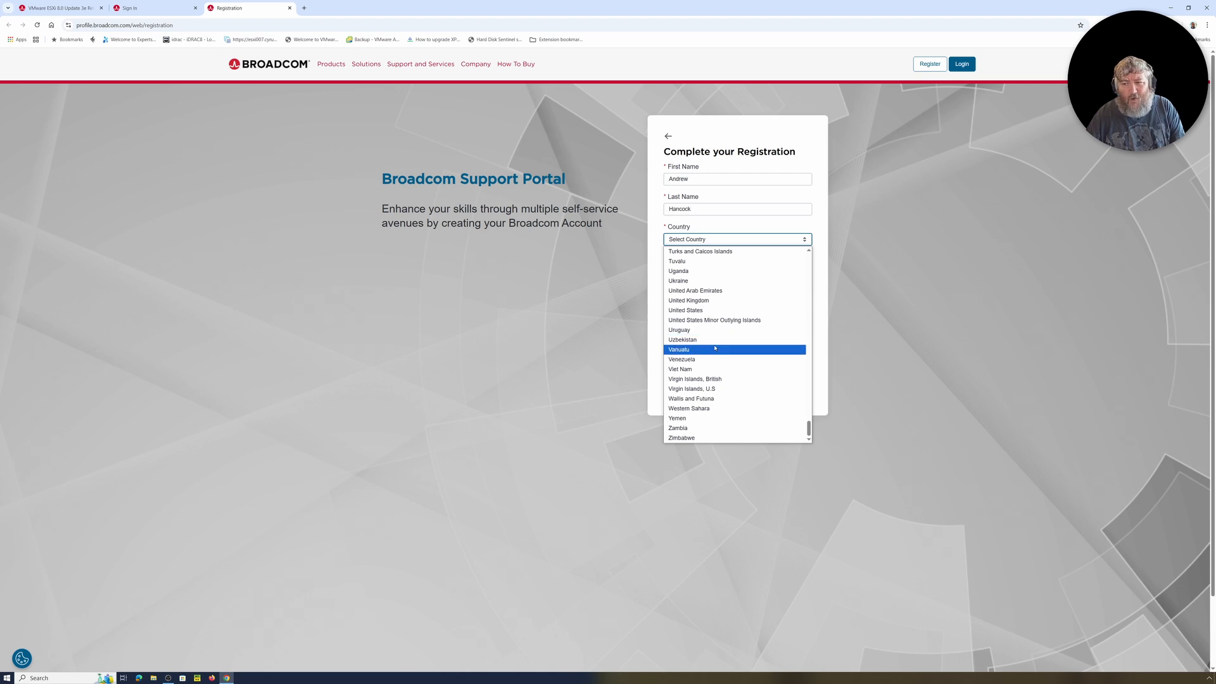
click(715, 300)
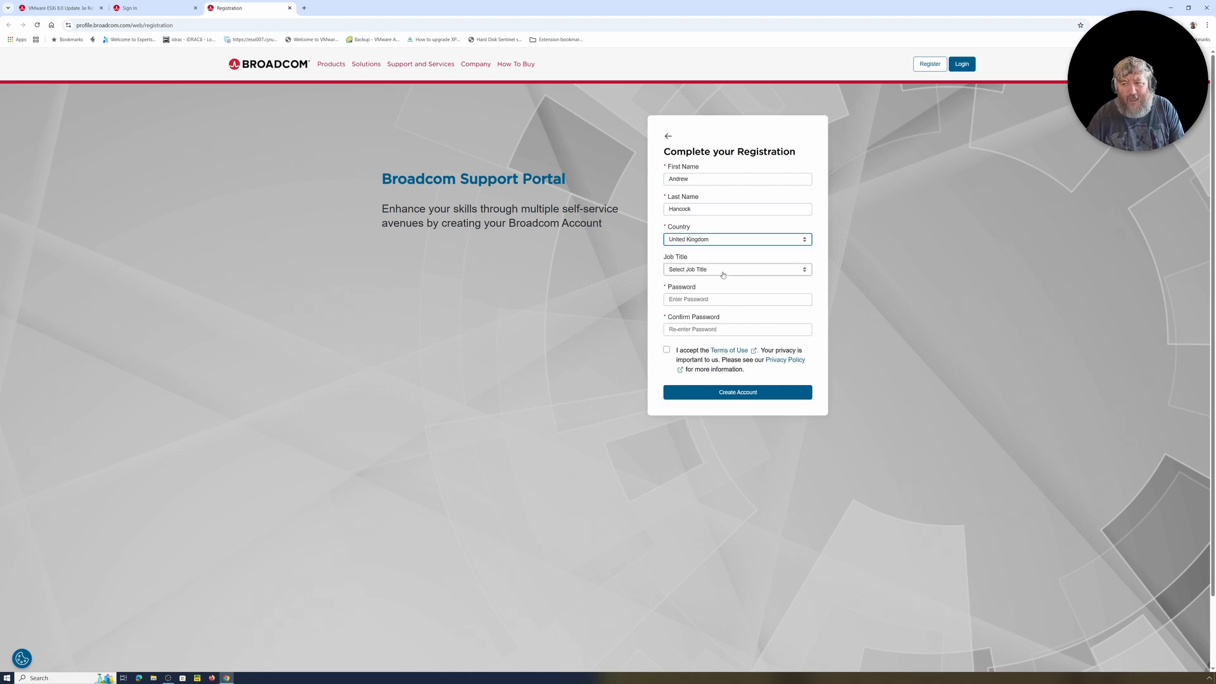
- Set the job title to Other and accept the Terms of Use
click(723, 275)
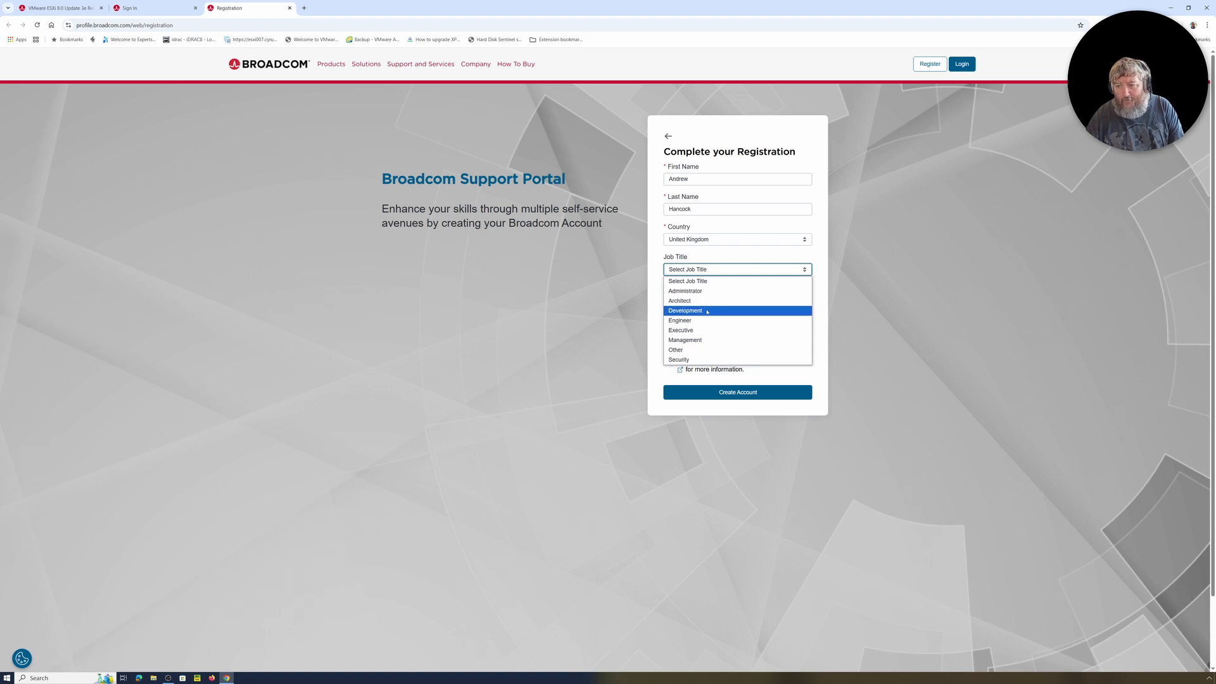
click(705, 350)
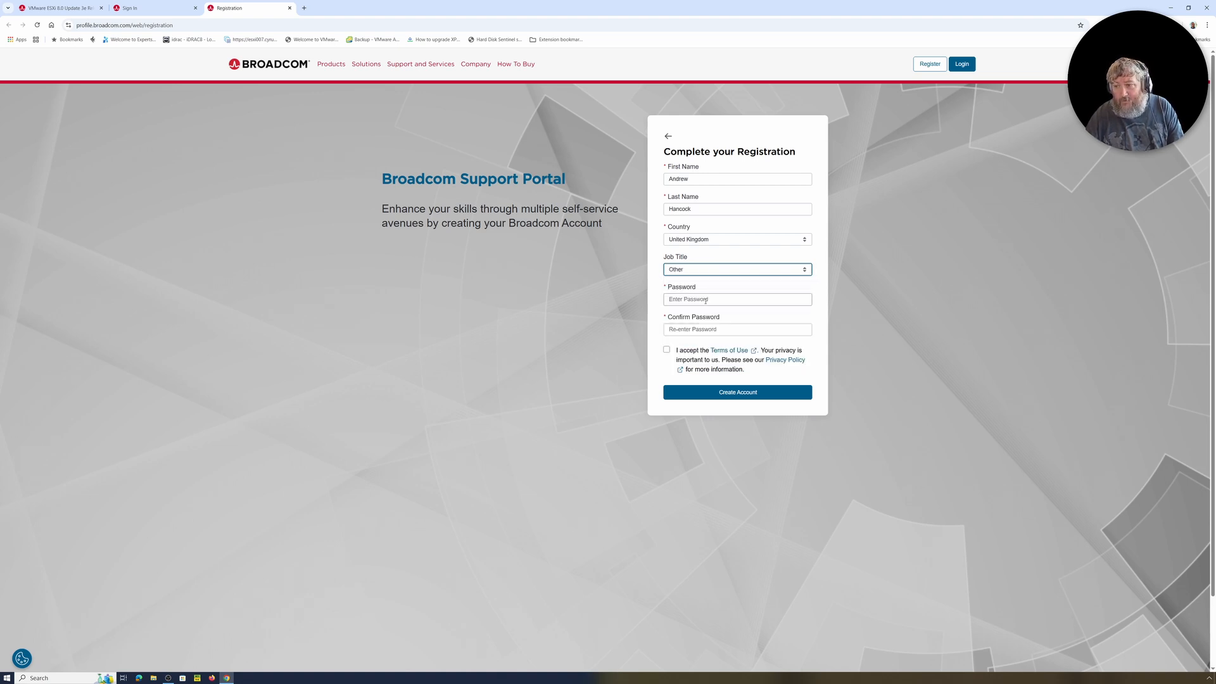
click(666, 349)
- Bring up the 1Password unlock prompt for the registration form's Password field
click(706, 300)
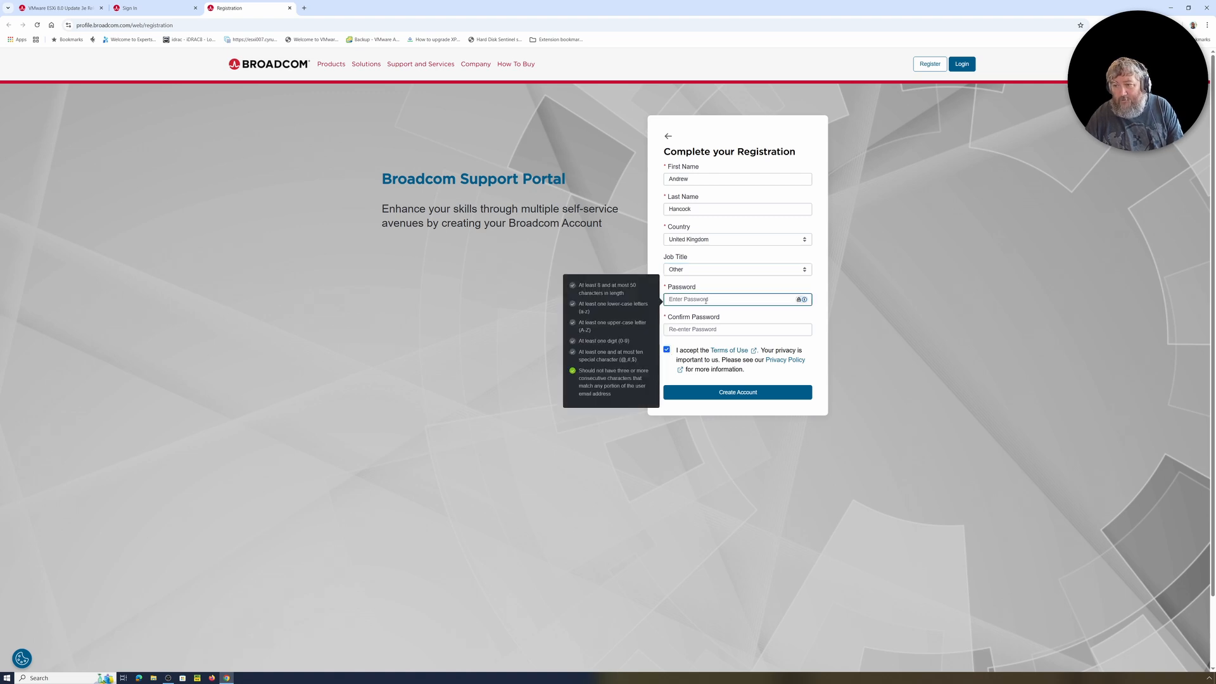
click(799, 301)
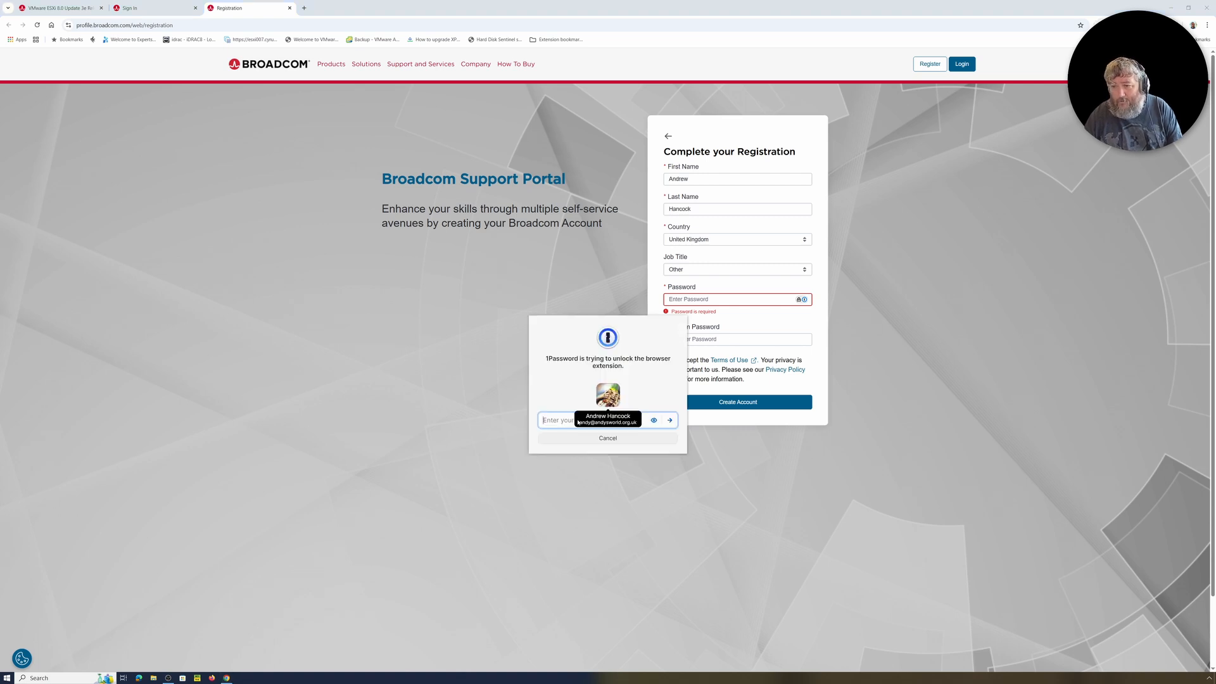
- Try to unlock the 1Password browser extension by entering its account password
text(•)
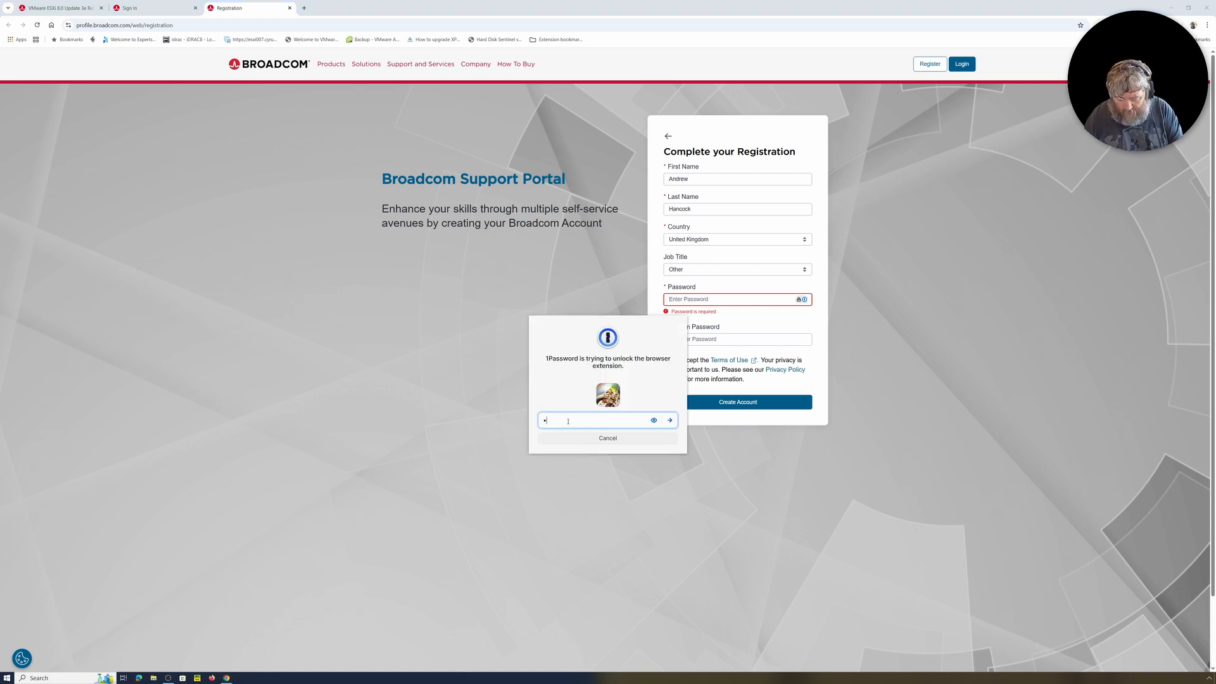
text(••••••••••)
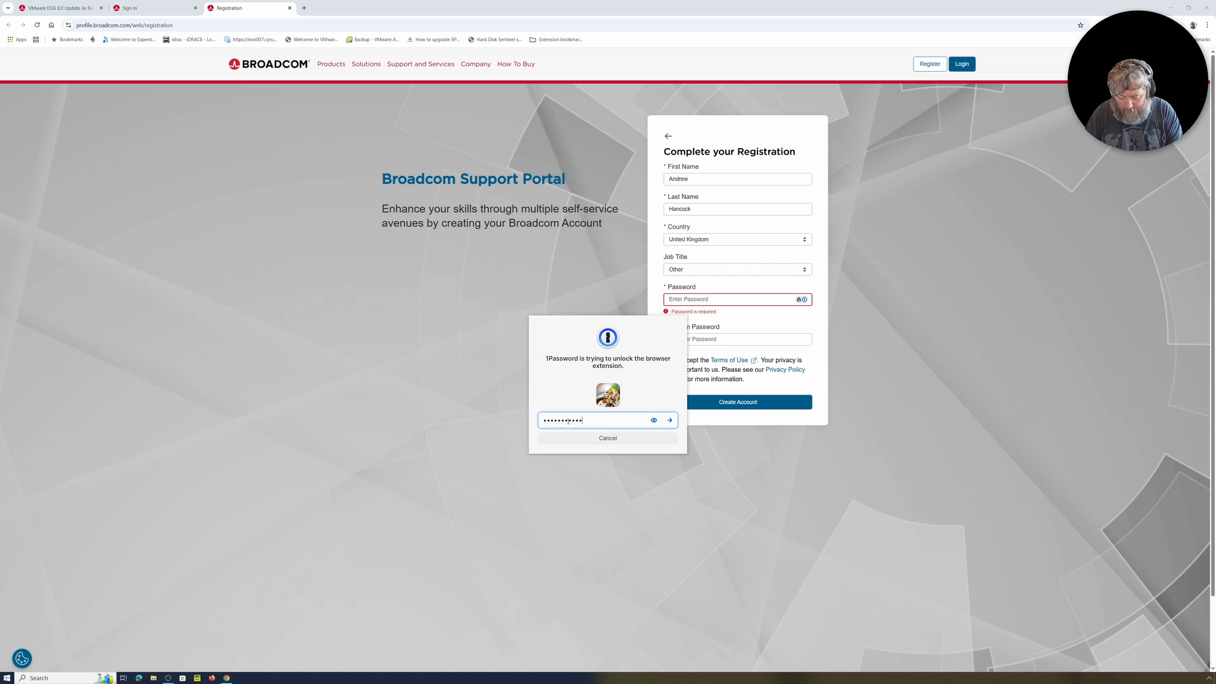
key(BackSpace)
key(BackSpace)
key(BackSpace)
key(BackSpace)
key(BackSpace)
key(BackSpace)
key(BackSpace)
key(BackSpace)
key(BackSpace)
key(BackSpace)
key(BackSpace)
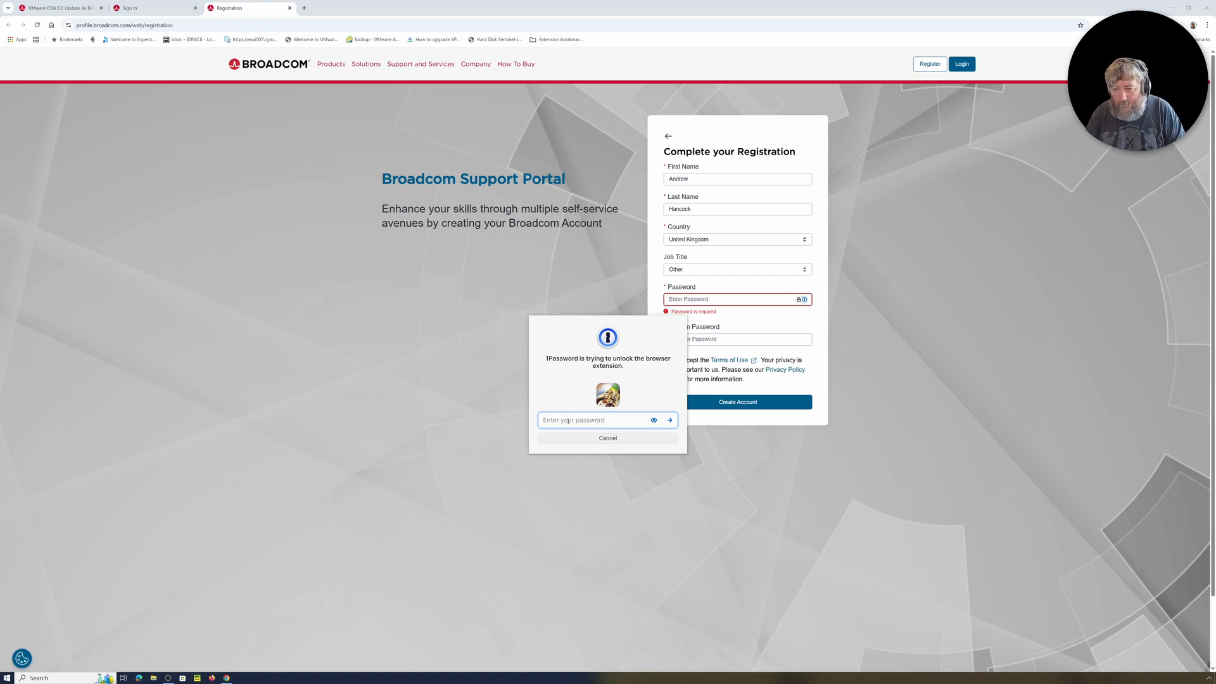
text(•••••••••••)
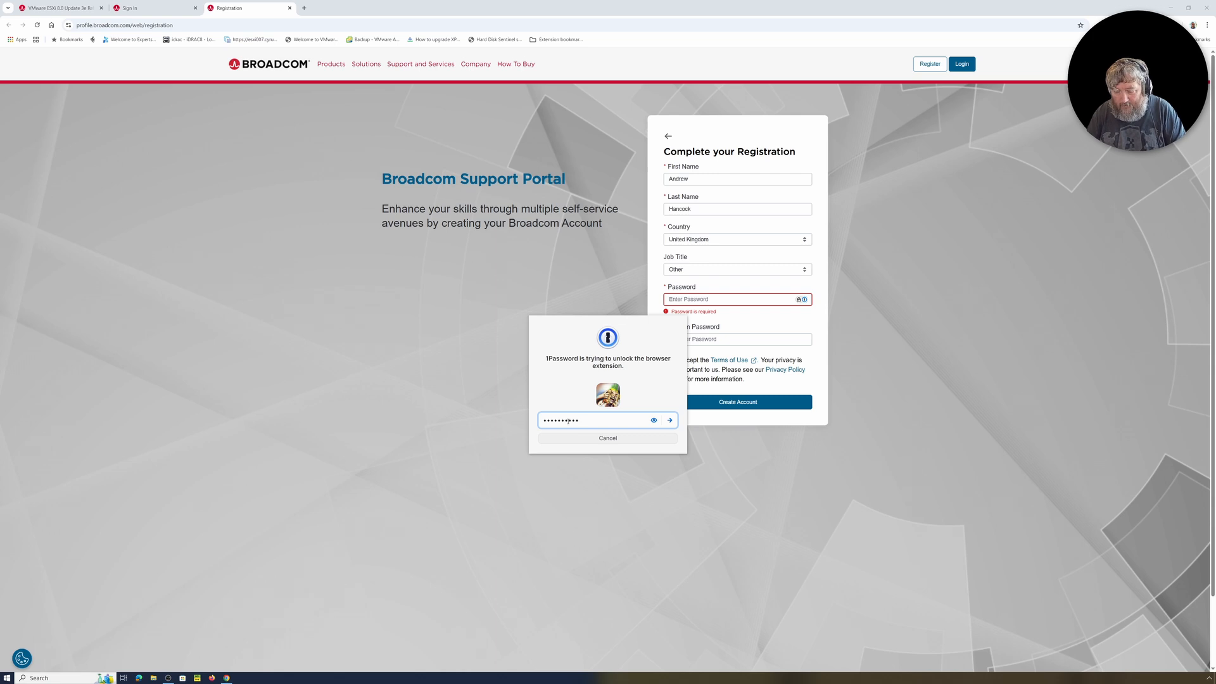
key(BackSpace)
key(BackSpace)
key(BackSpace)
key(BackSpace)
key(BackSpace)
key(BackSpace)
key(BackSpace)
key(BackSpace)
key(BackSpace)
key(BackSpace)
text(••)
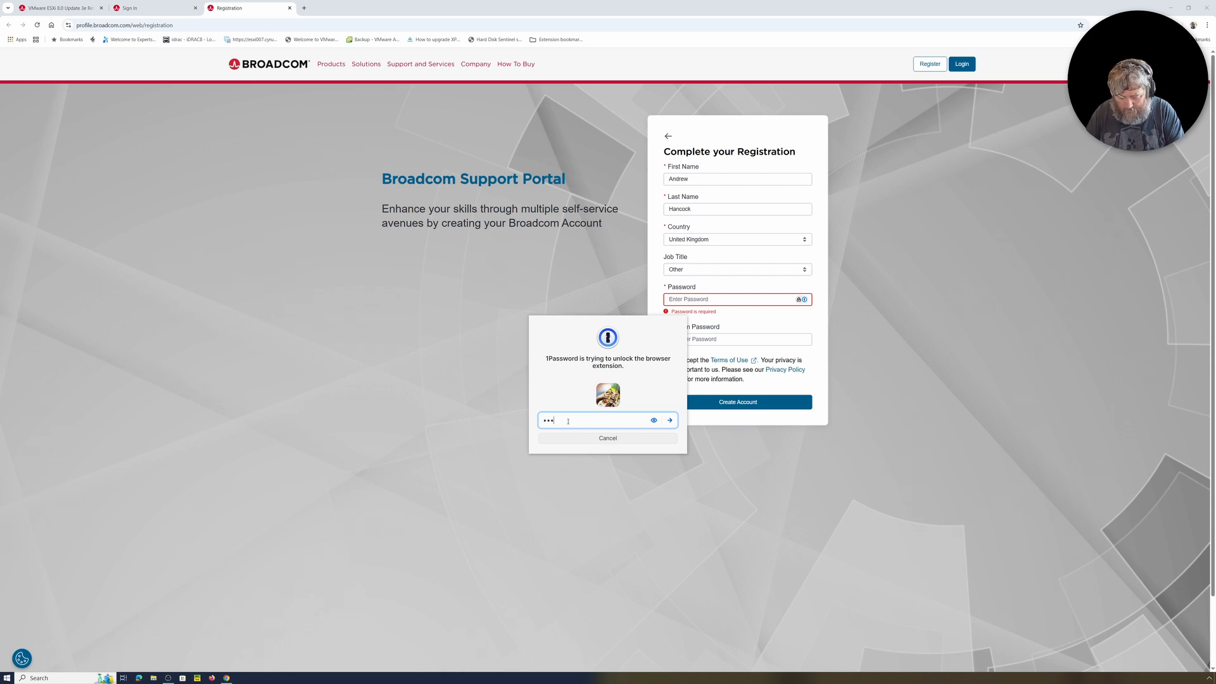
text(•••••••••)
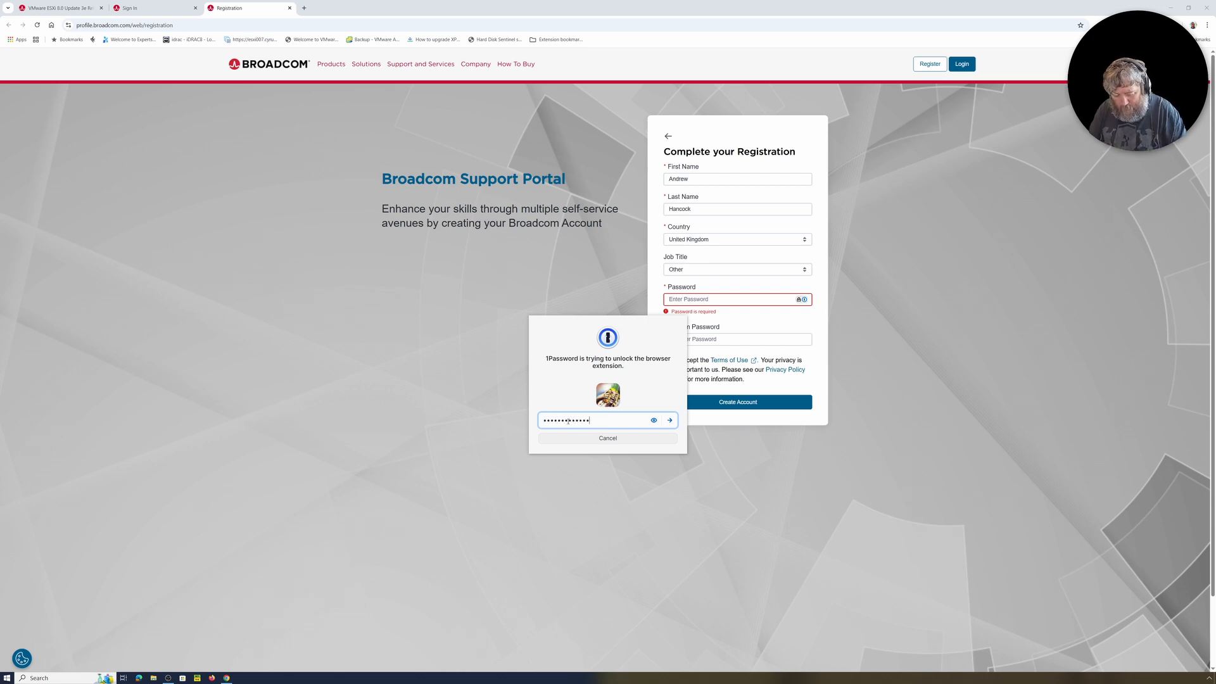
text(••)
key(Return)
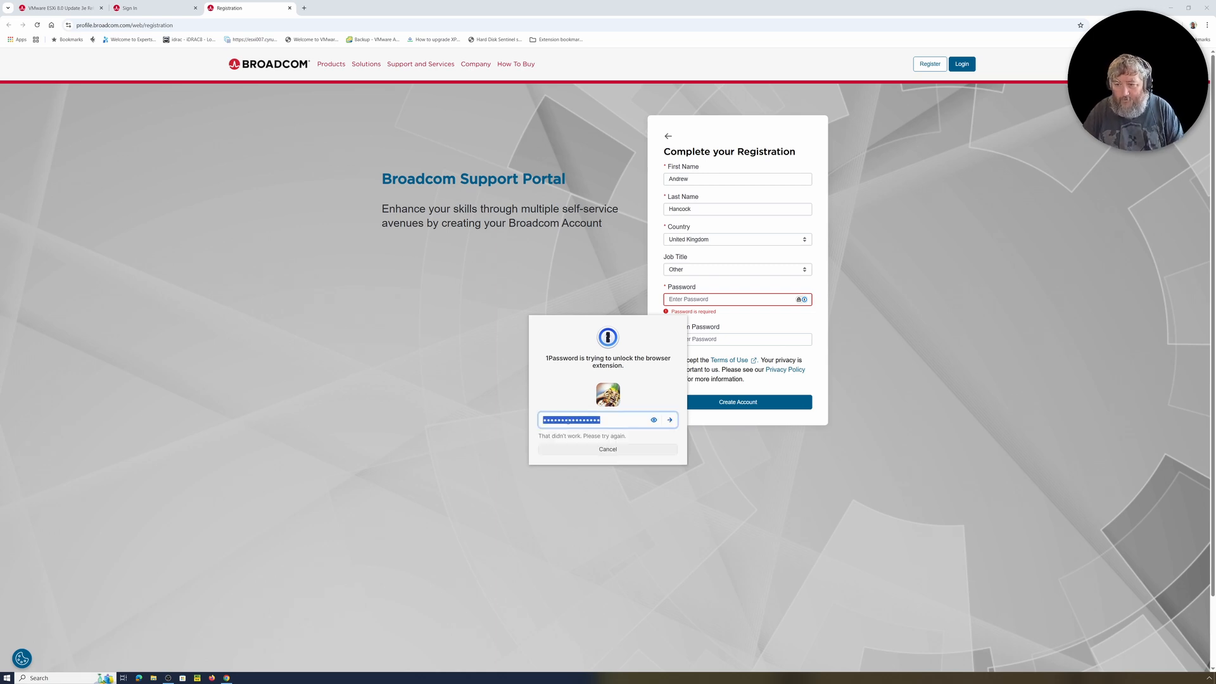
key(BackSpace)
text(•••)
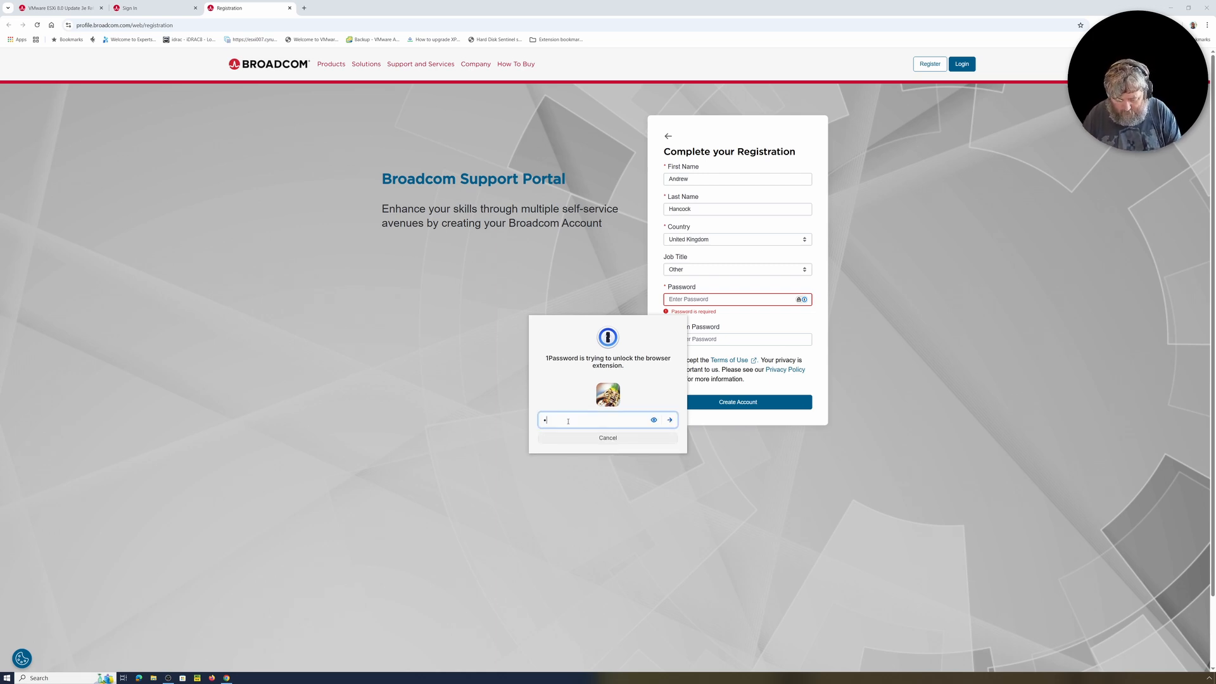
text(•••••••)
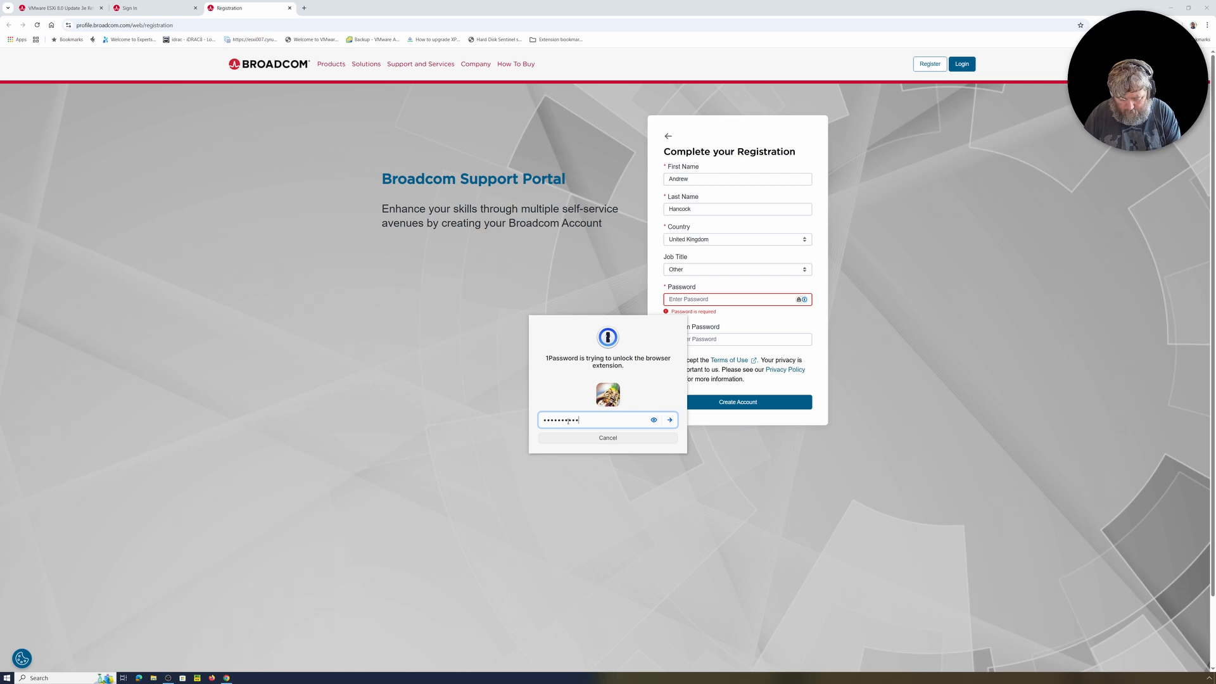
text(•)
key(Return)
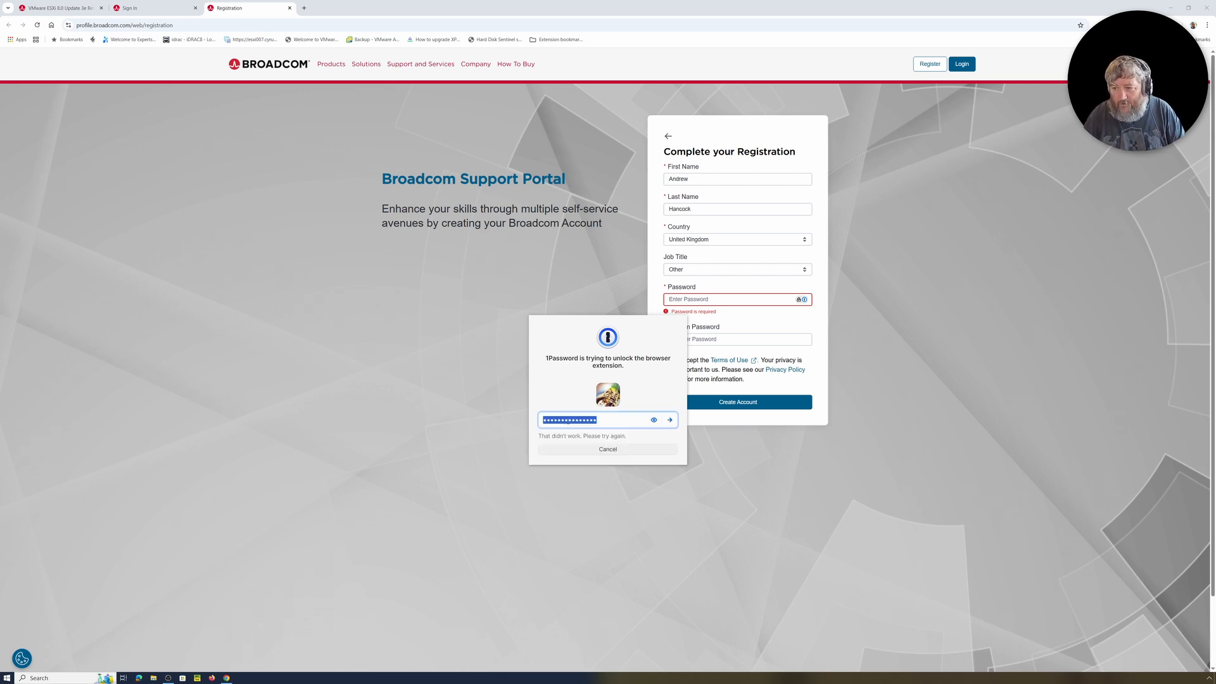
- Clear the unlock prompt's password entry and re-enter the 1Password account password to unlock the browser extension
key(BackSpace)
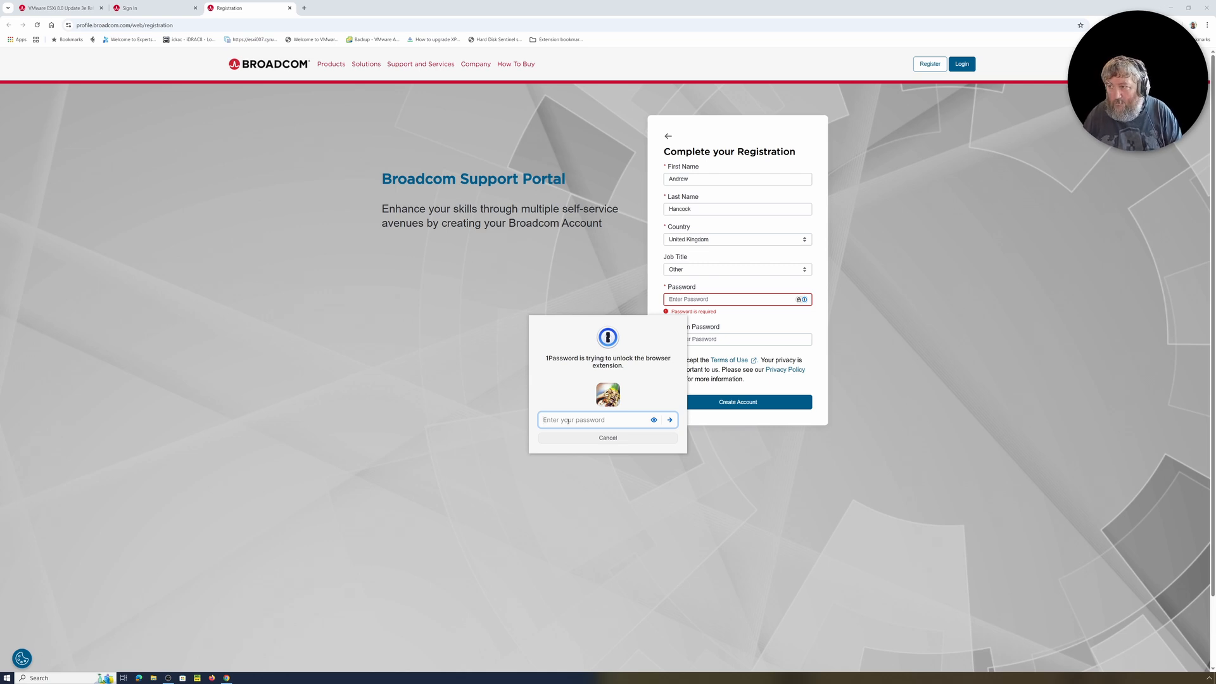
text(••••)
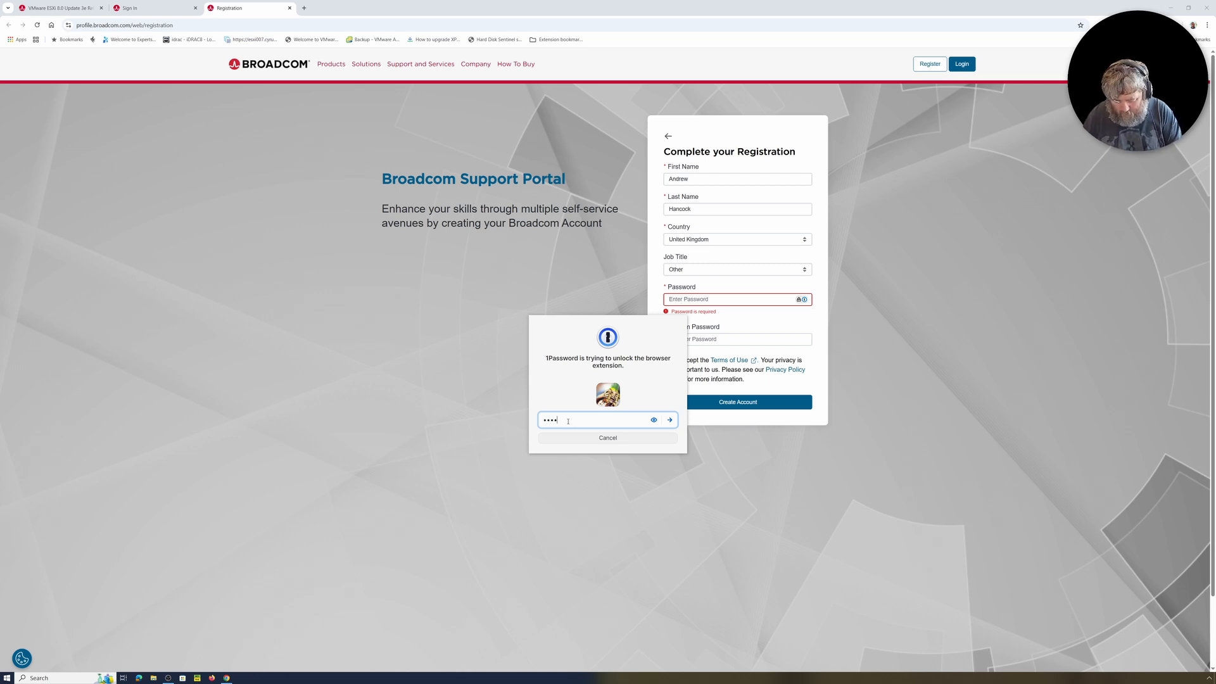
text(•••••••)
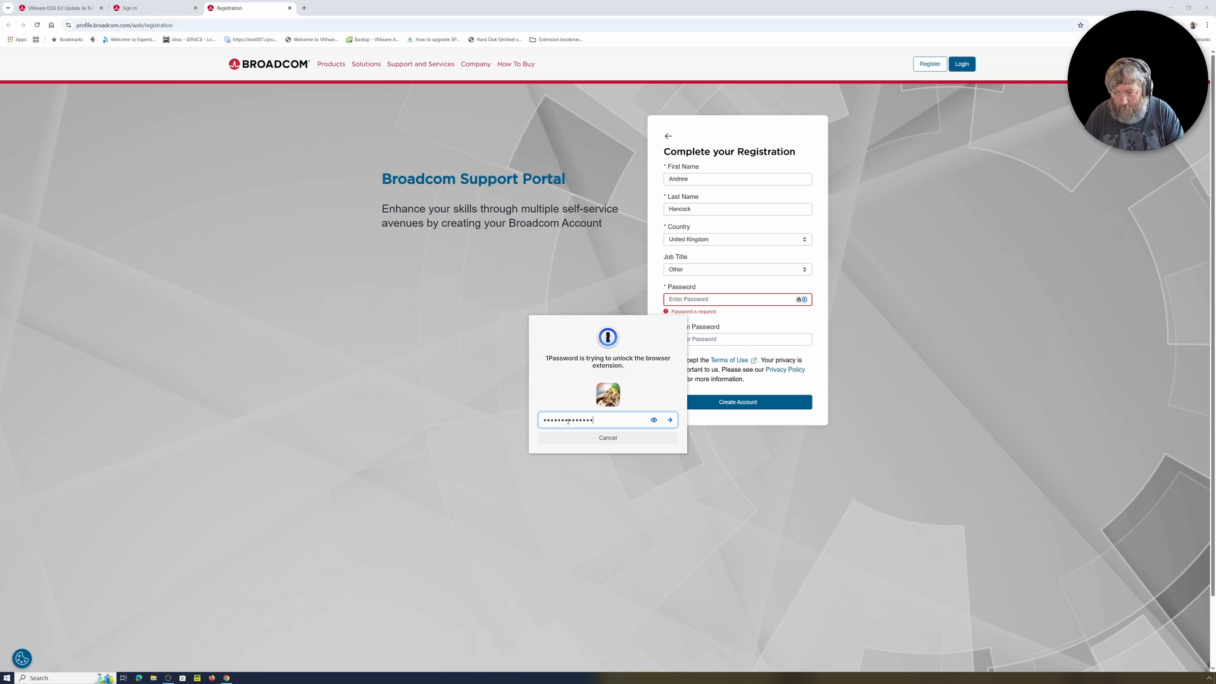
key(Return)
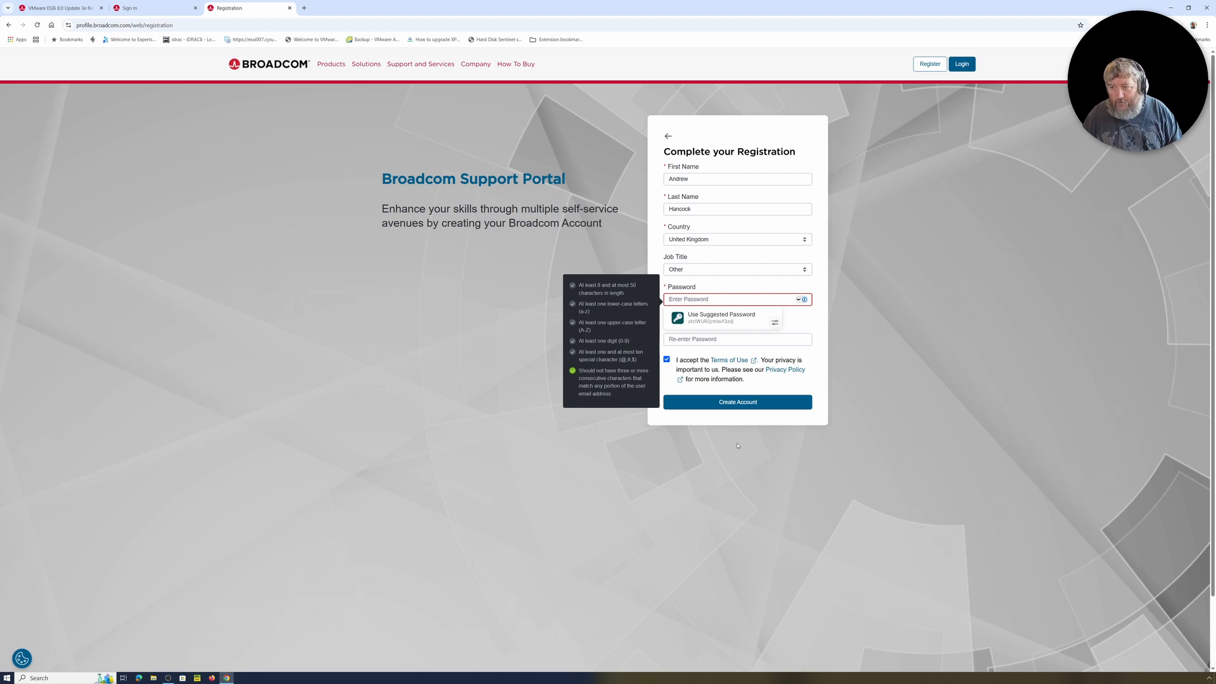
- Fill both password fields with the suggested password and save the login in 1Password as Broadcom Honey with the account holder's email as username
click(723, 320)
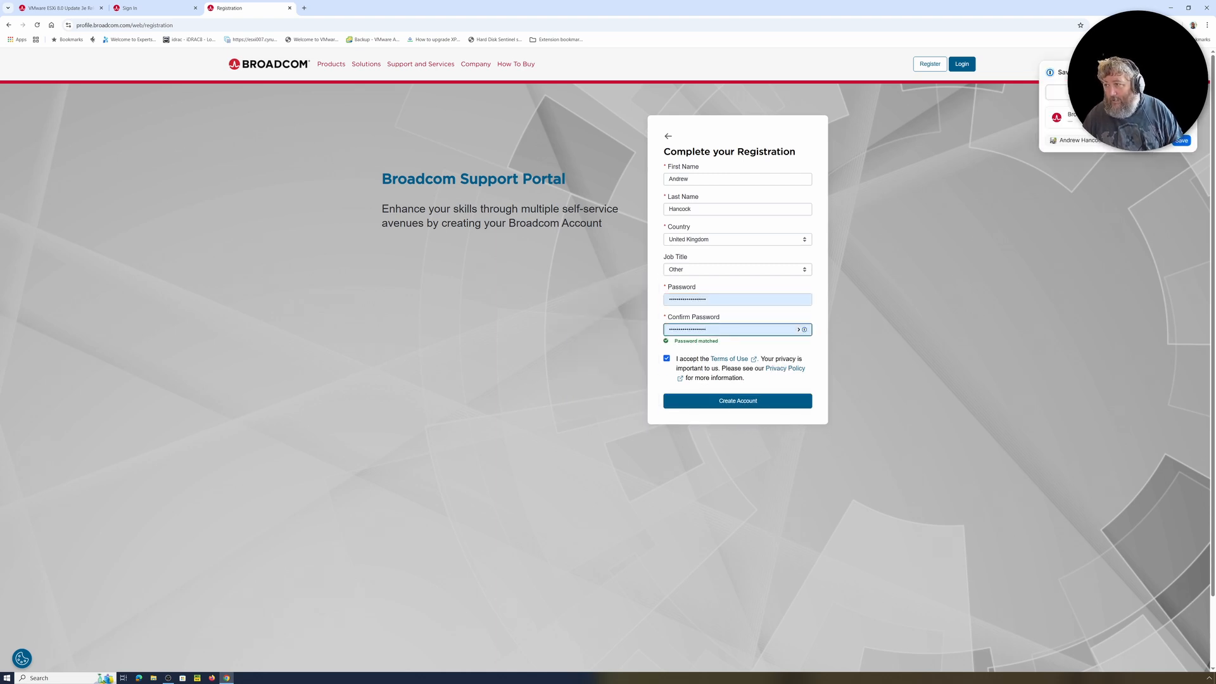
click(1178, 118)
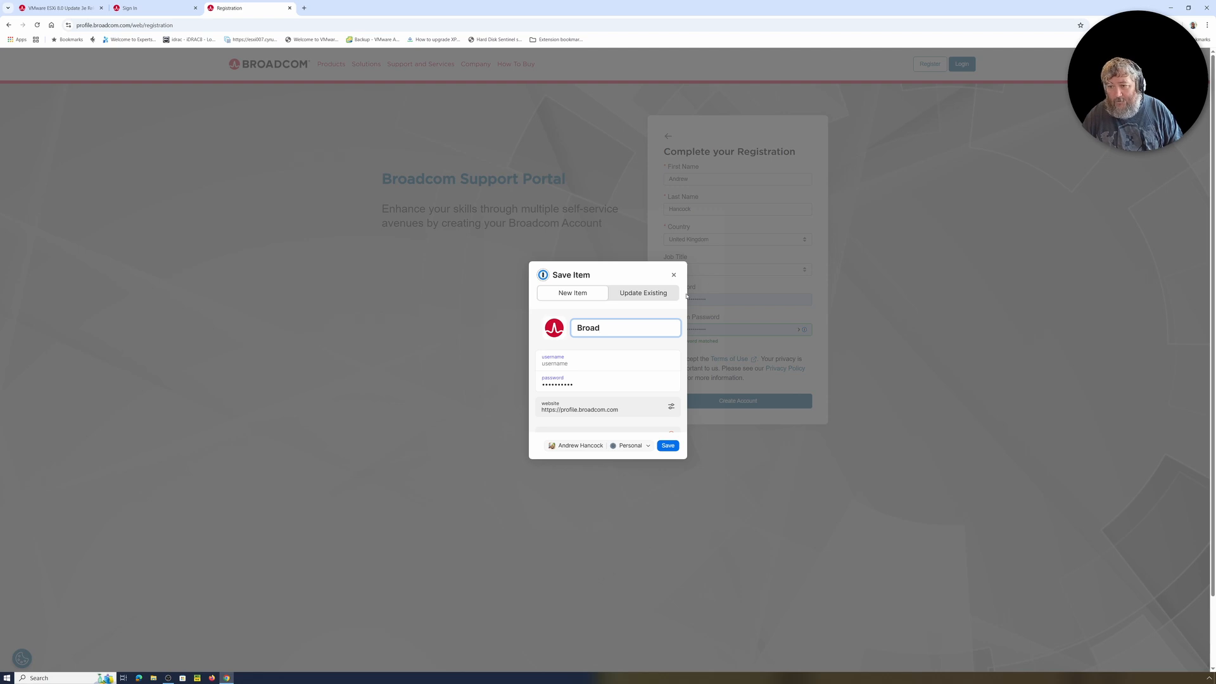
text(com)
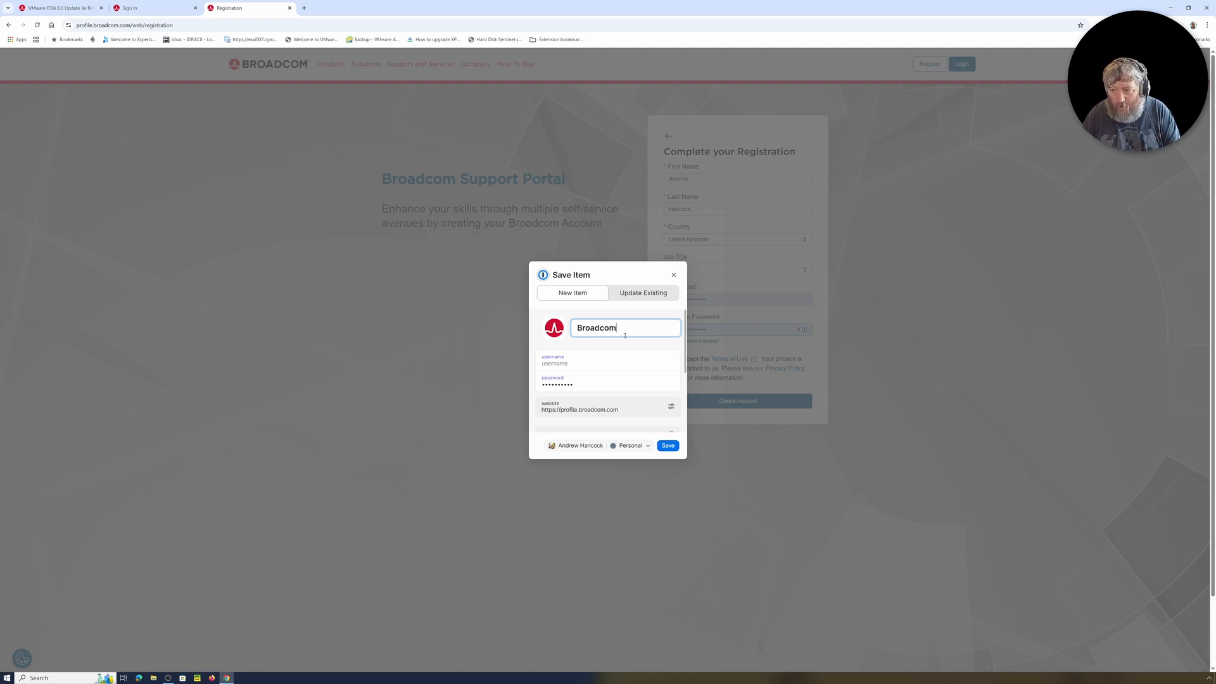
text( Honey)
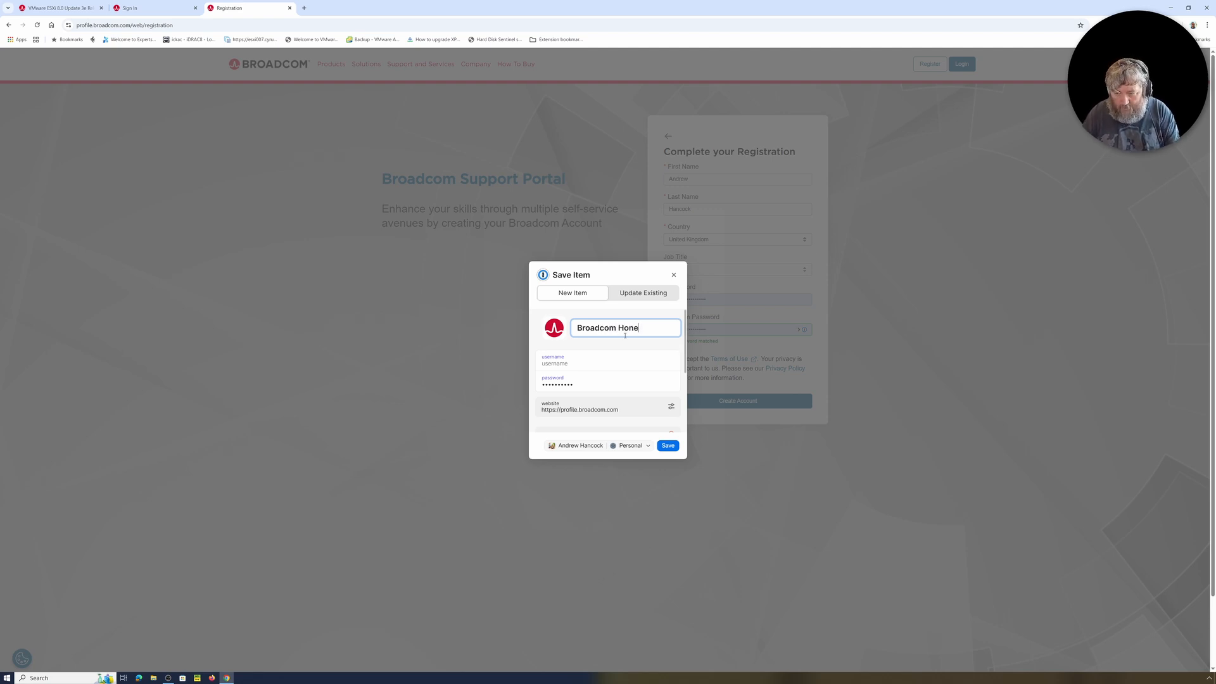
click(595, 364)
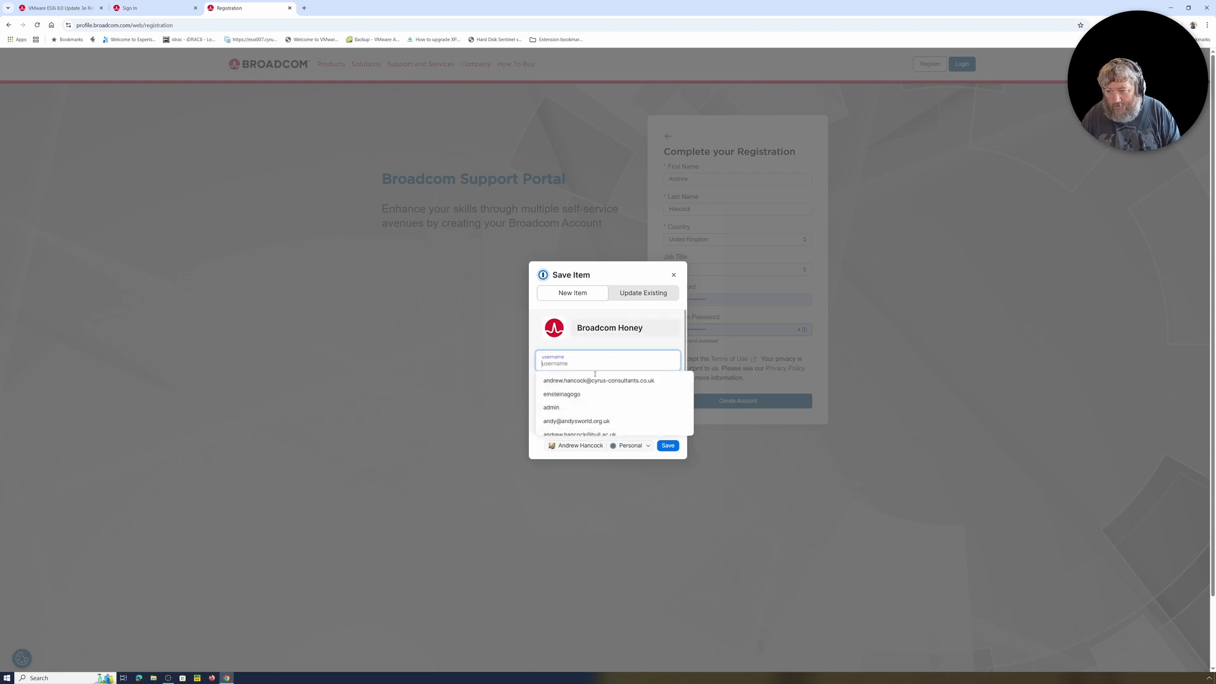
scroll(609, 400, down, 3)
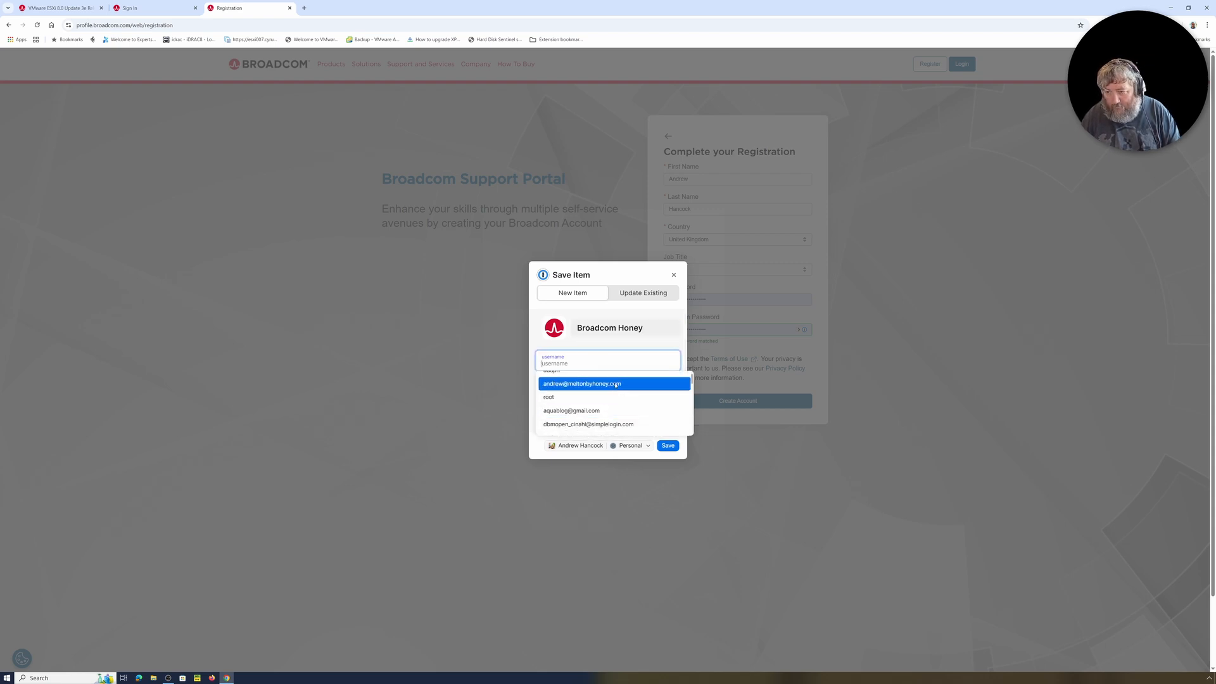
click(610, 384)
click(668, 445)
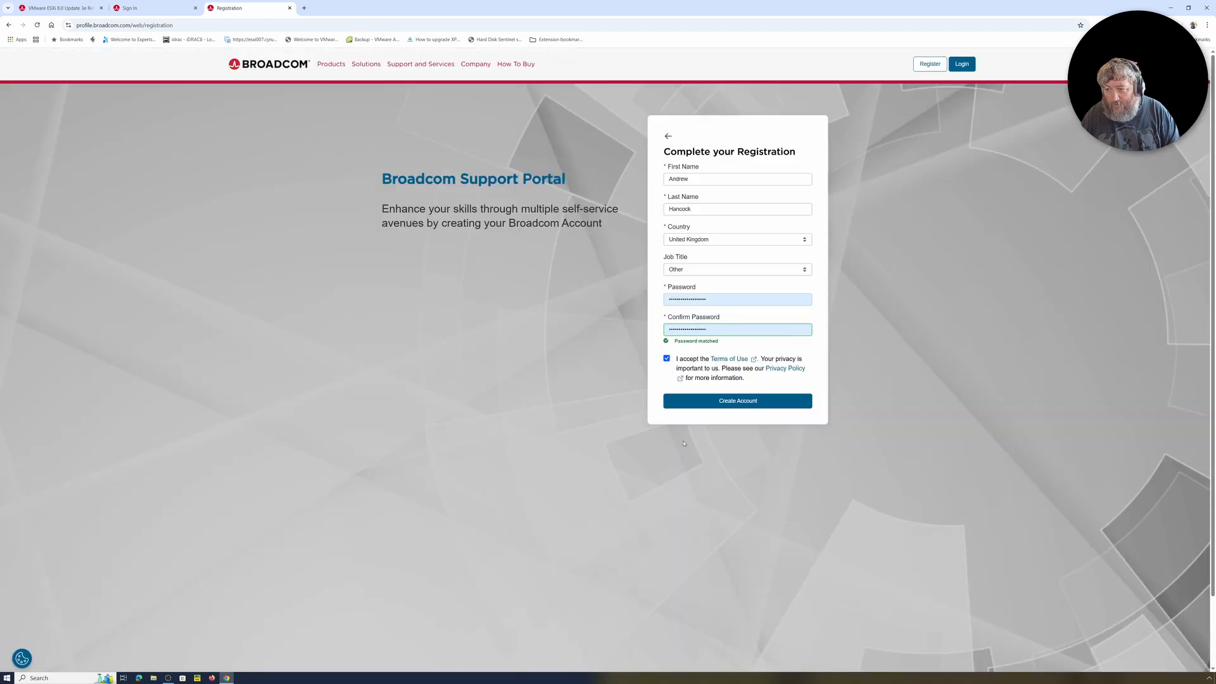
- Create the Broadcom account and choose to build the profile for additional services
click(736, 404)
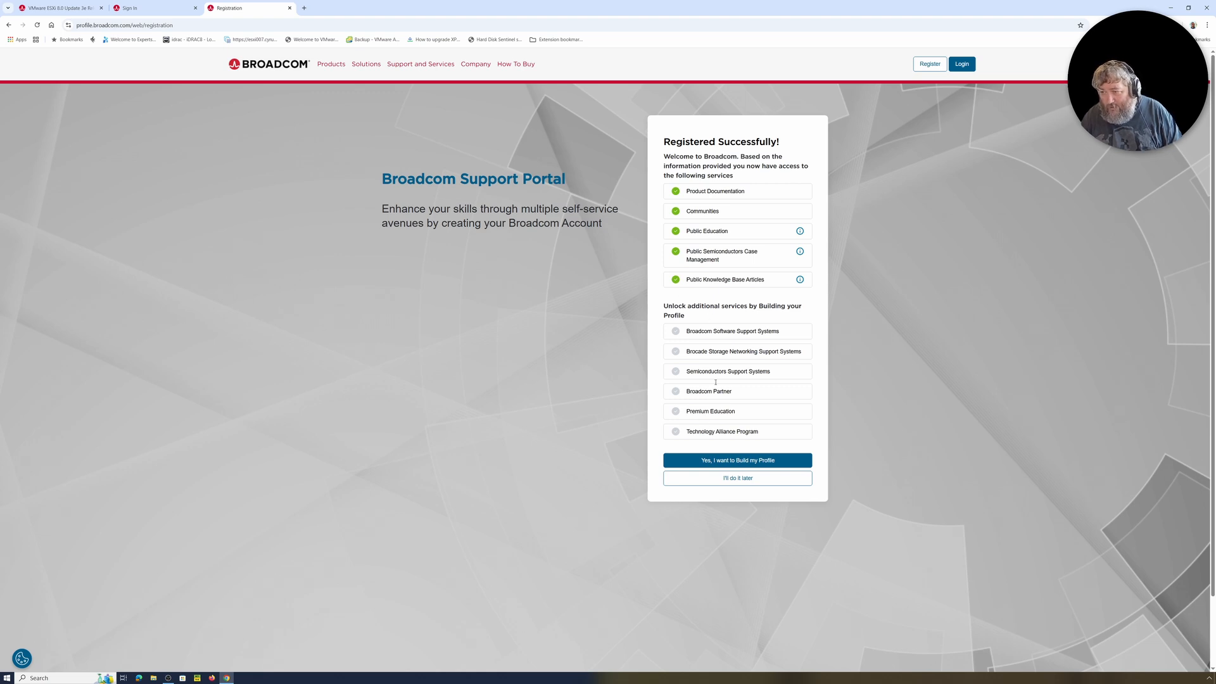
click(737, 460)
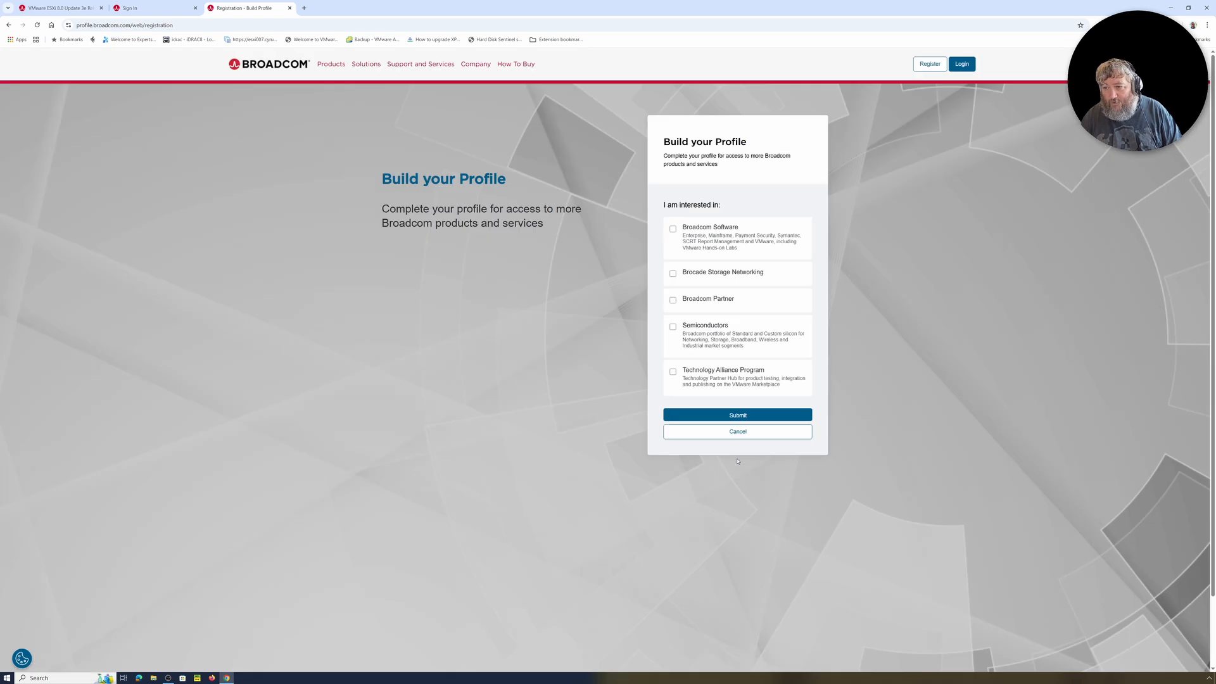
- Select Broadcom Software with VMware Hands-on Labs Access as the interest and try to submit the profile
click(674, 229)
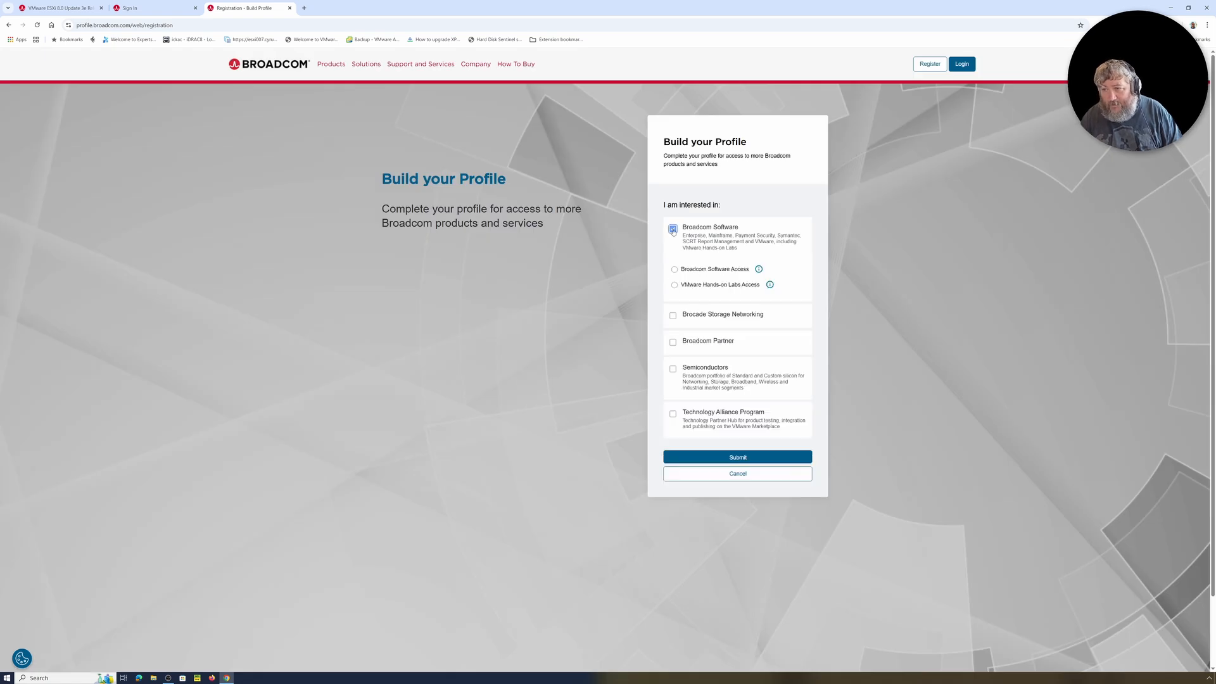
click(691, 270)
click(686, 287)
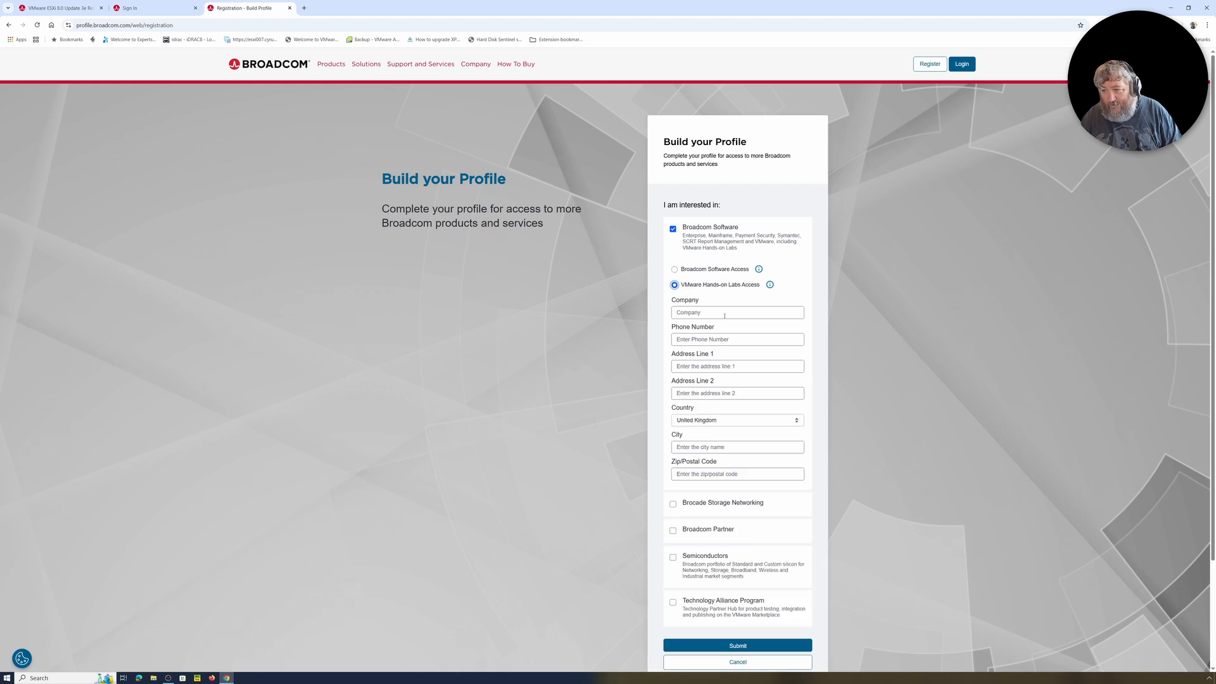
scroll(738, 468, down, 2)
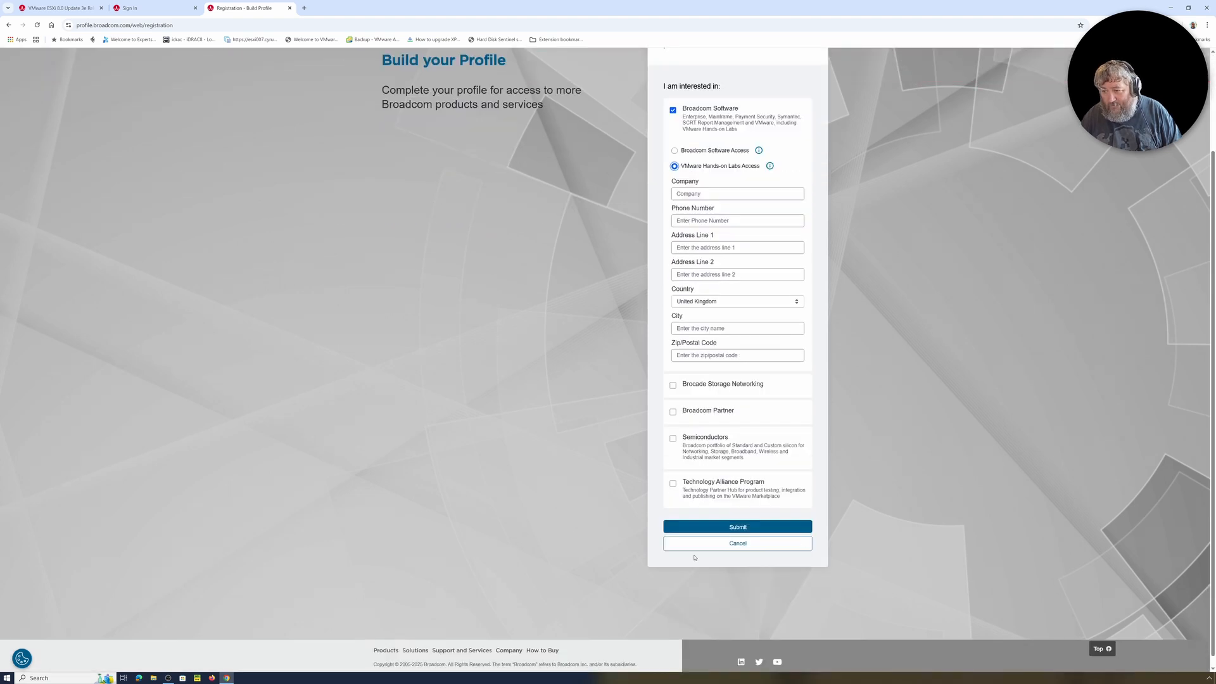
click(739, 527)
- Set the profile's company to Meltonby Honey and enter the account holder's phone number
click(692, 193)
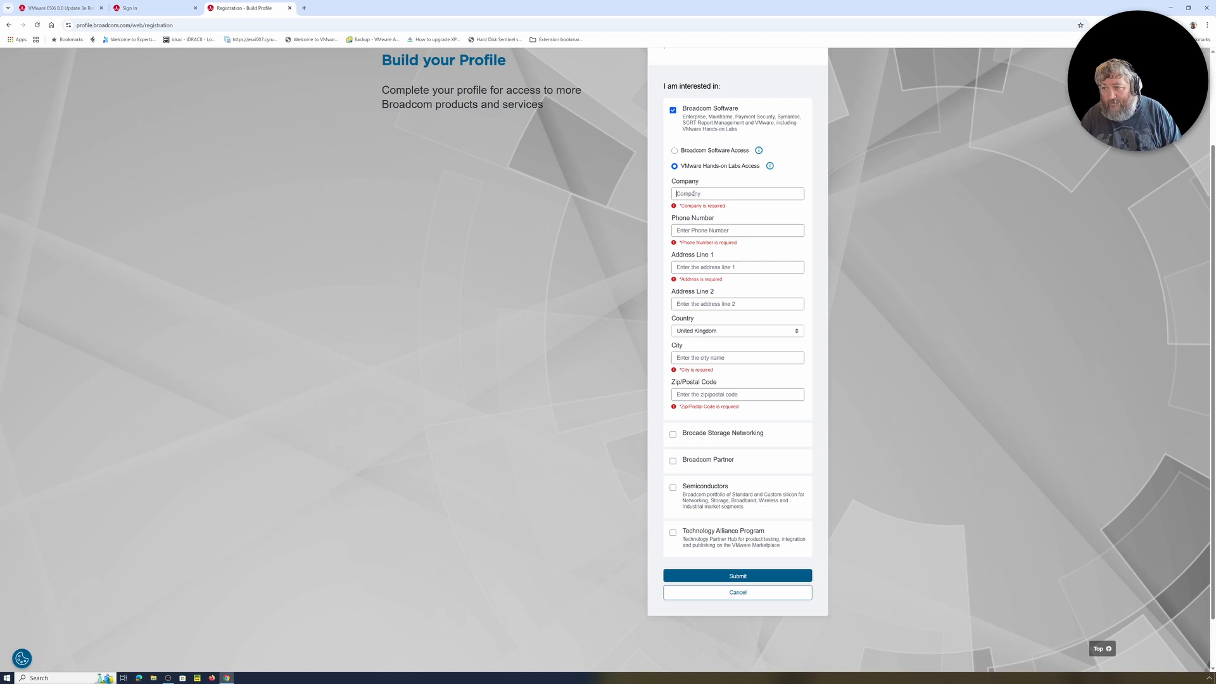
text(Melto)
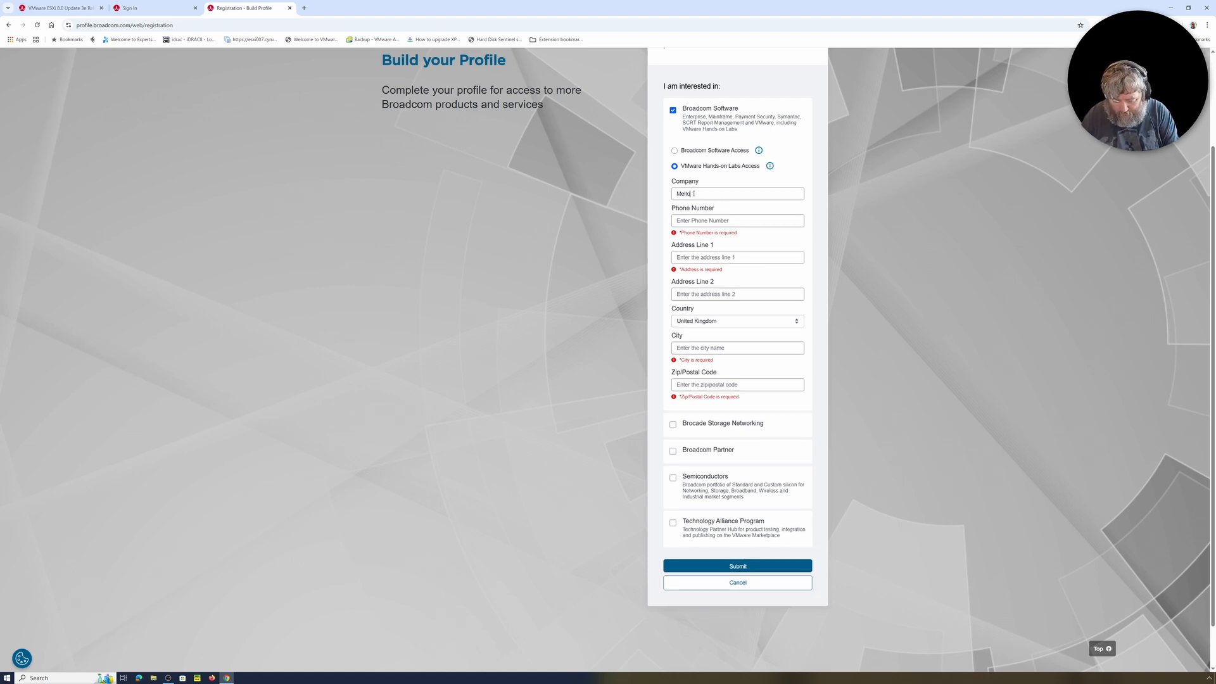
text(nby HOney)
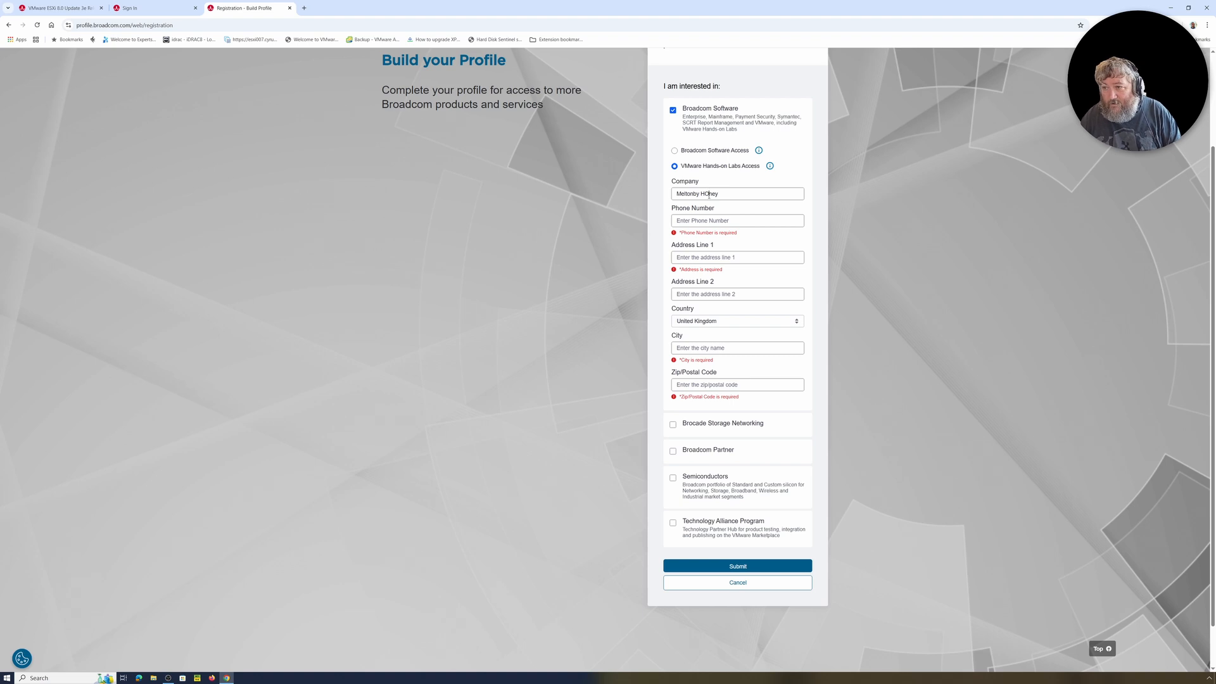
click(708, 194)
key(BackSpace)
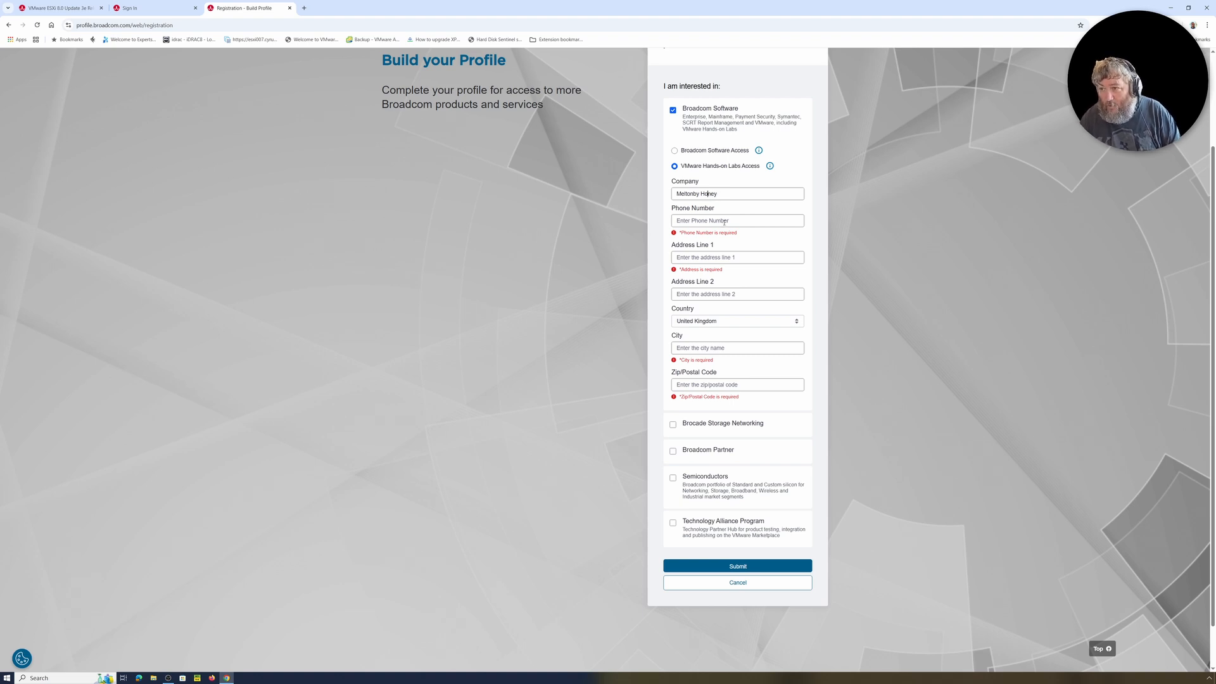
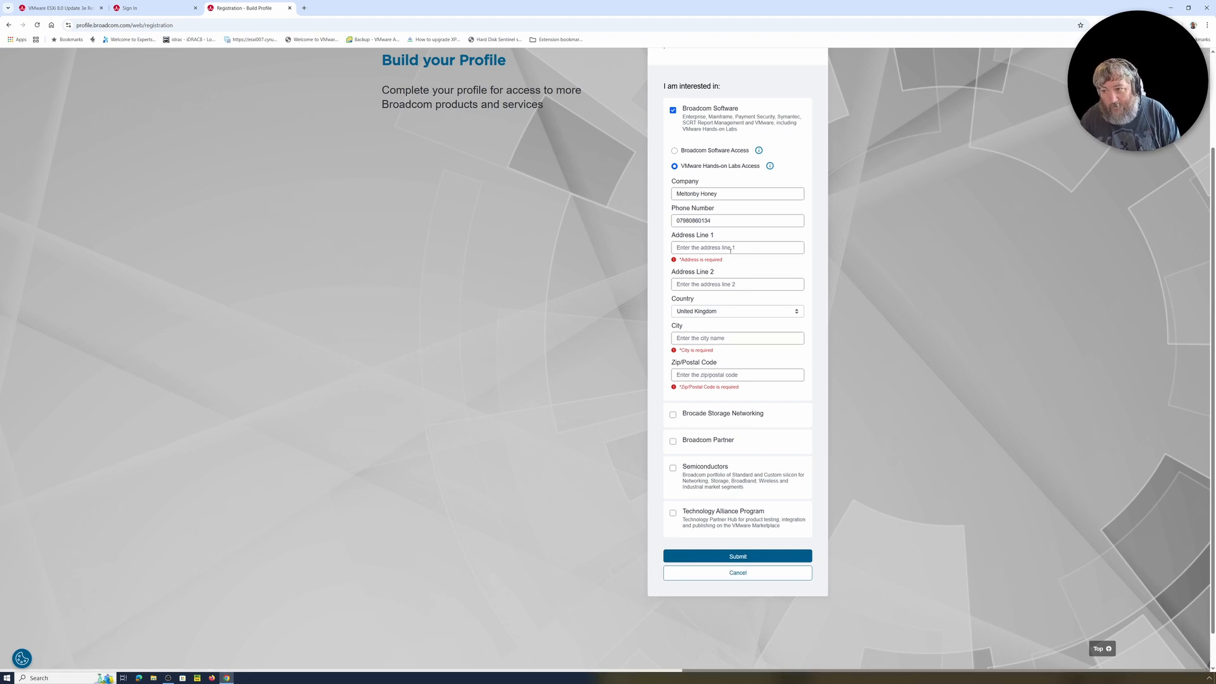
- Fill in the profile's two address lines, city and postal code
click(734, 248)
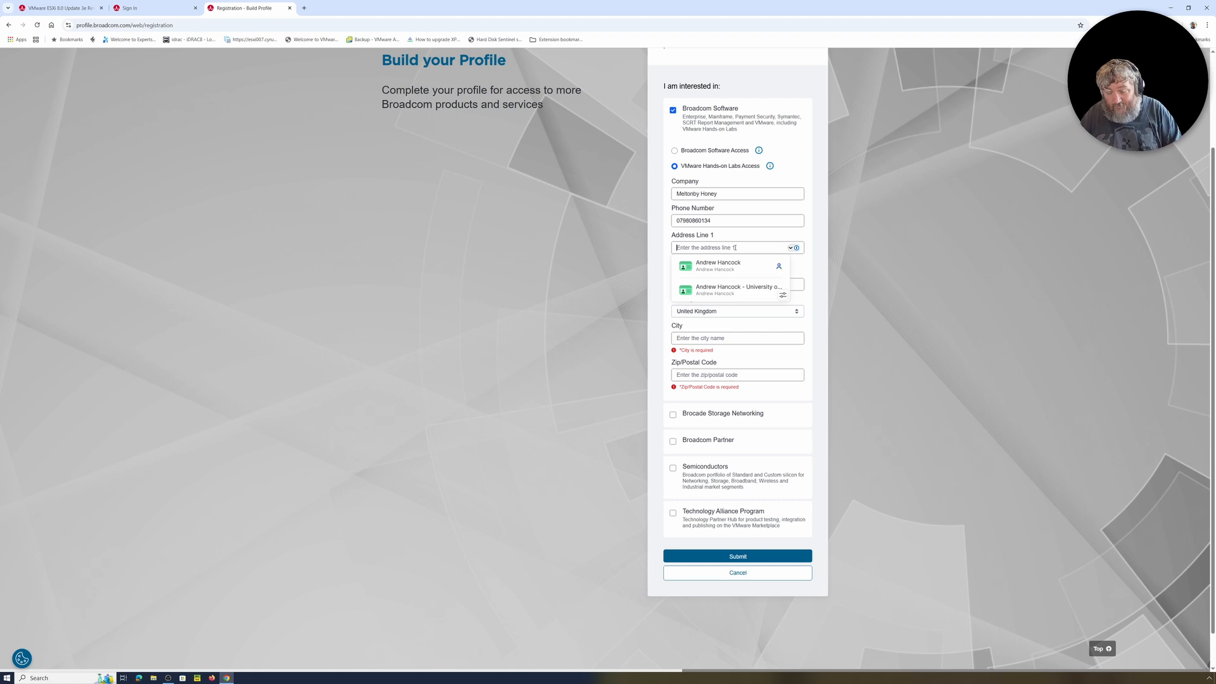
text(The Hive)
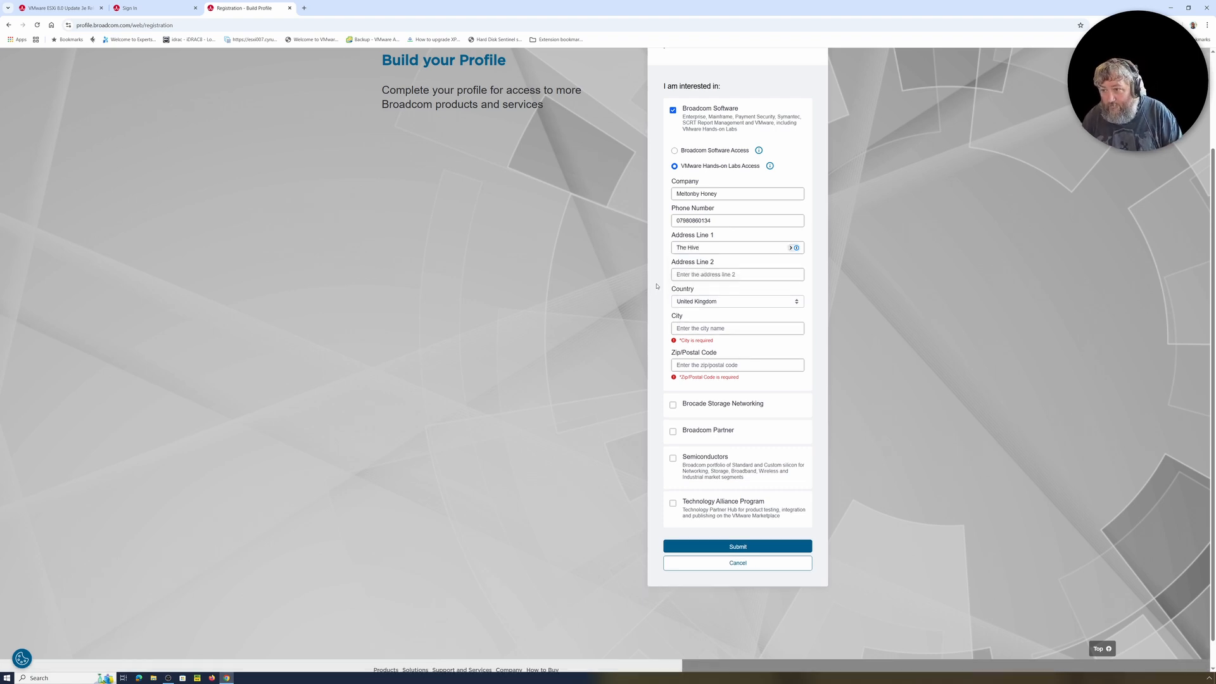
click(690, 276)
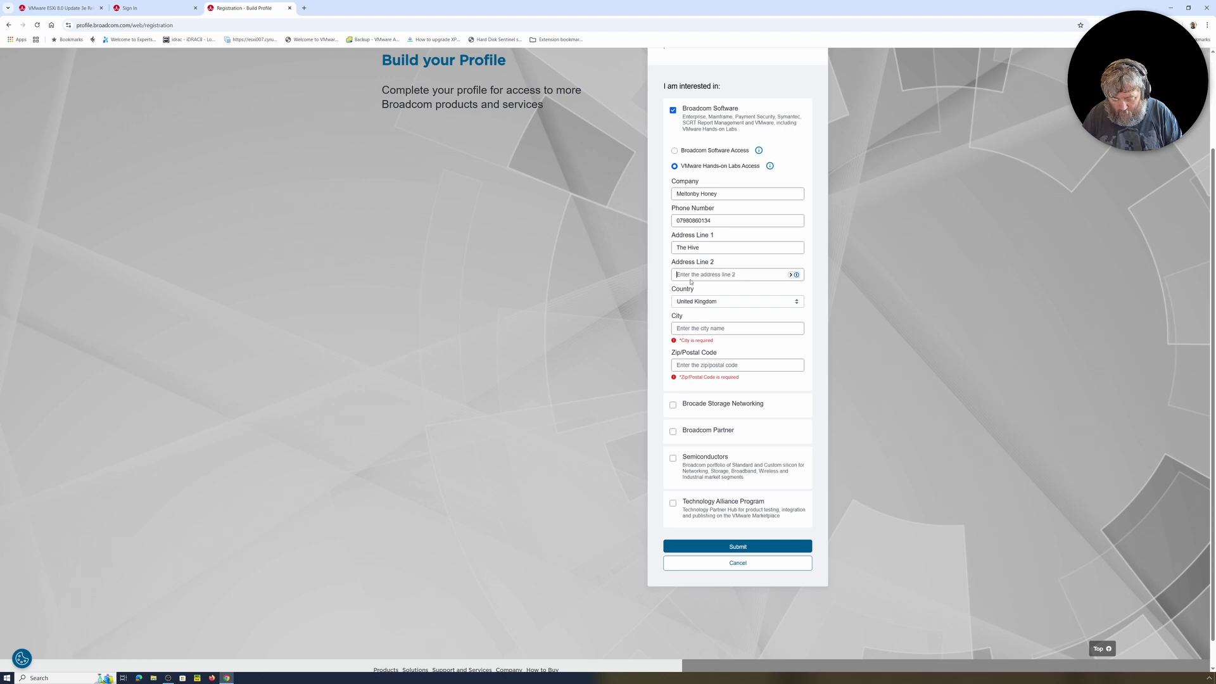
text(York)
click(949, 312)
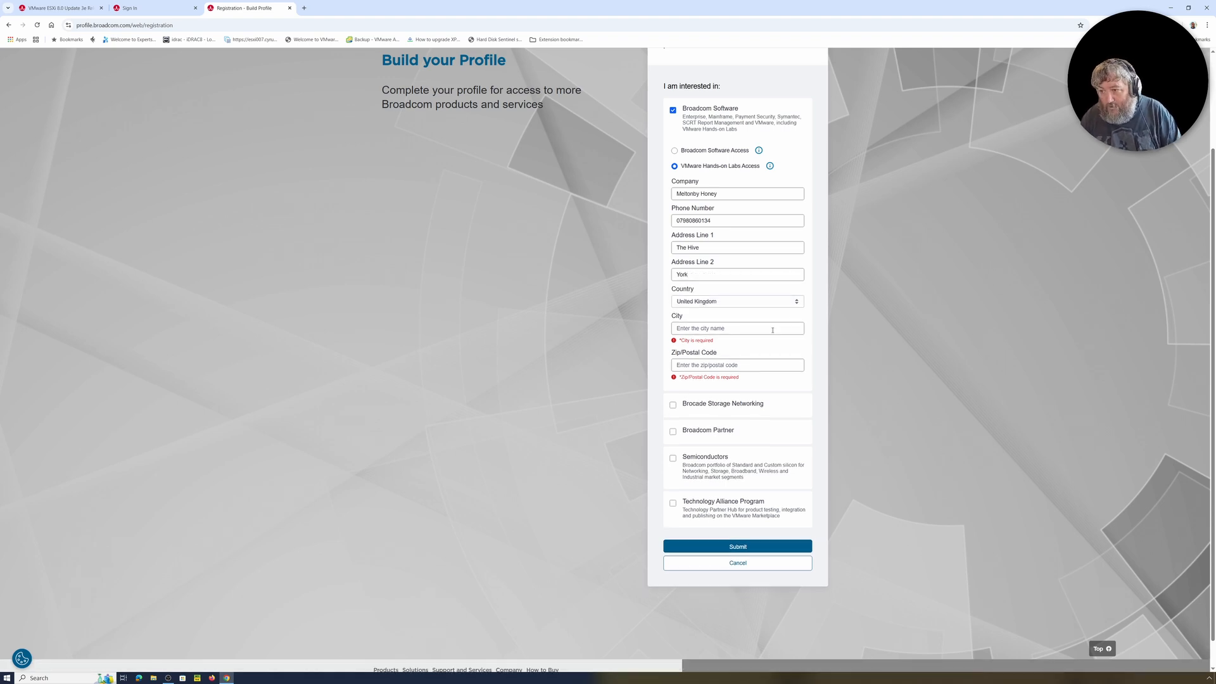
click(748, 330)
text(York)
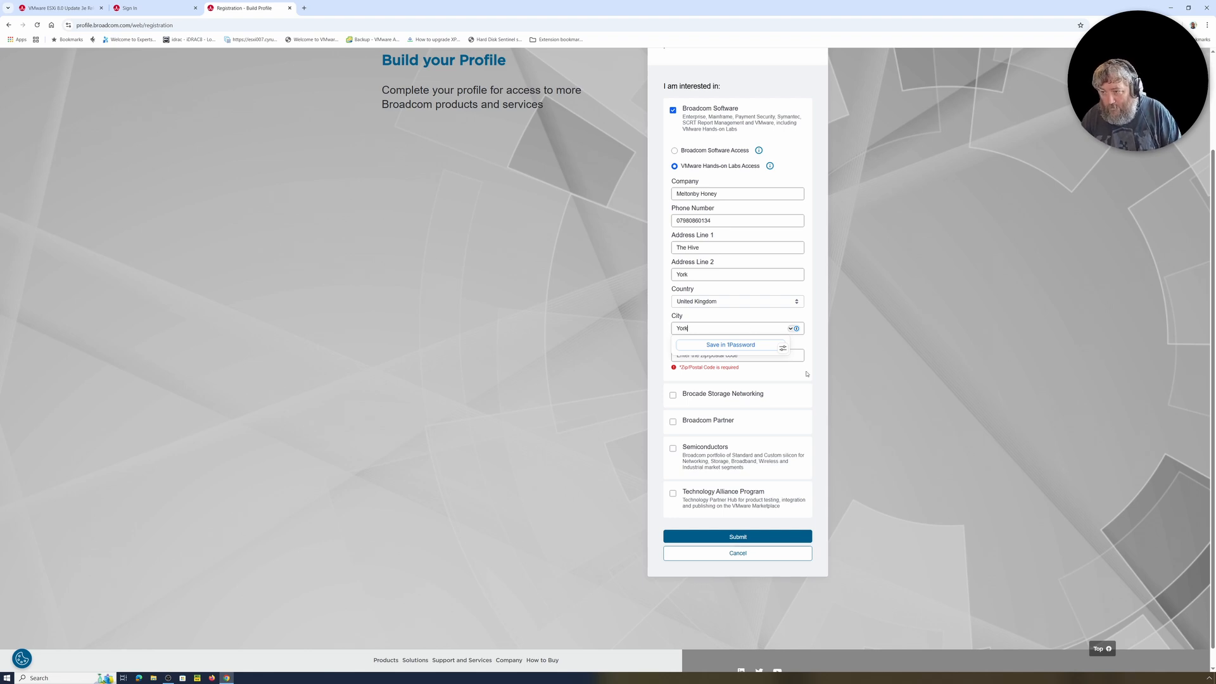
key(Tab)
text(YO1)
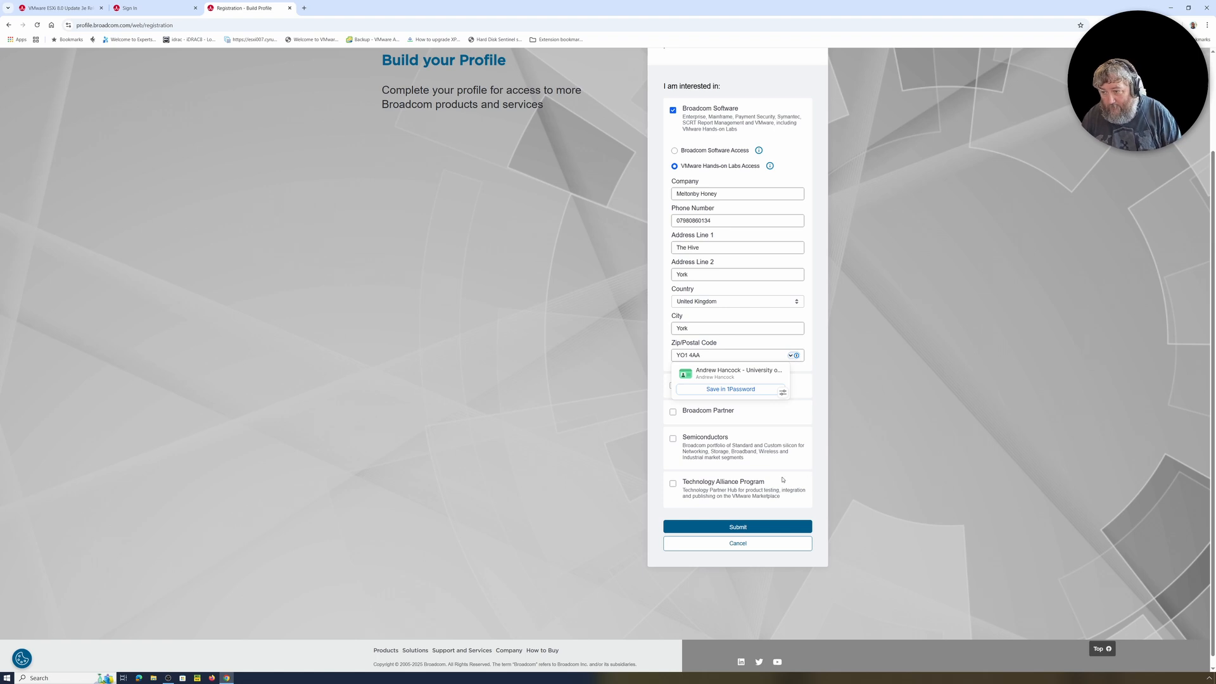
- Submit the profile, confirm the previewed information and continue to the Support Portal
click(748, 525)
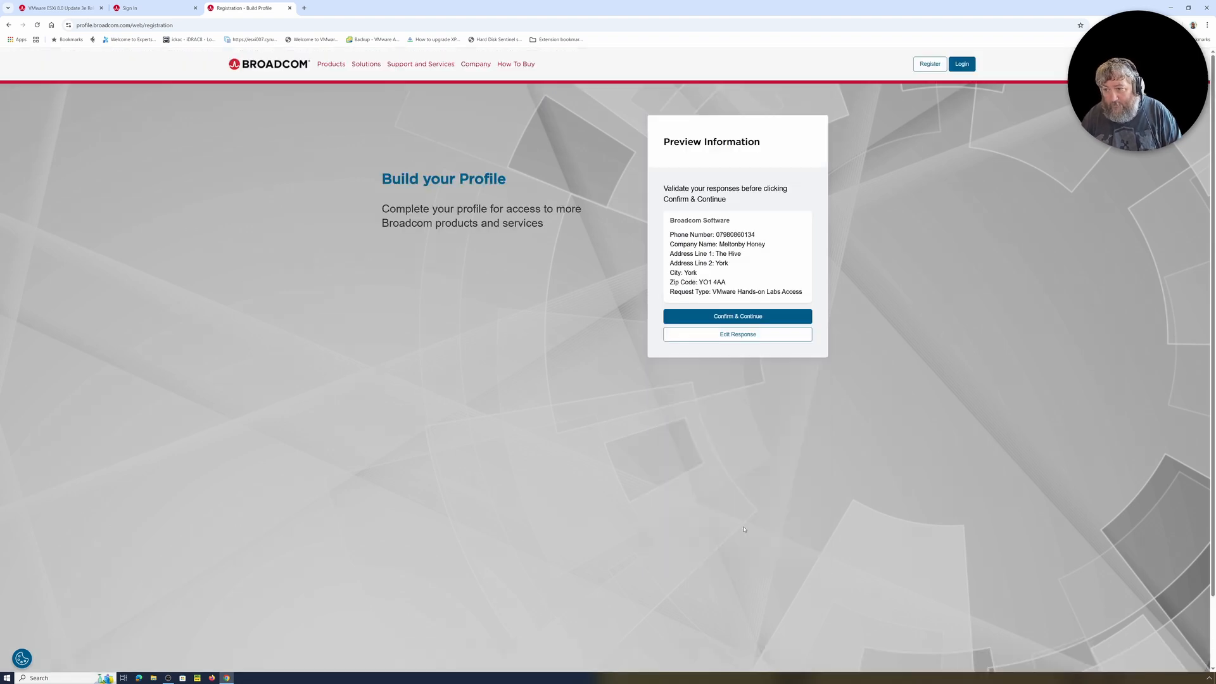
click(755, 321)
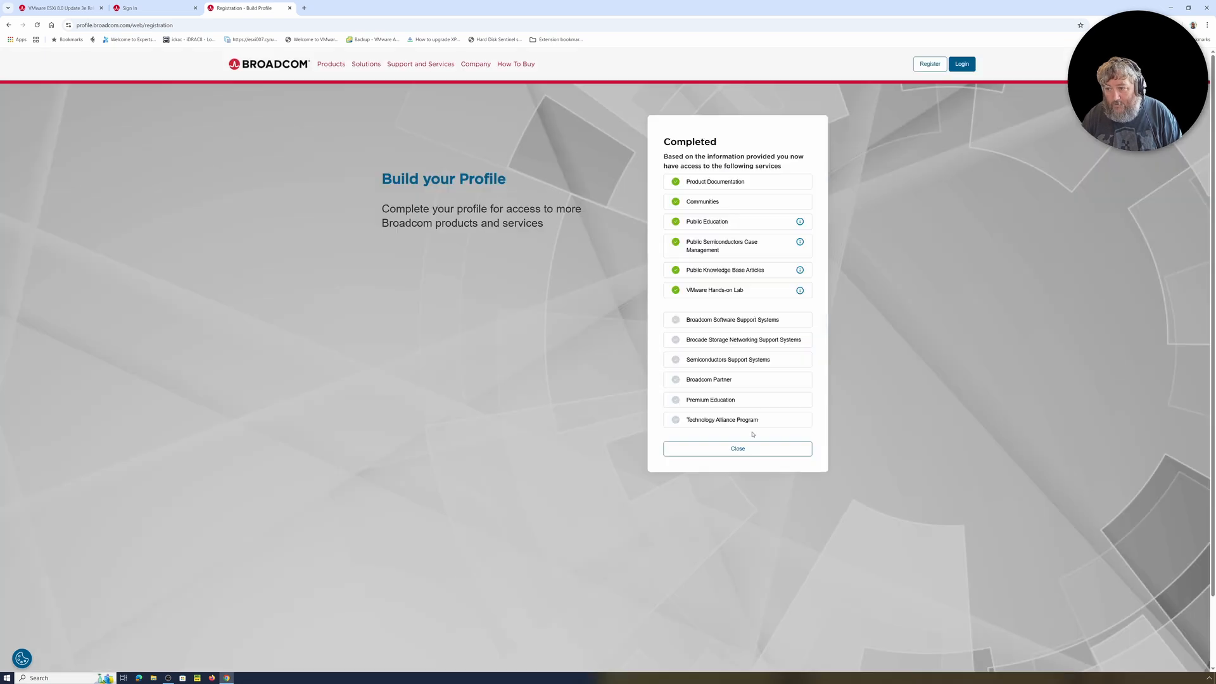
click(742, 448)
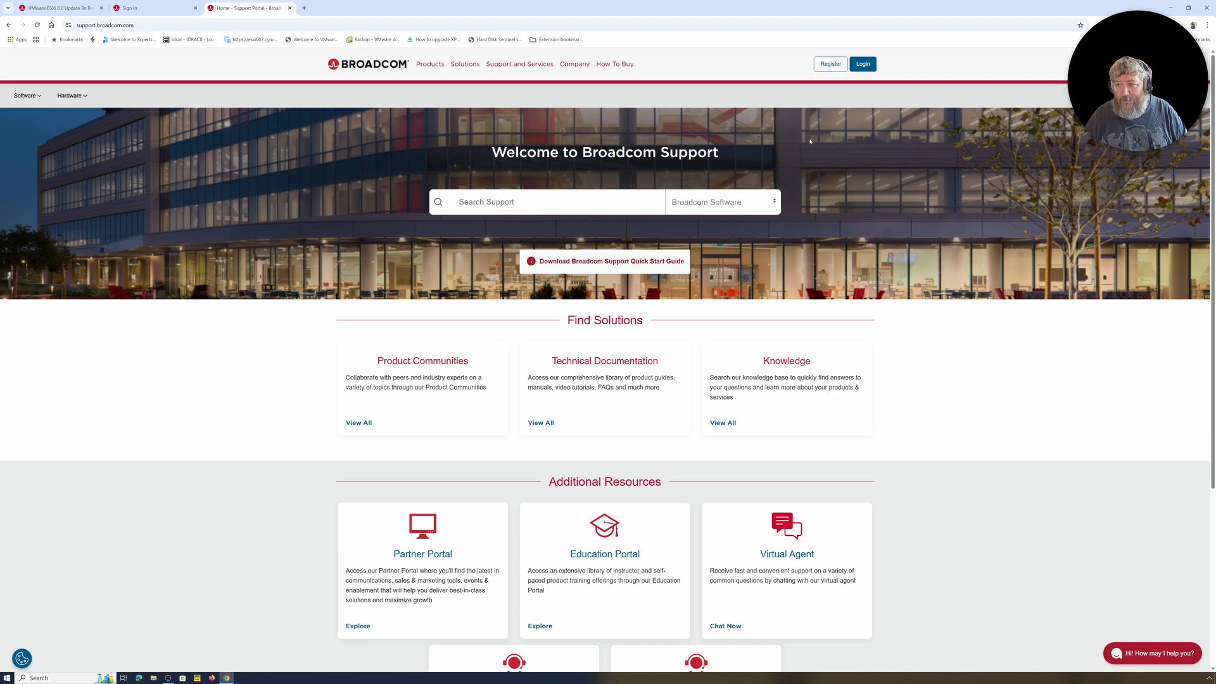
- Log in to the Support Portal with the username and password saved as Broadcom Honey in 1Password
click(863, 66)
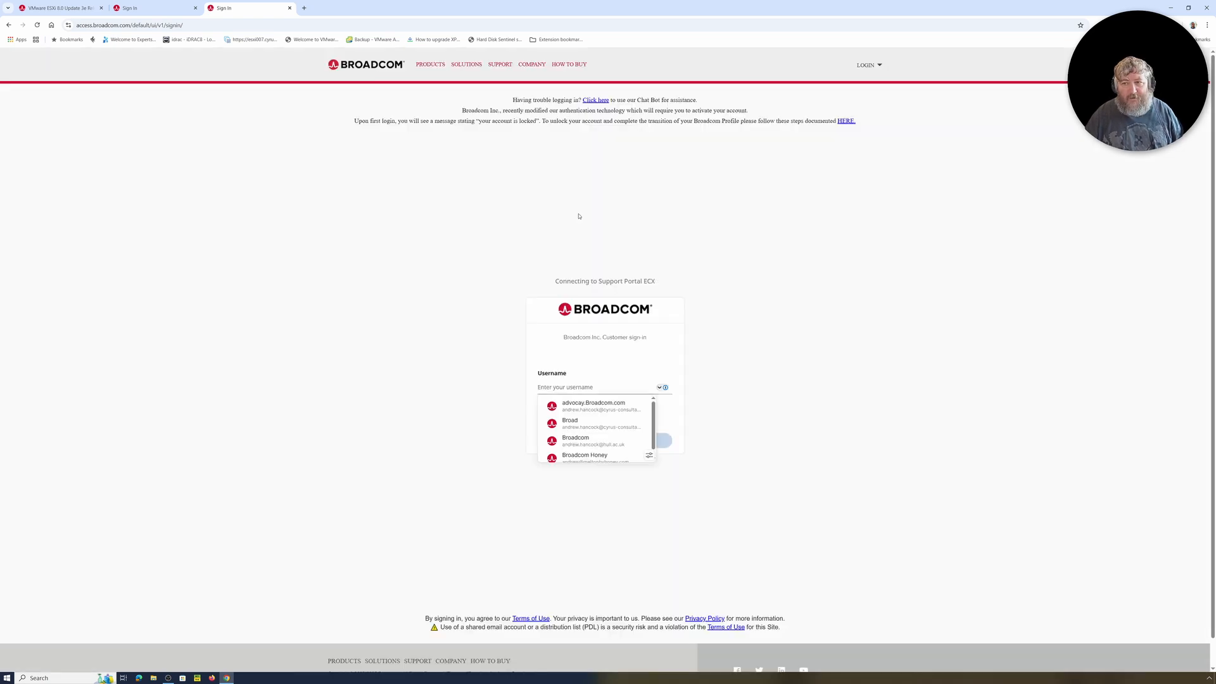
scroll(611, 447, down, 1)
click(590, 449)
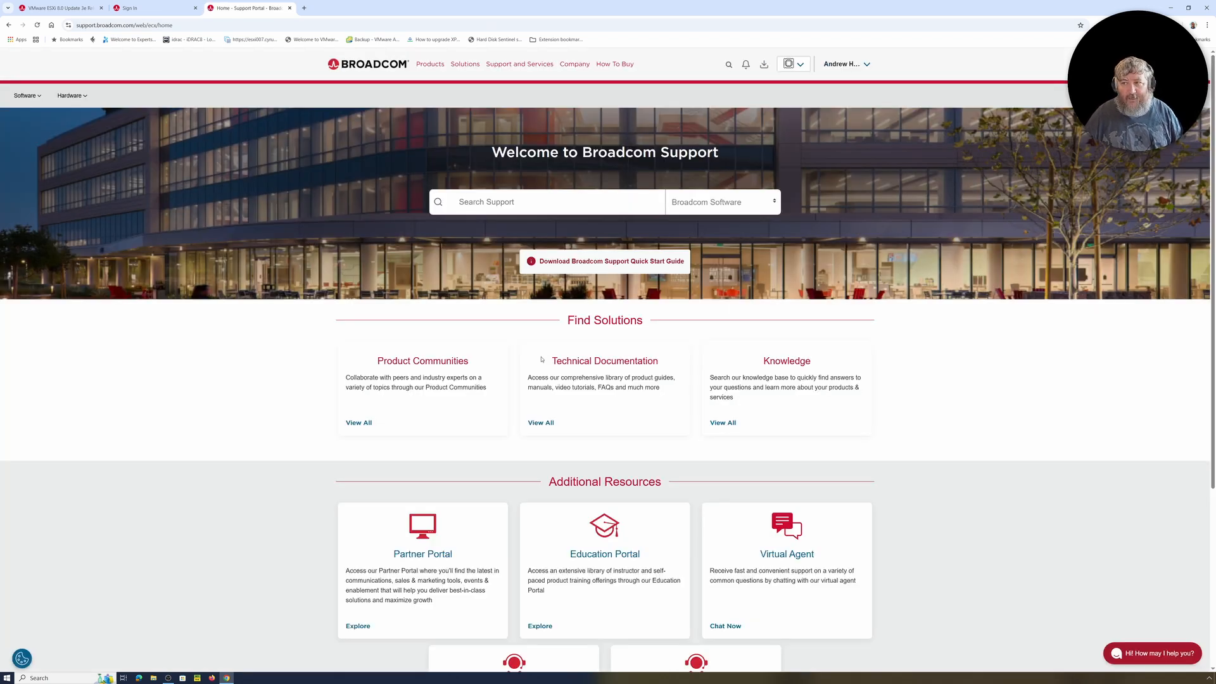
- Switch the Support Portal's product division to VMware Cloud Foundation
click(766, 66)
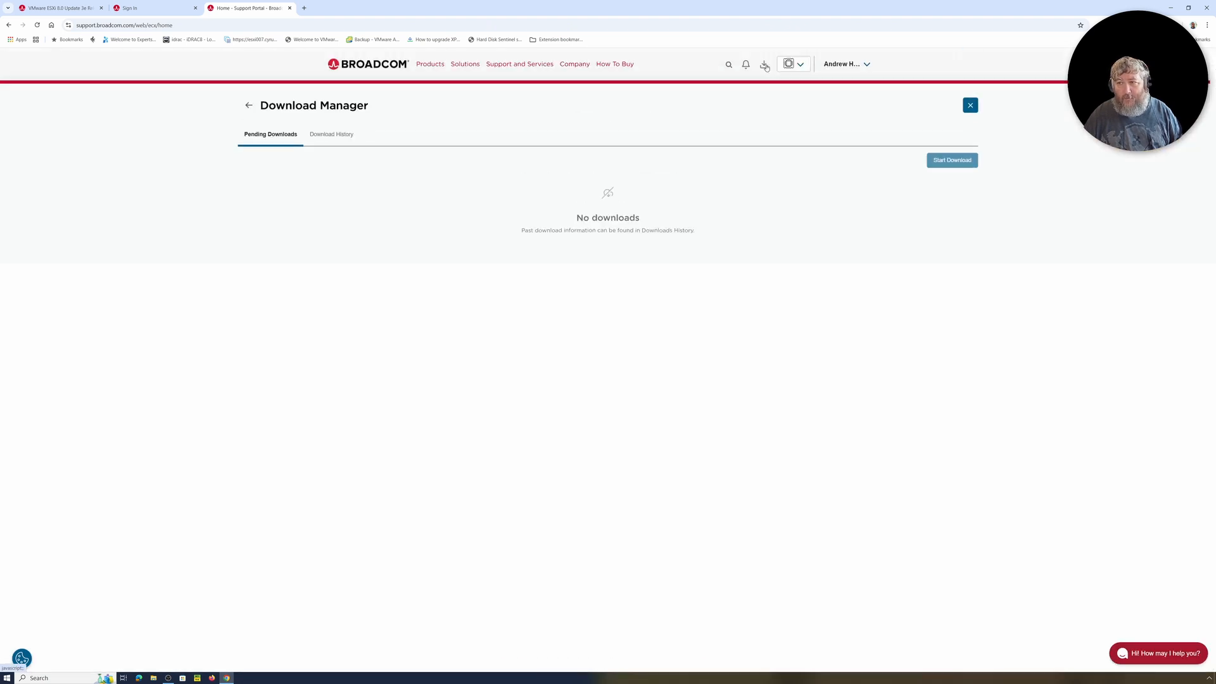
click(855, 66)
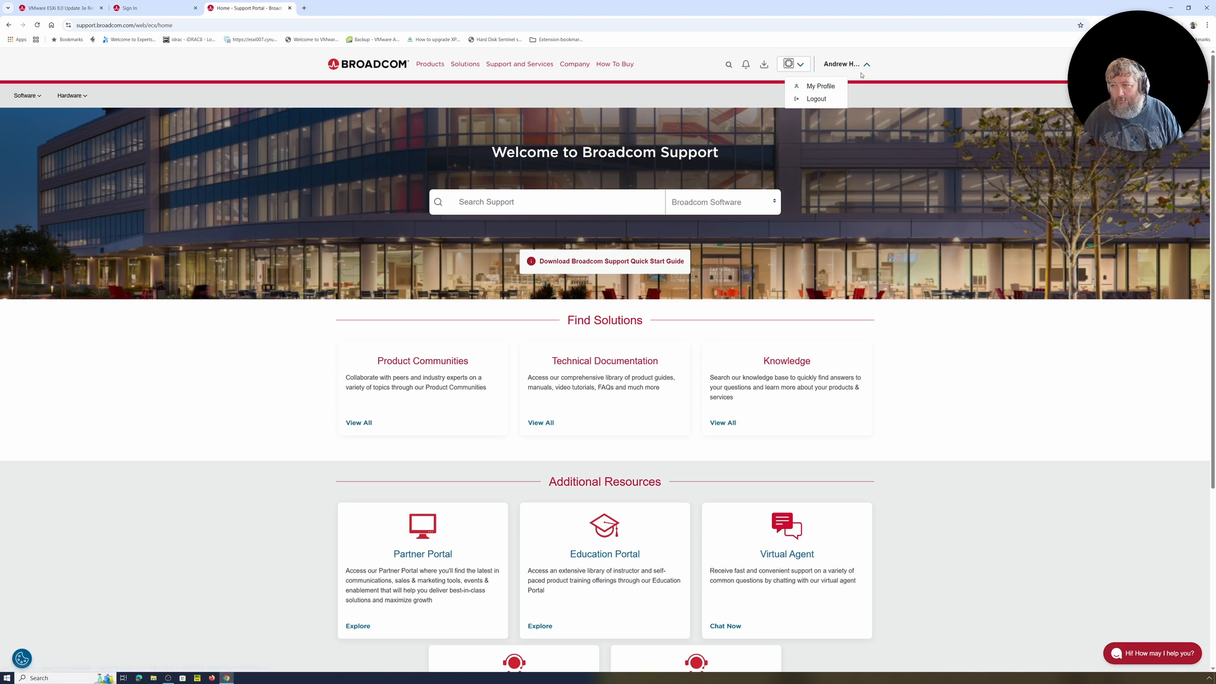
click(794, 63)
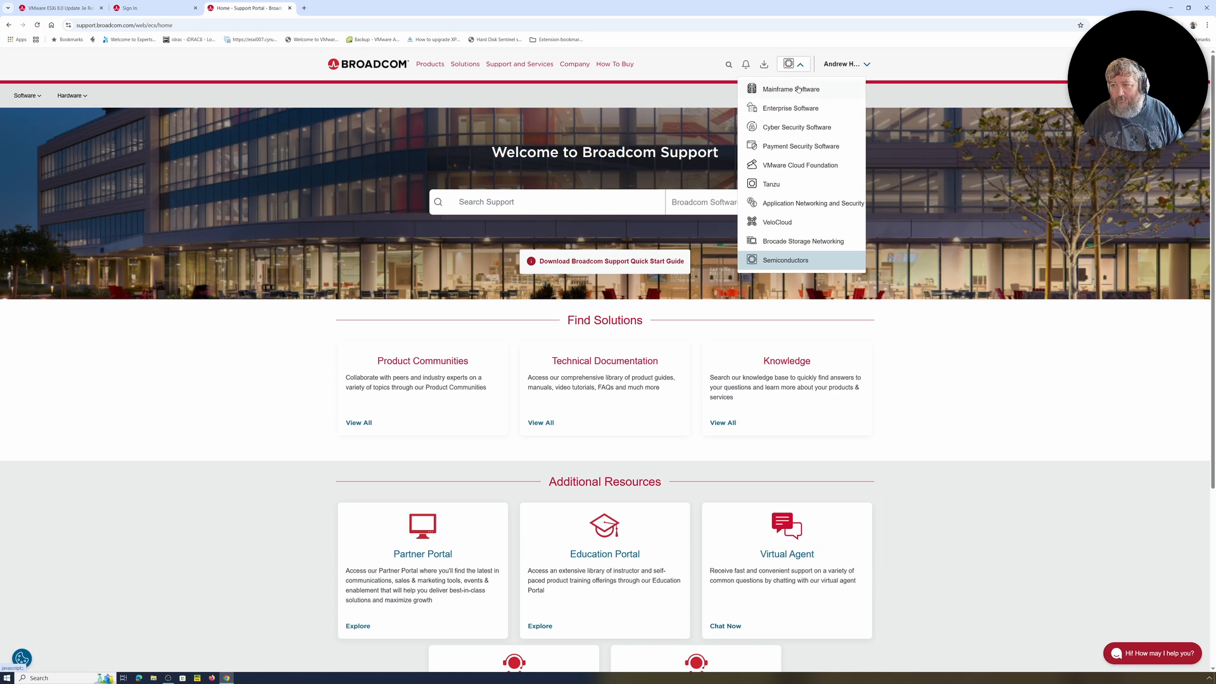
click(796, 167)
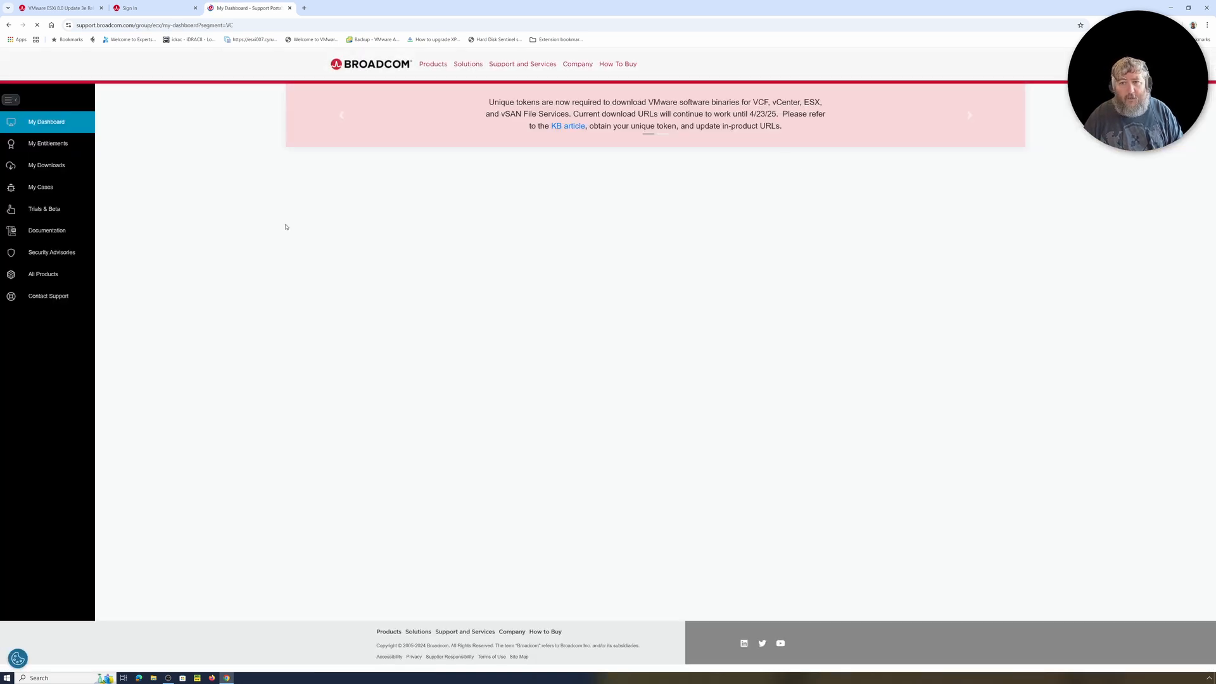
- Go to the free software downloads and open VMware vSphere Hypervisor release 8.0U3e
click(60, 166)
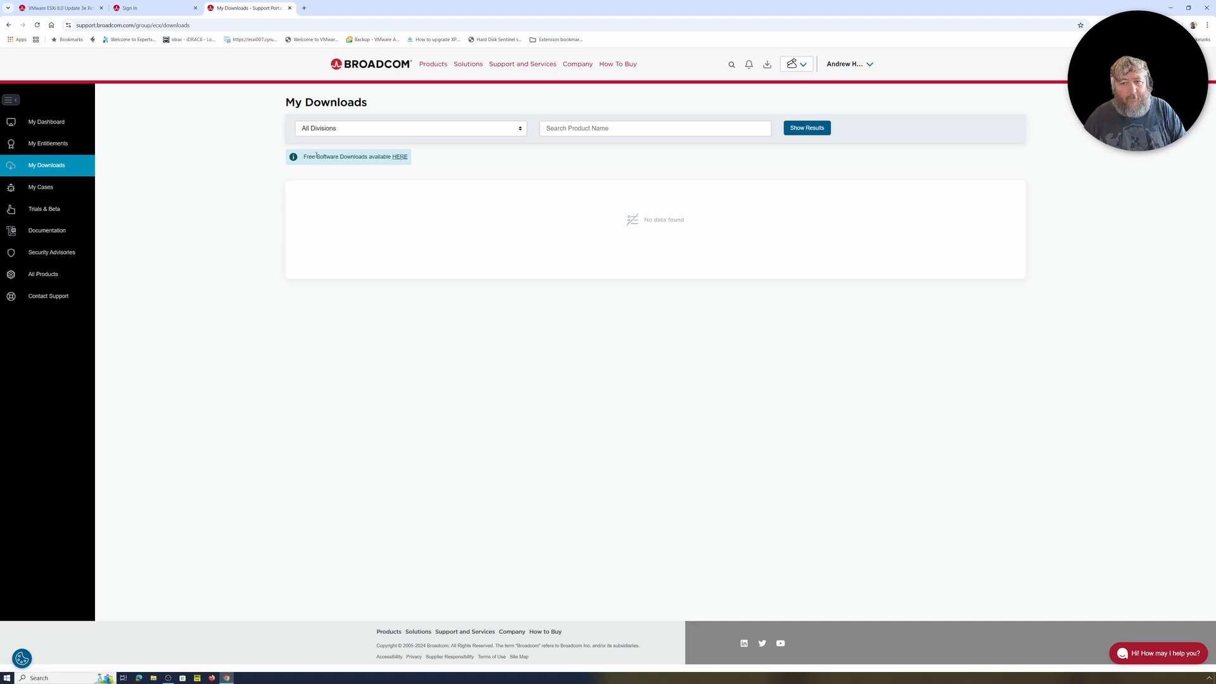
click(402, 160)
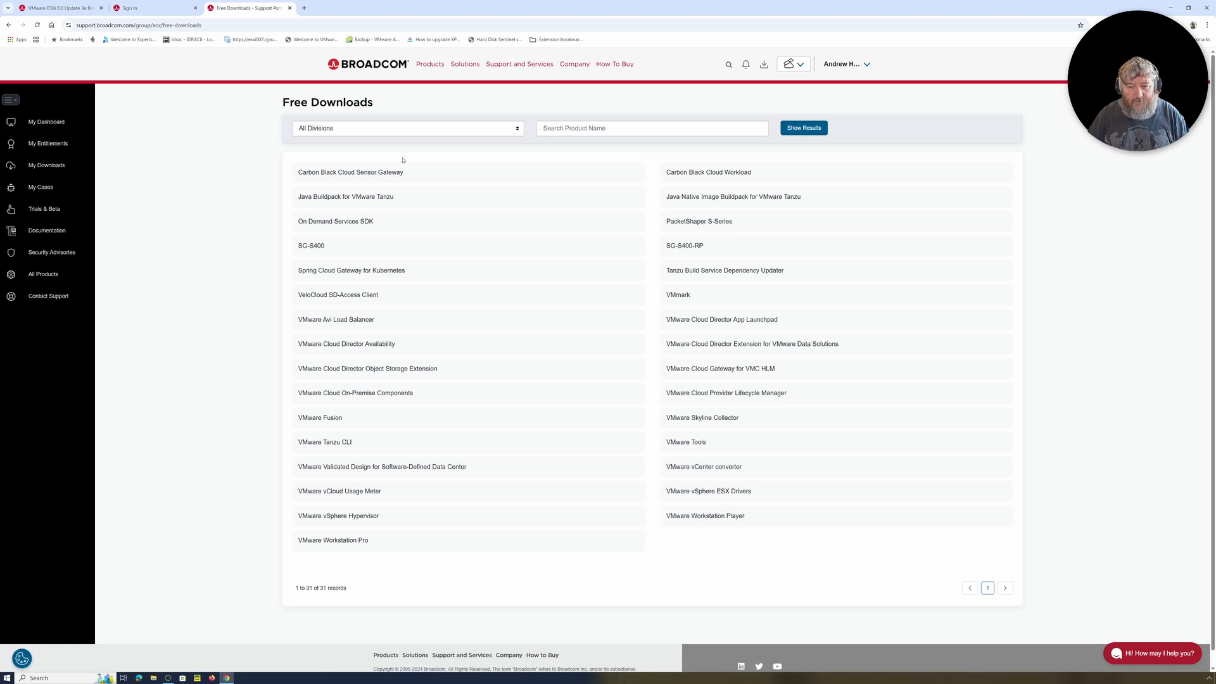
click(330, 520)
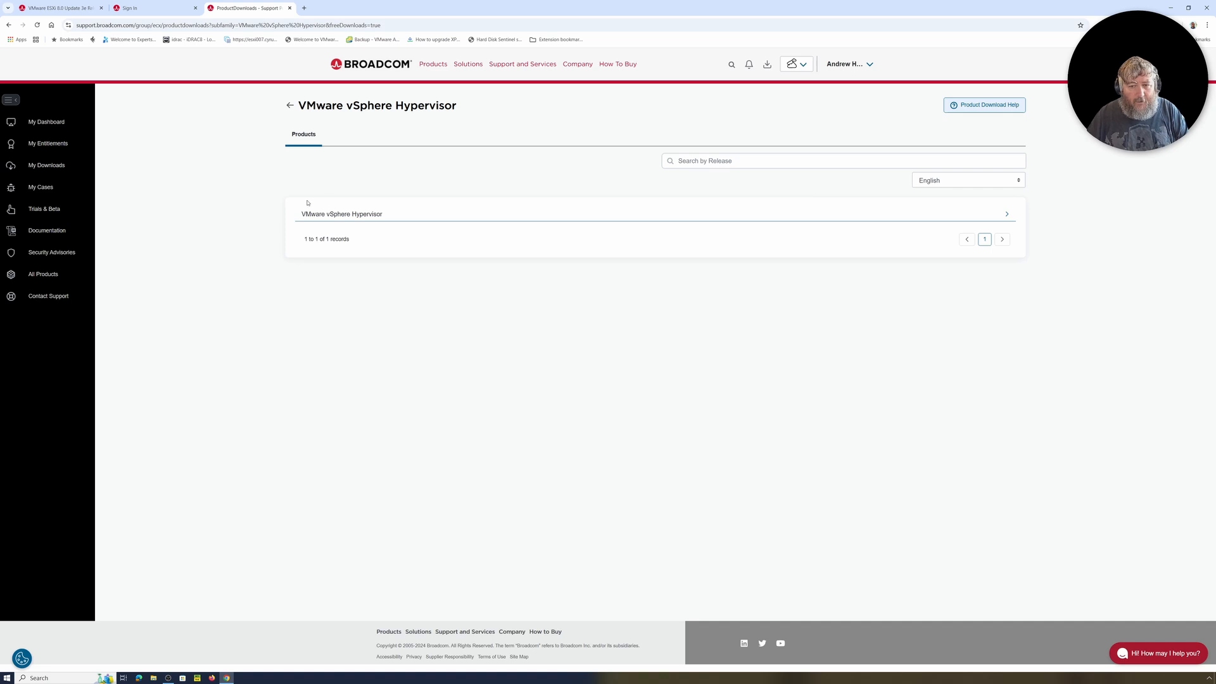
click(1007, 216)
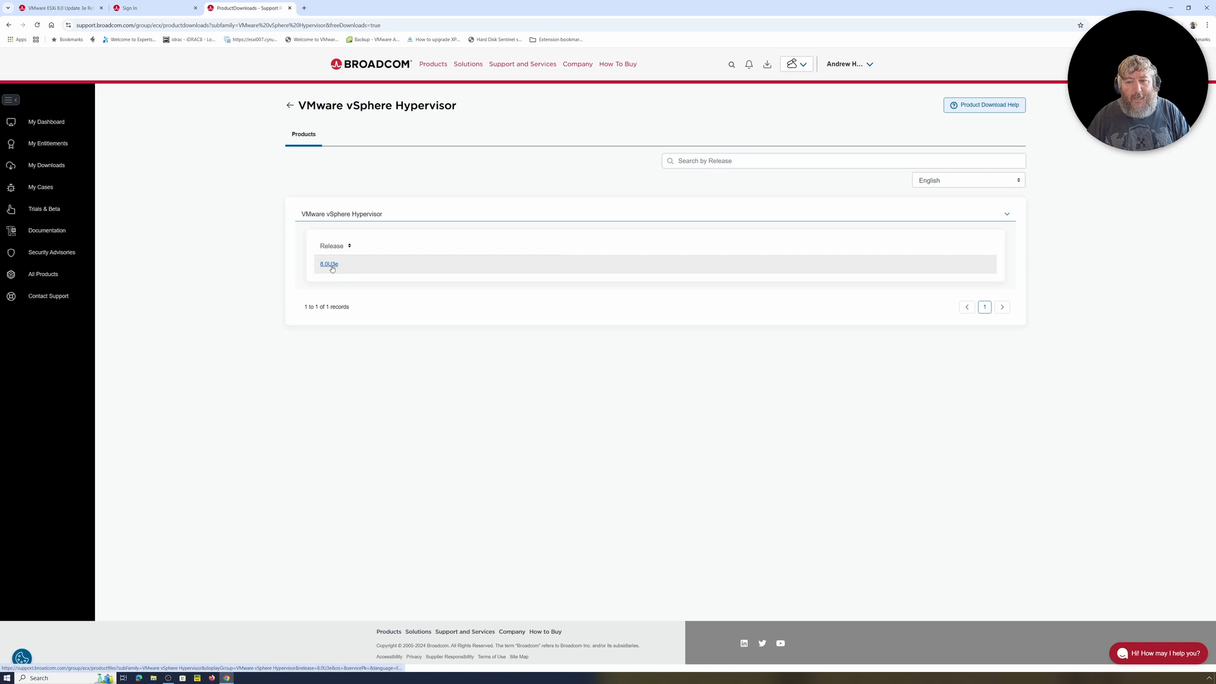
click(331, 267)
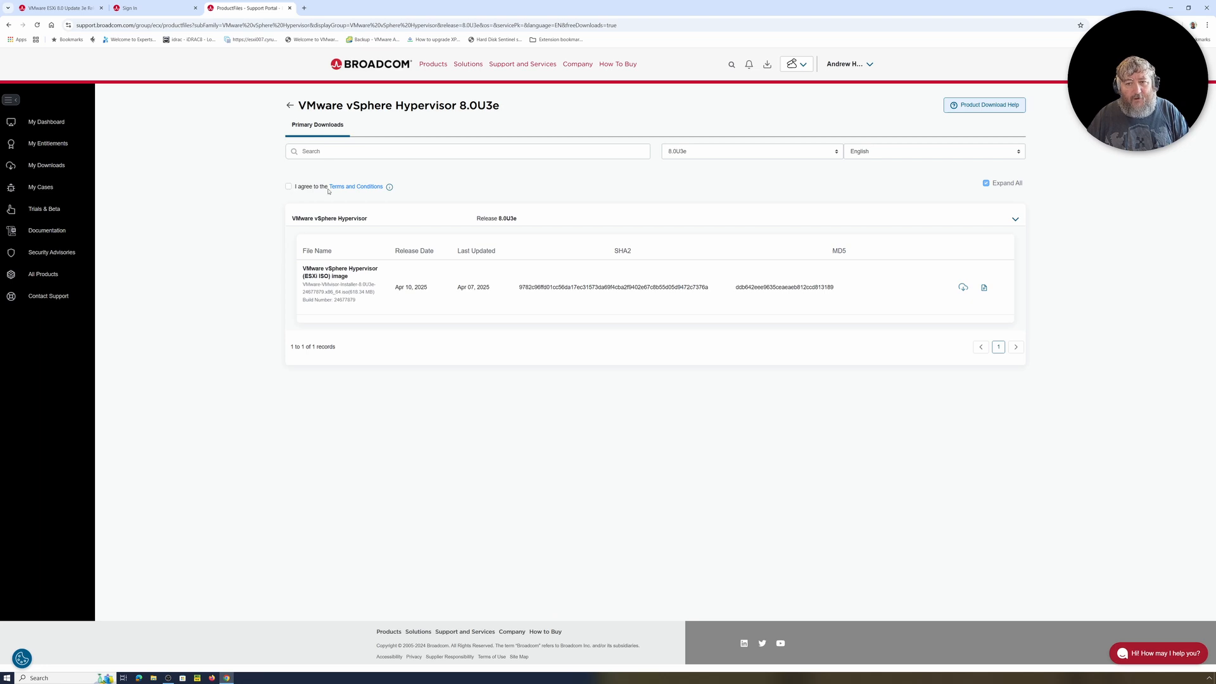
- Agree to the Terms and Conditions, request the ESXi ISO image and proceed to the additional verification
click(288, 187)
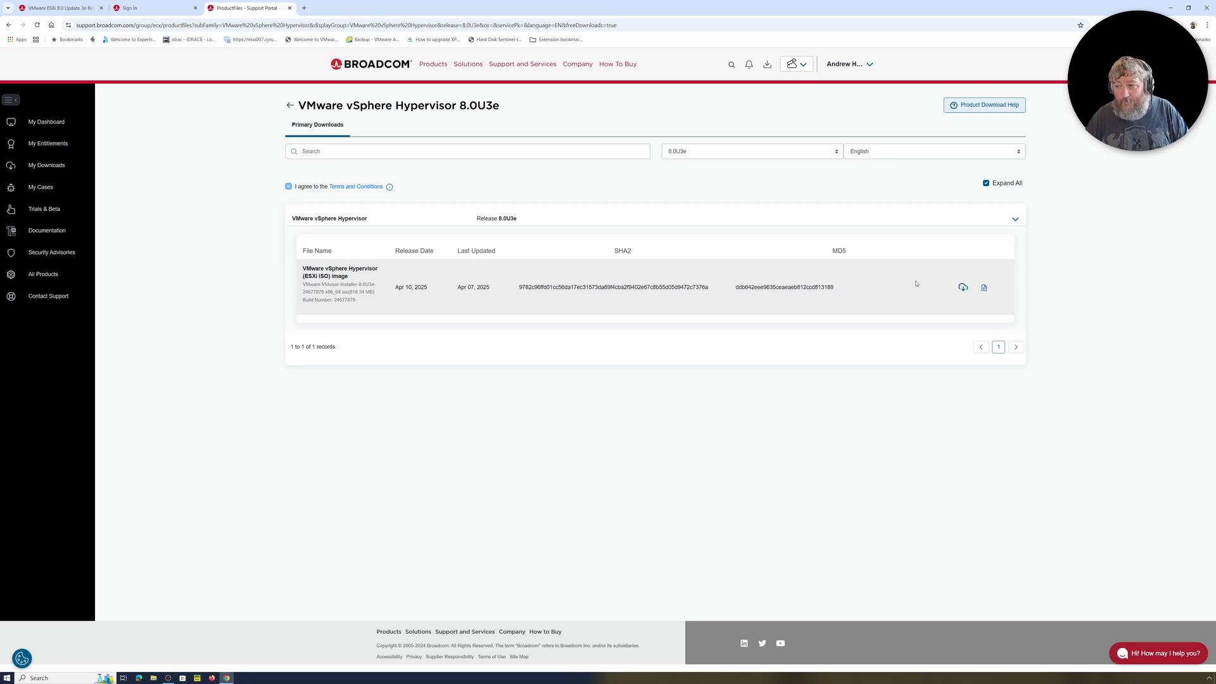
click(963, 288)
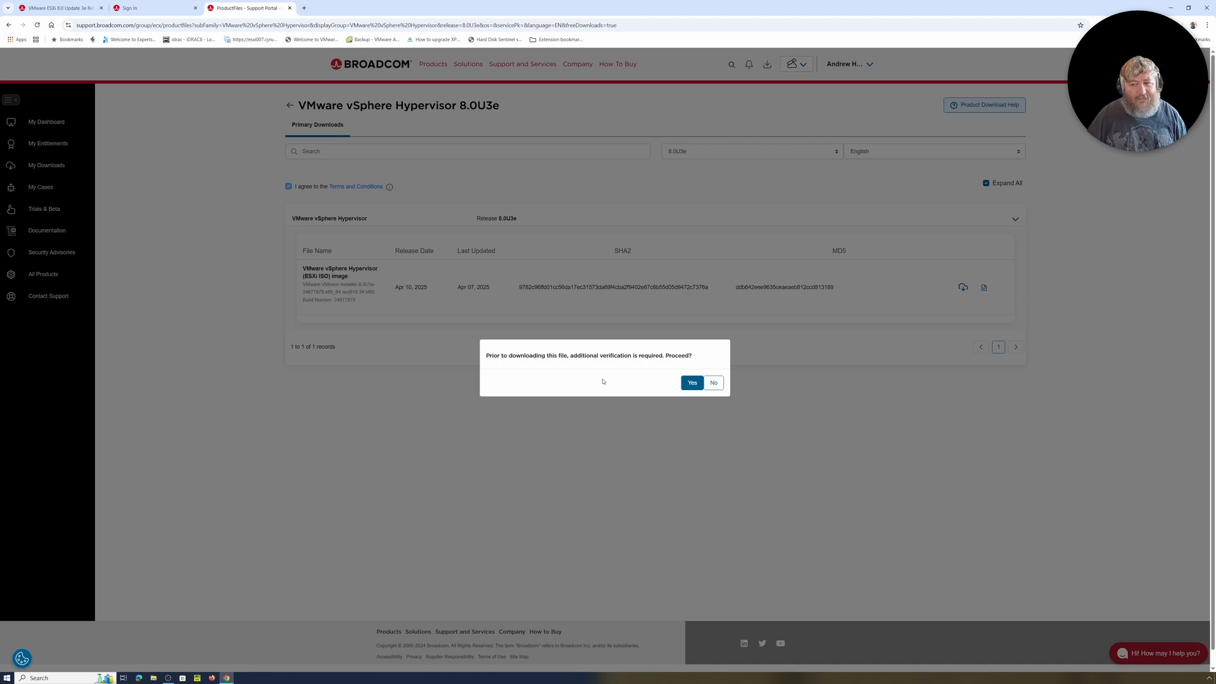
click(691, 386)
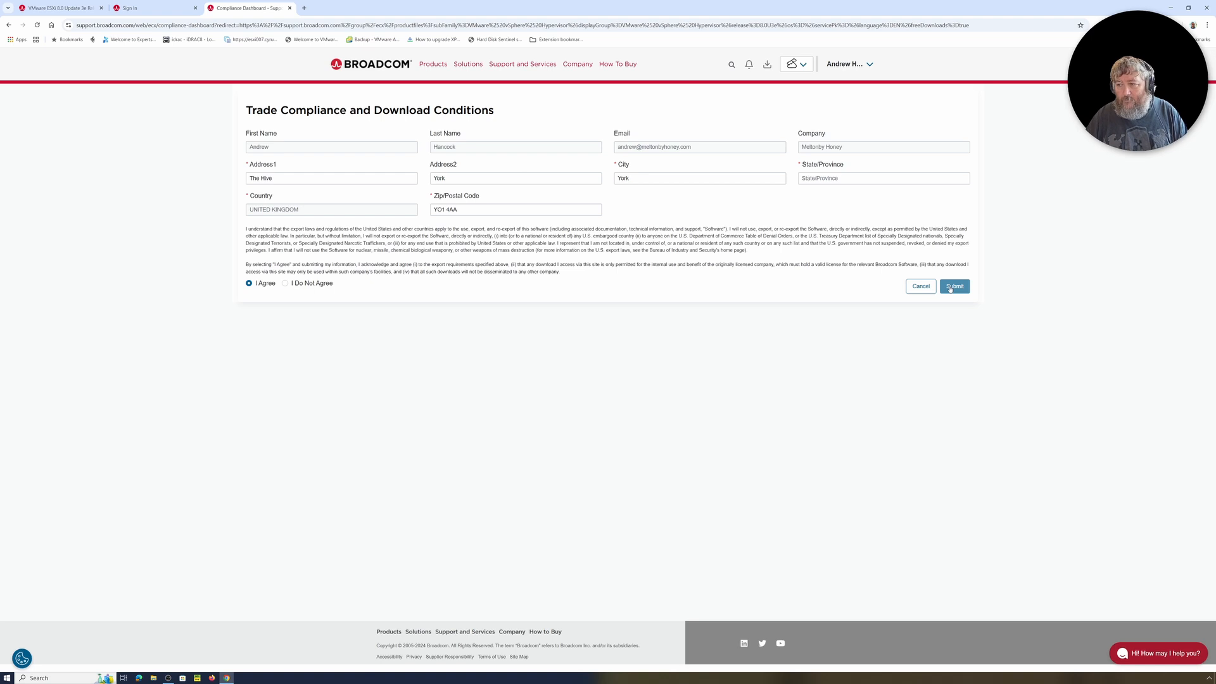
- Fill in the missing state/province, submit the Trade Compliance form and download the VMware vSphere Hypervisor ESXi ISO image
click(950, 288)
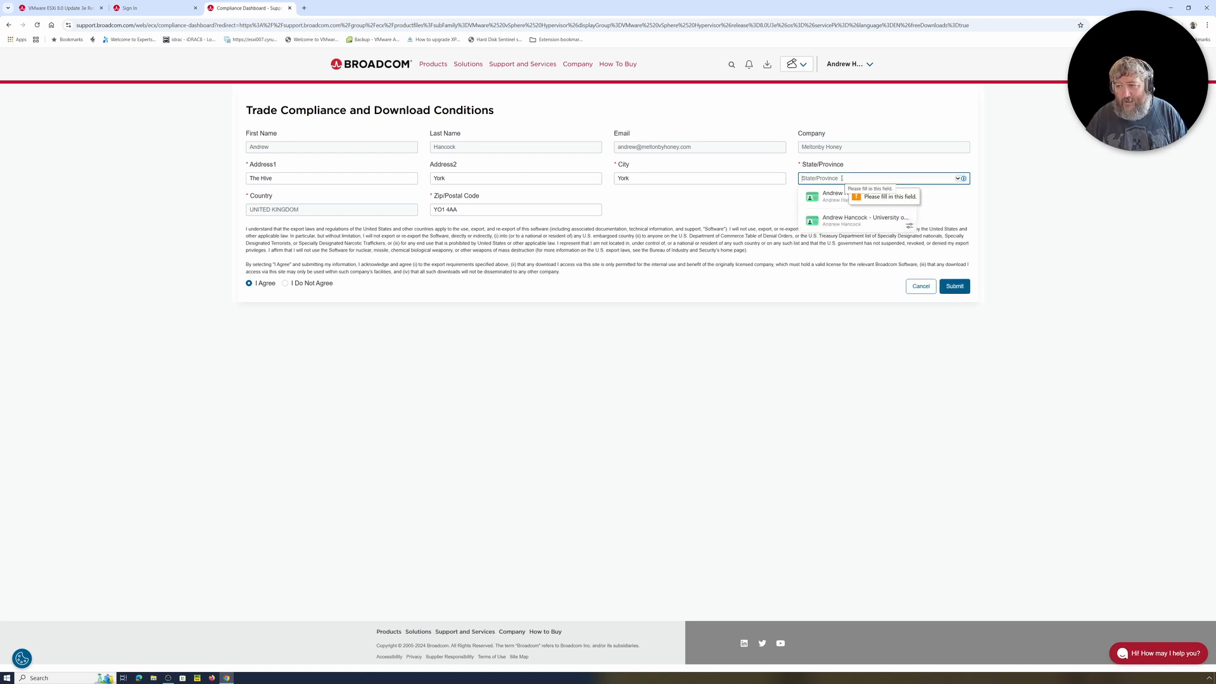
text(Y)
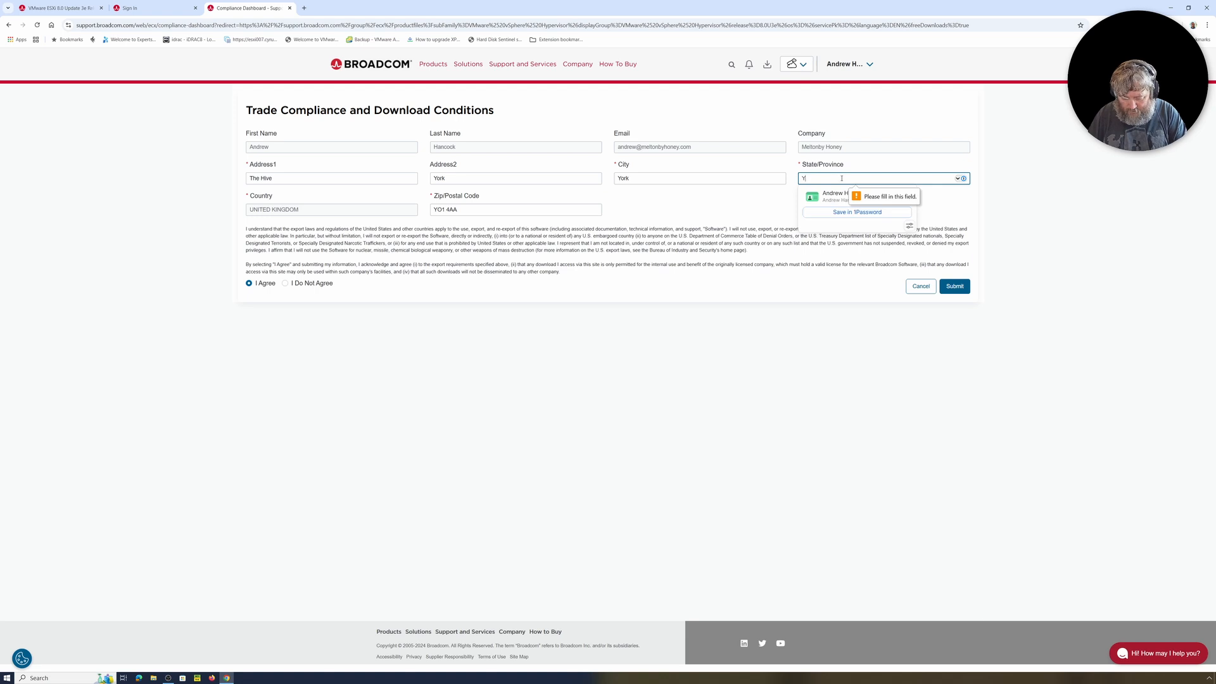
text(orkshire)
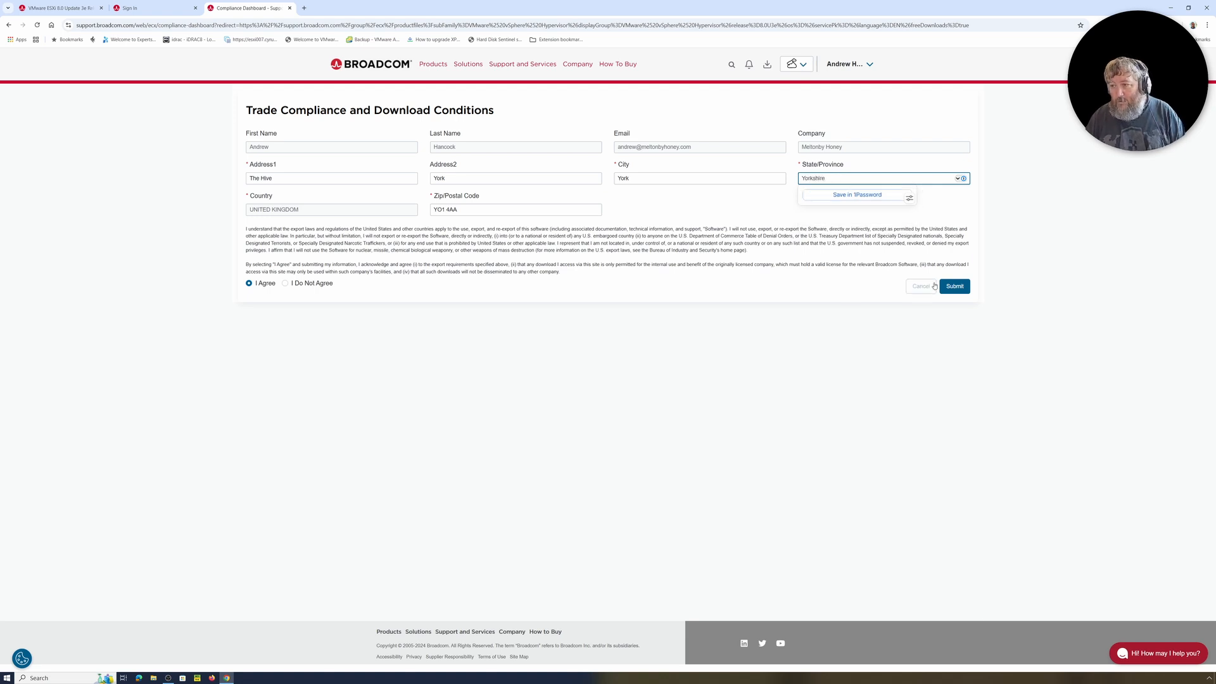
click(957, 286)
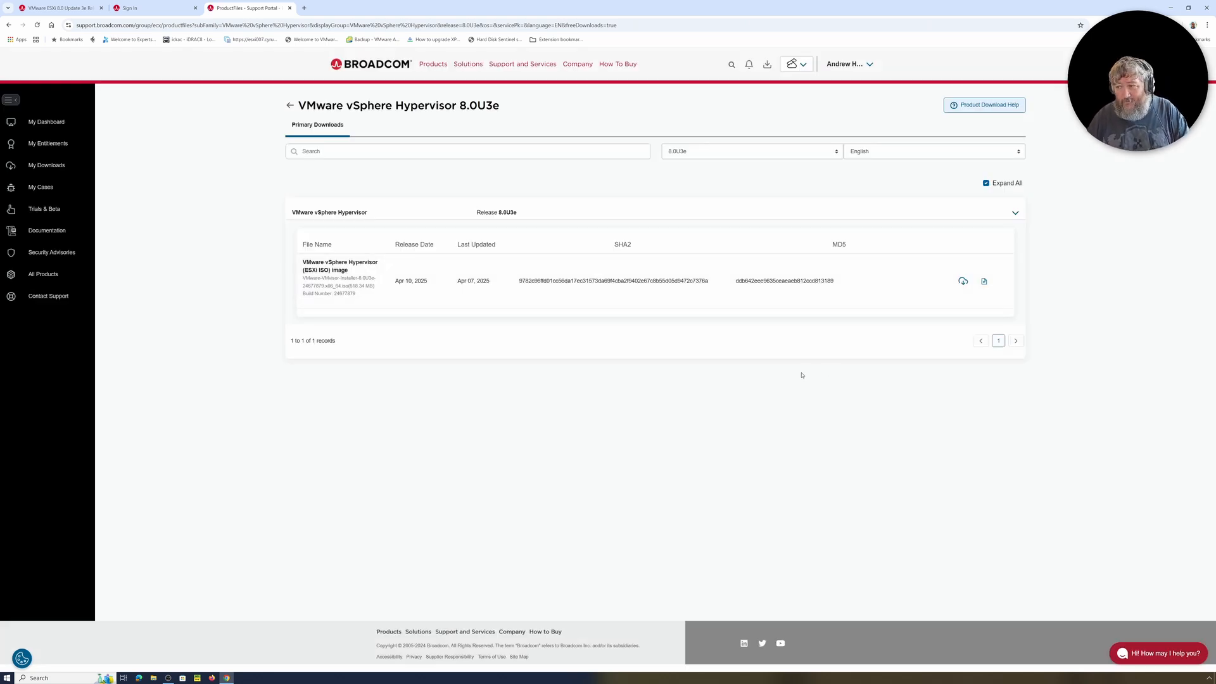
click(963, 282)
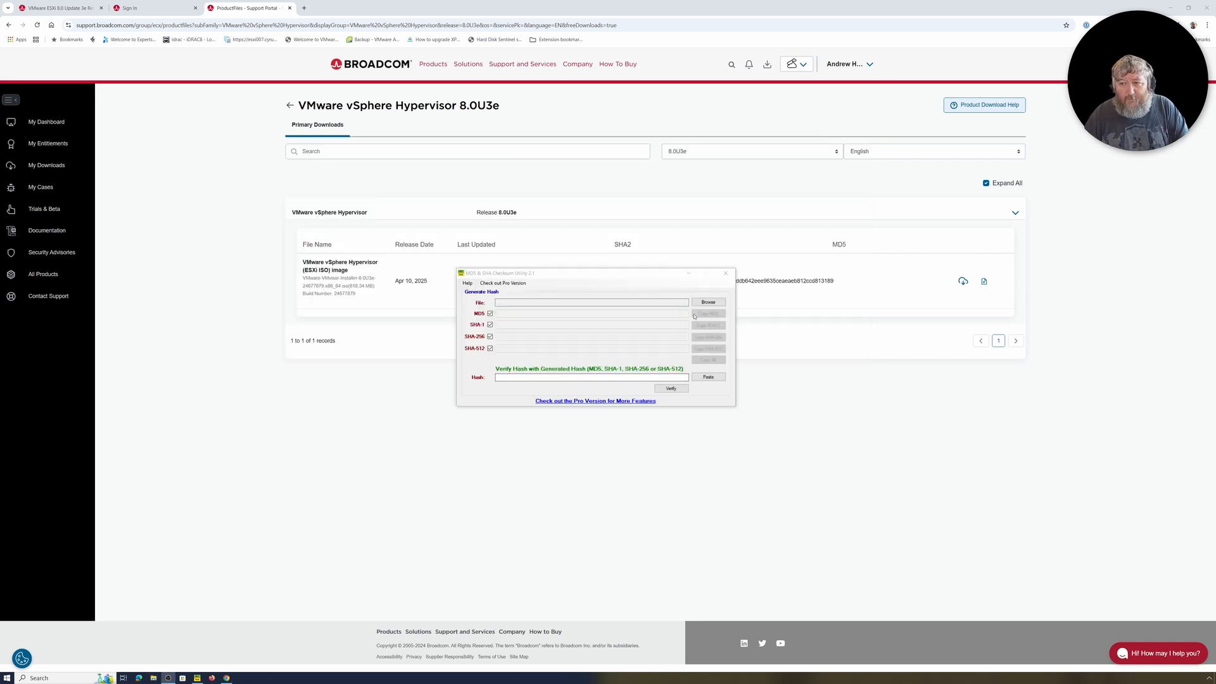
- In MD5 & SHA Checksum Utility, generate hashes for VMware-VMvisor-Installer-8.0U3e-24677879.x86_64 (1).iso from the Downloads folder
drag(637, 277, 514, 362)
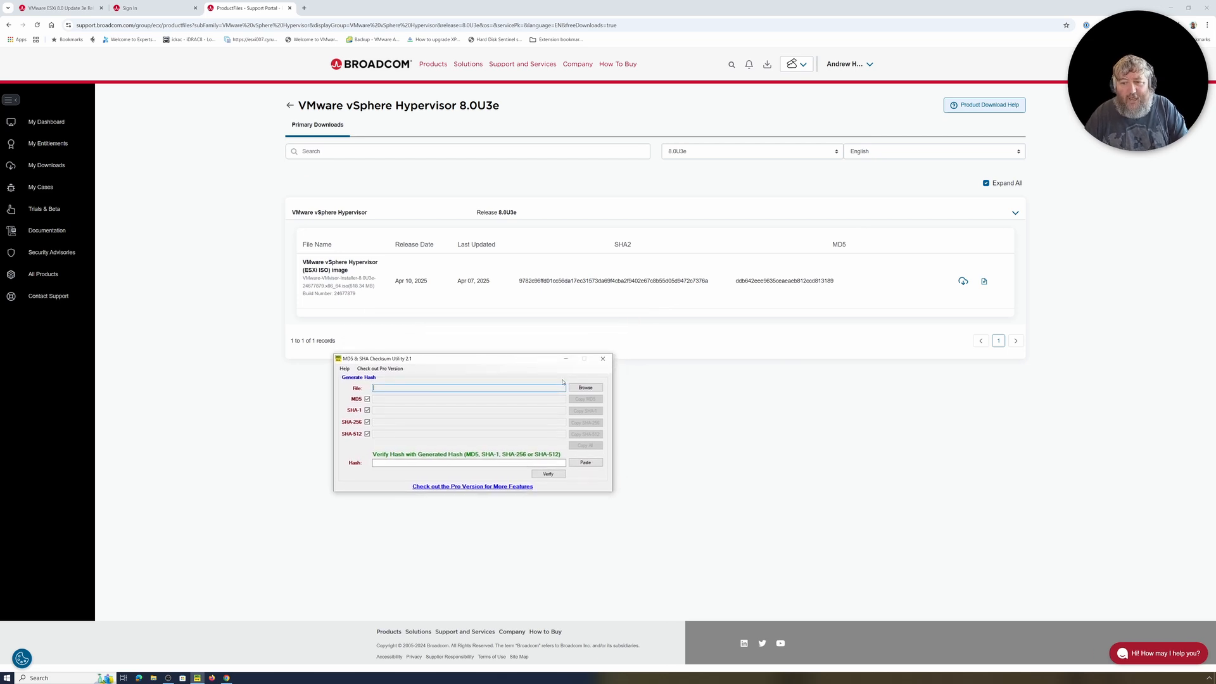
click(585, 387)
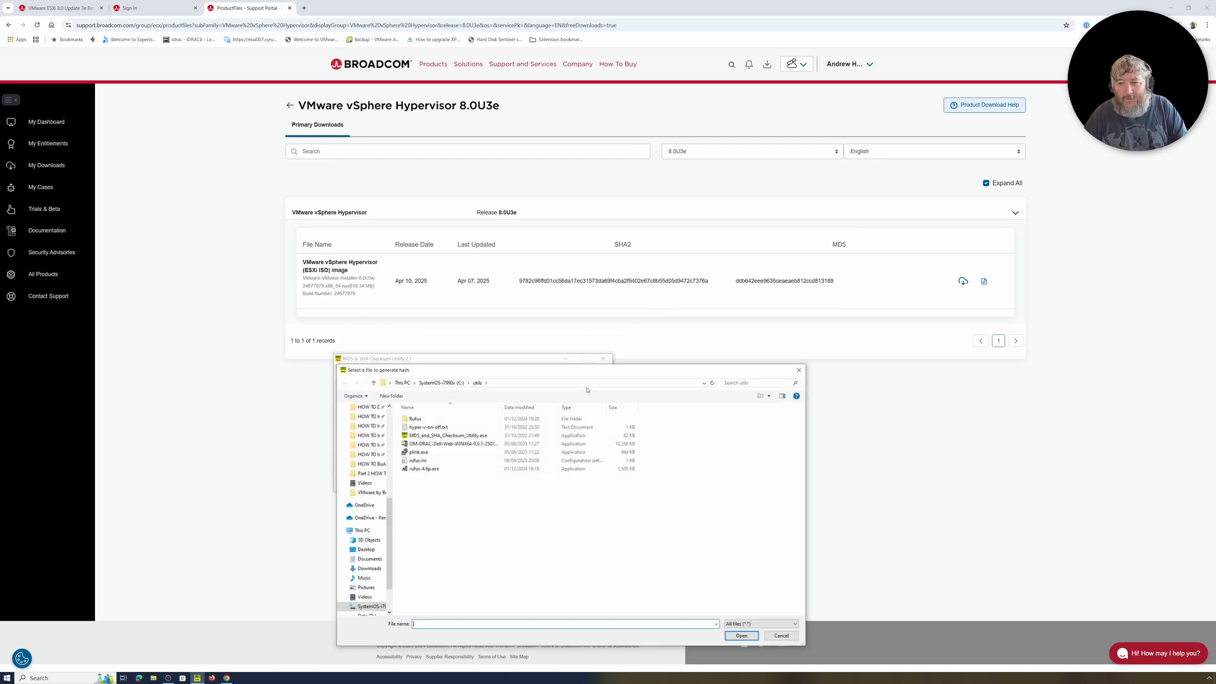
click(373, 569)
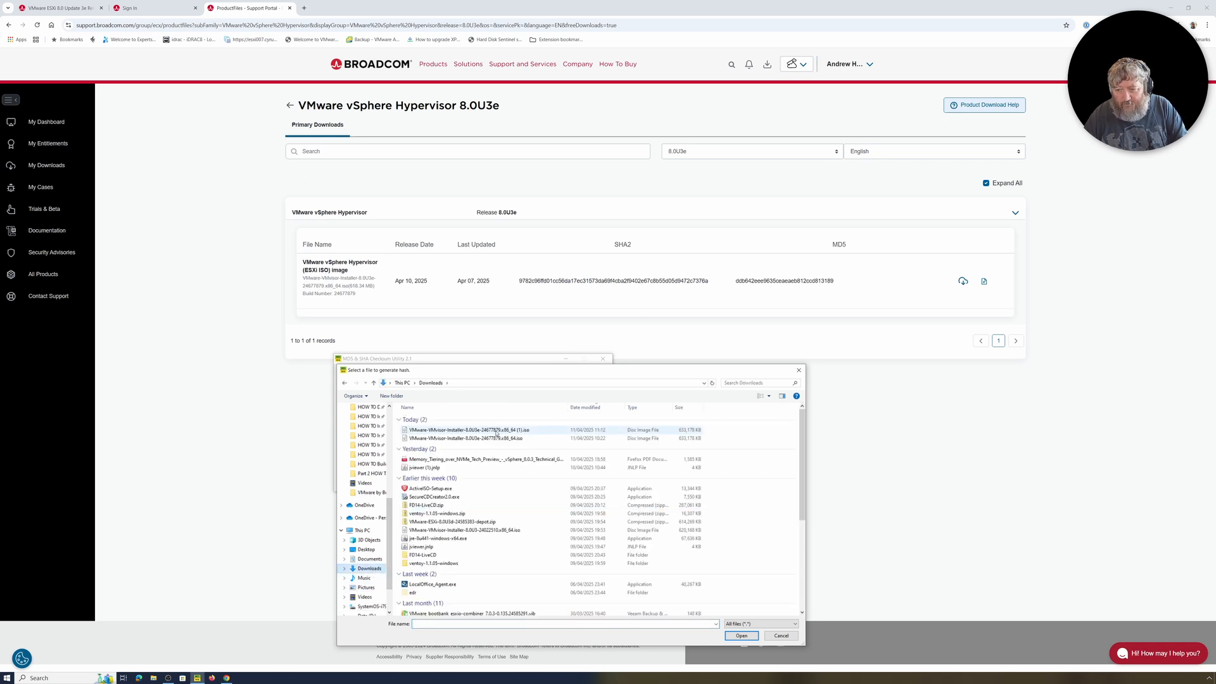
click(496, 431)
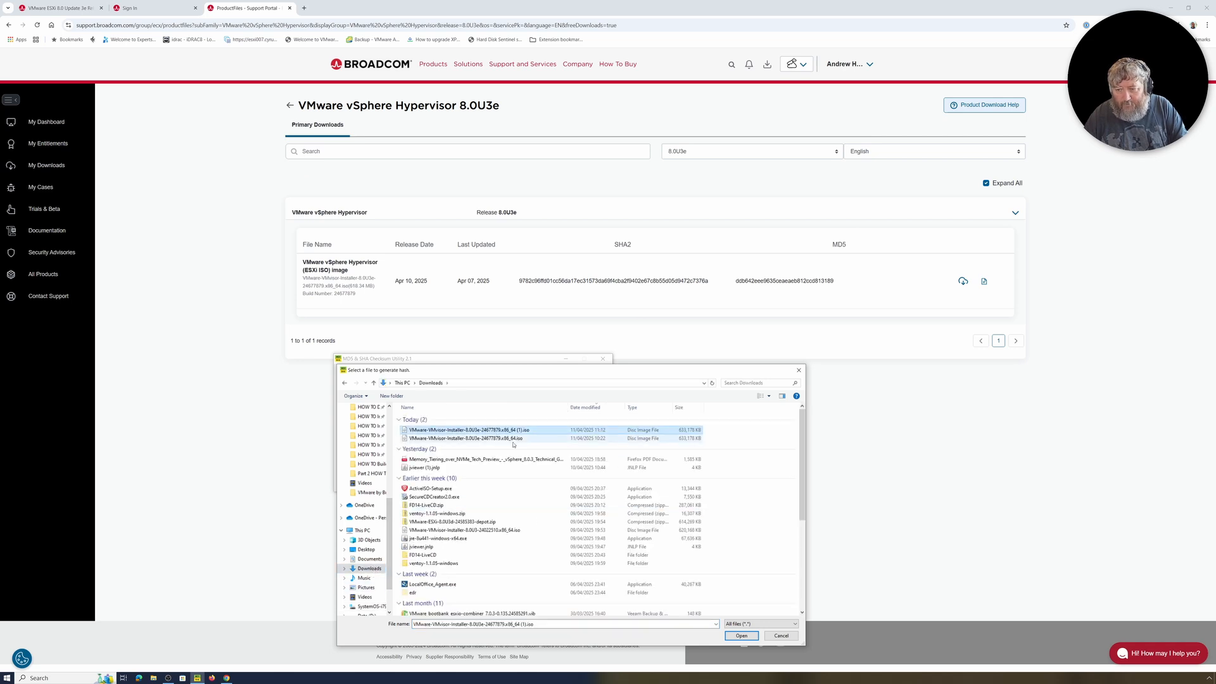
click(740, 636)
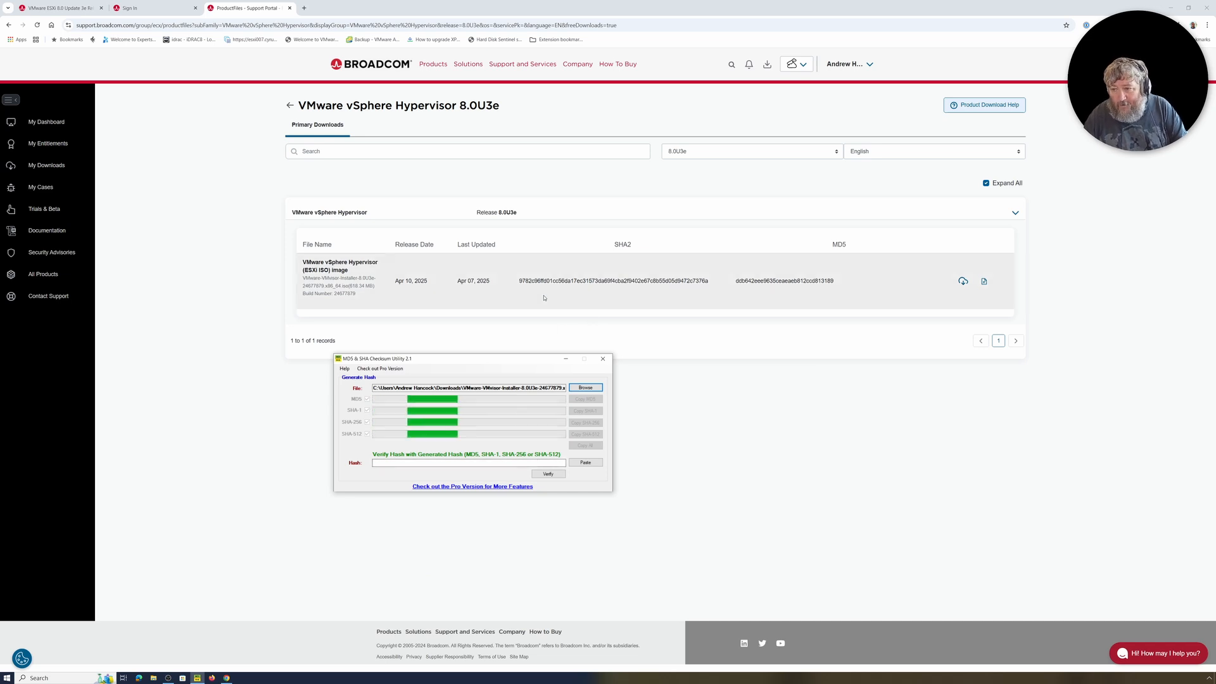
- Copy the published SHA2 hash of the ESXi ISO and verify it against the generated hashes in MD5 & SHA Checksum Utility
drag(519, 280, 709, 285)
right_click(681, 285)
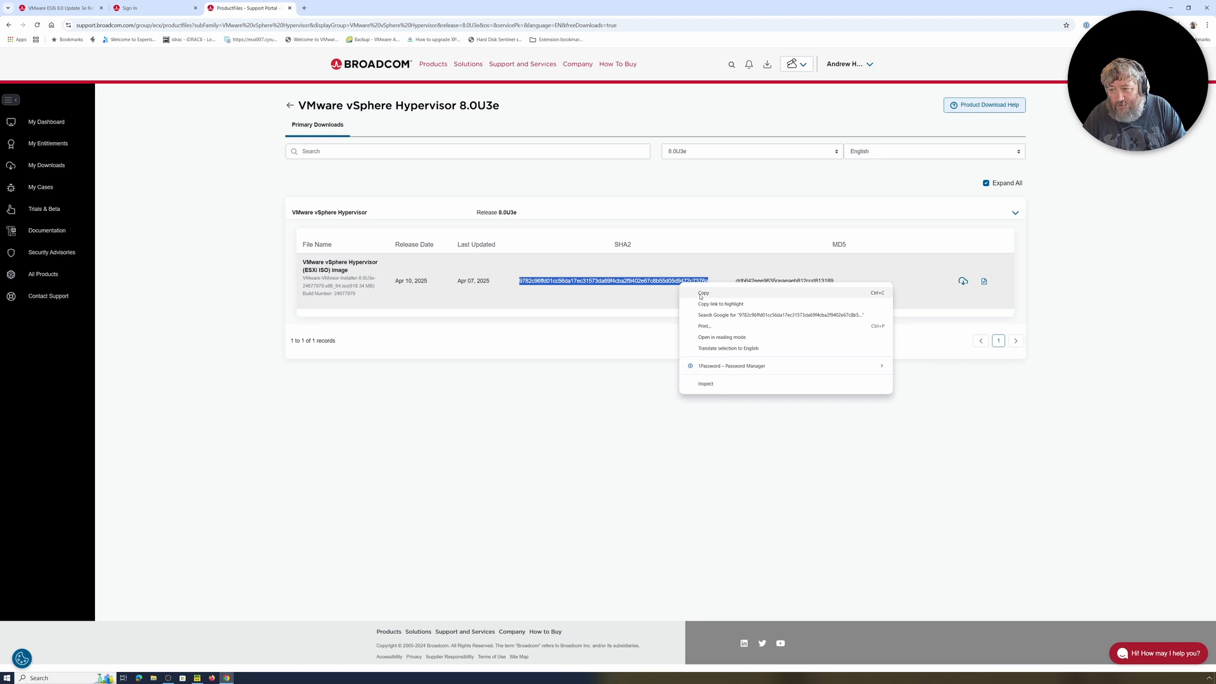
click(701, 296)
click(197, 677)
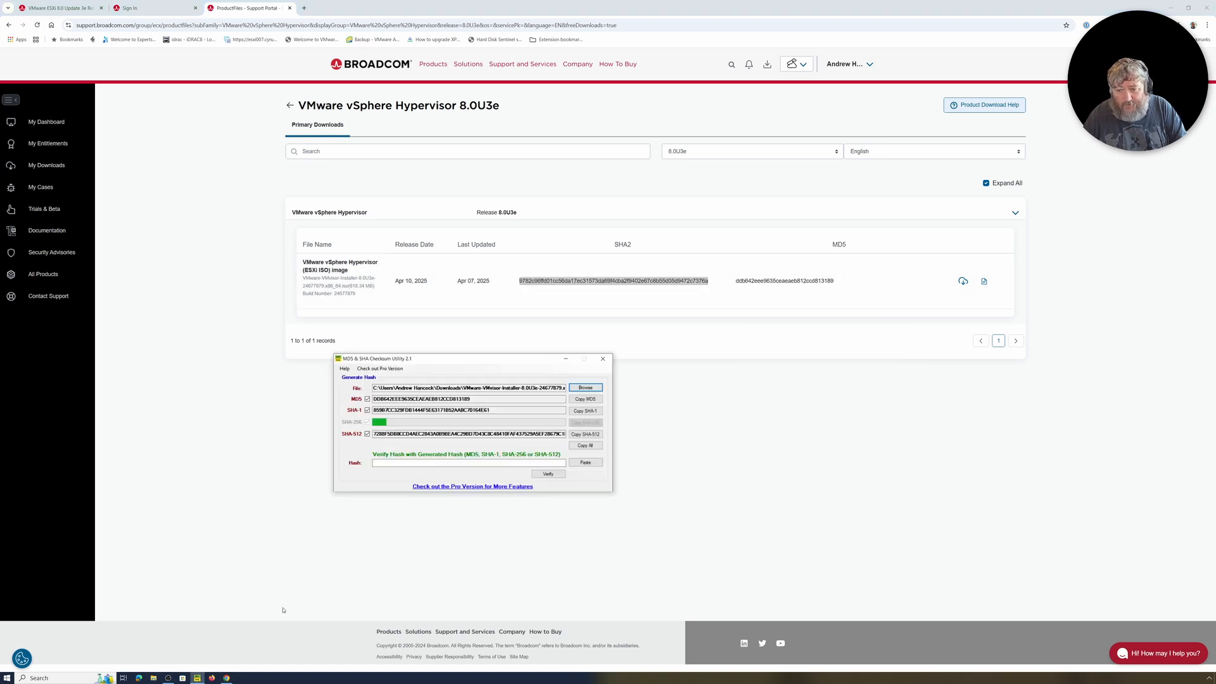
click(492, 464)
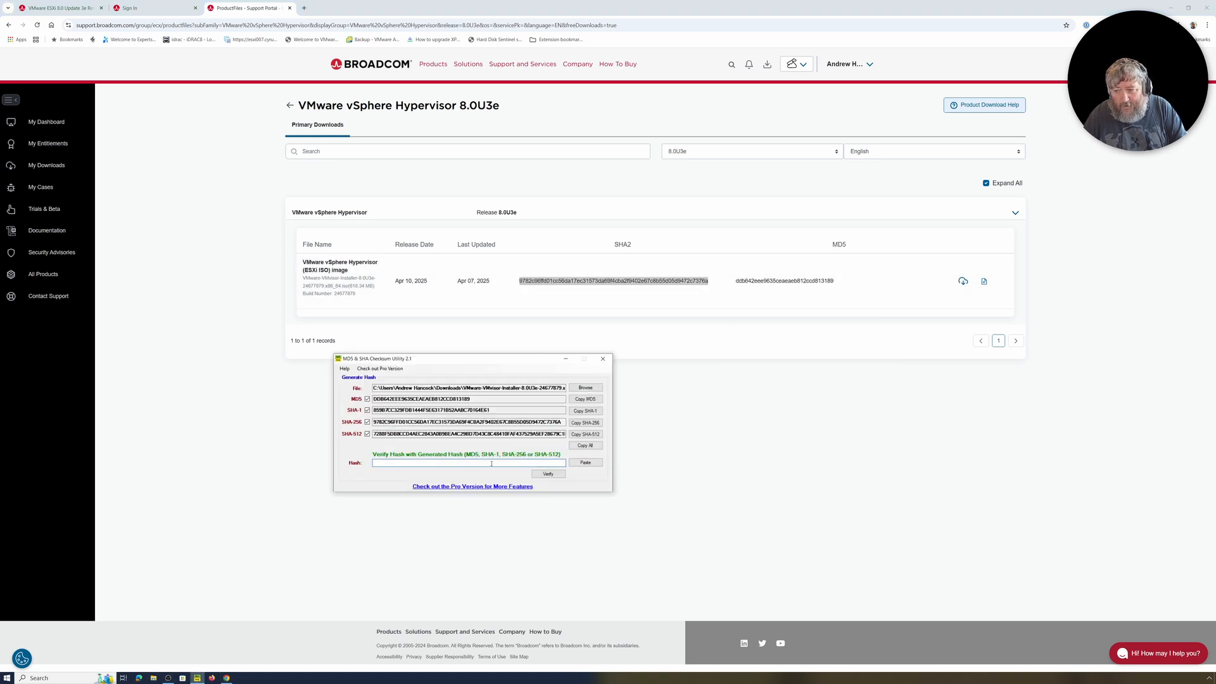
click(585, 462)
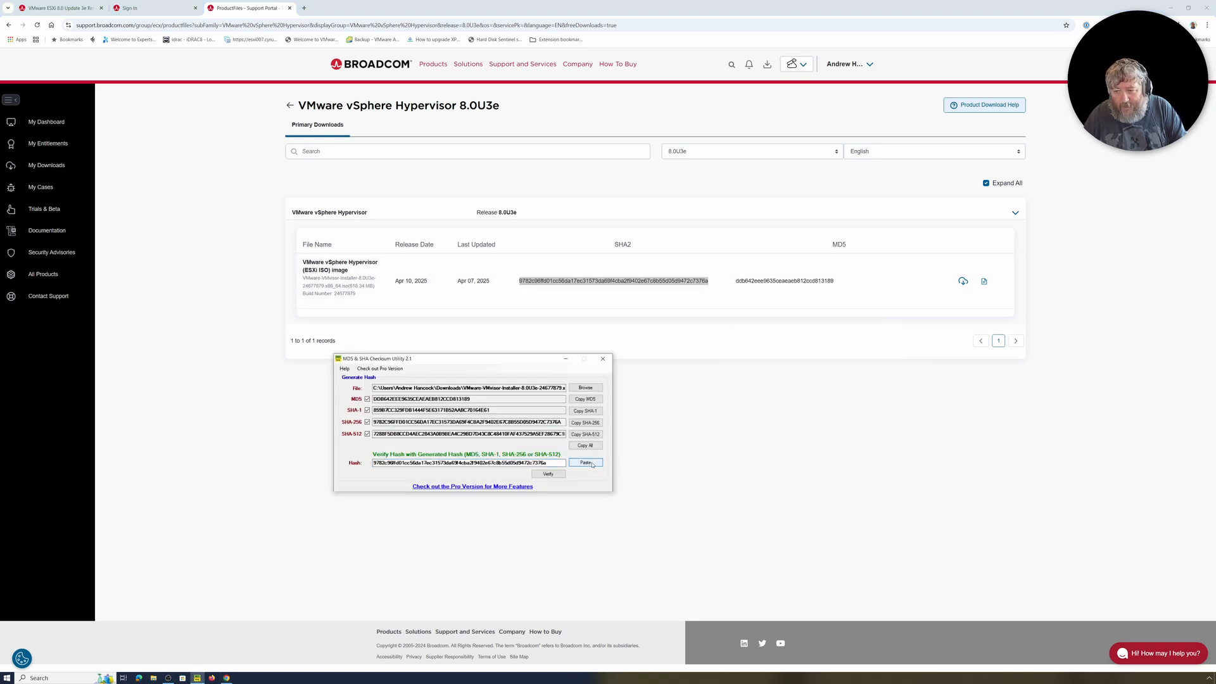
click(548, 474)
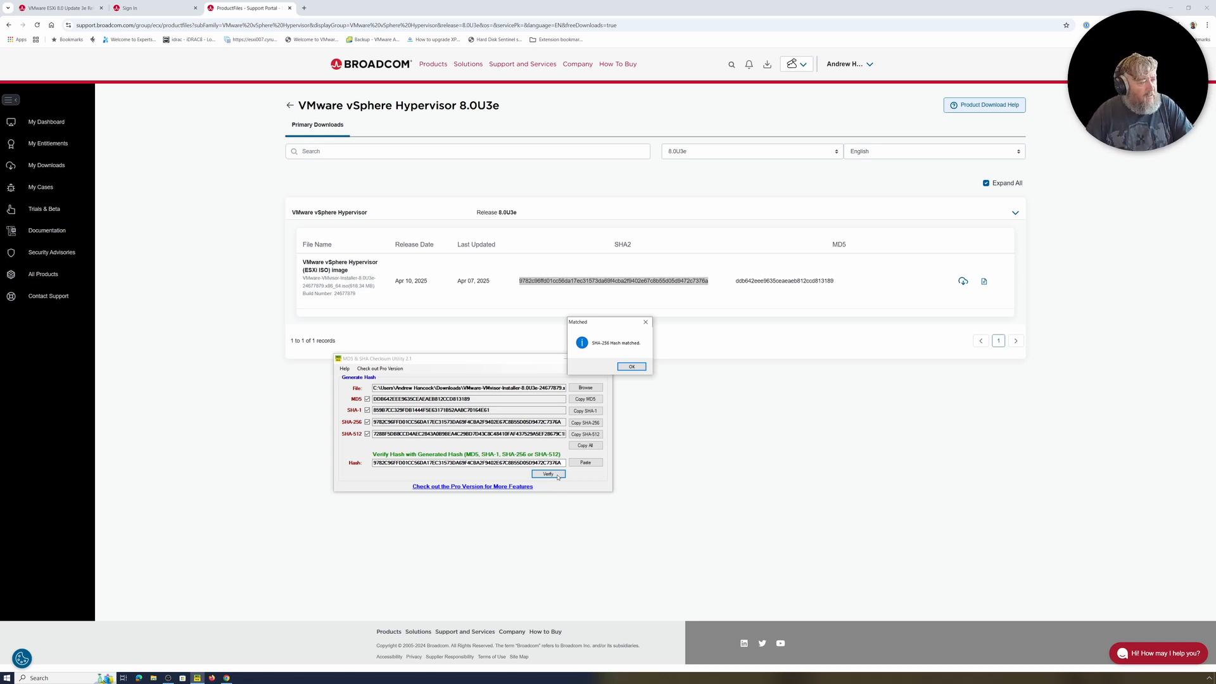
click(631, 367)
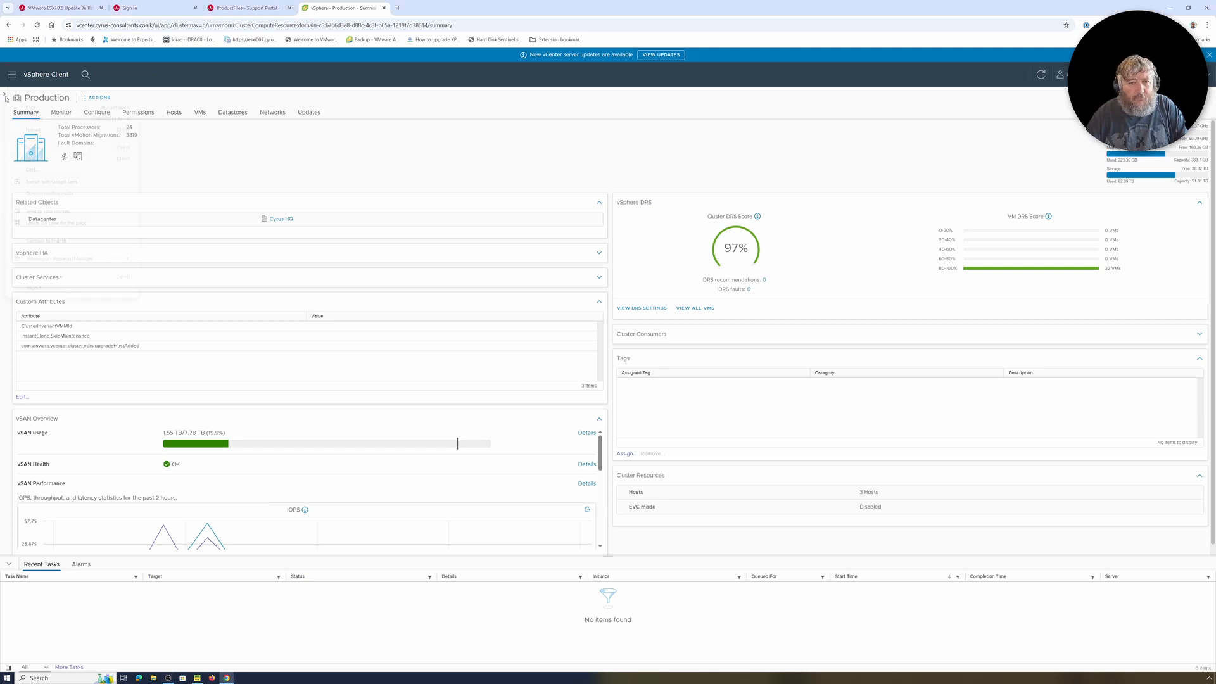
- Start a new virtual machine on the Production cluster in the vSphere Client, using the creation type Create a new virtual machine
right_click(5, 100)
click(224, 150)
click(101, 98)
click(120, 135)
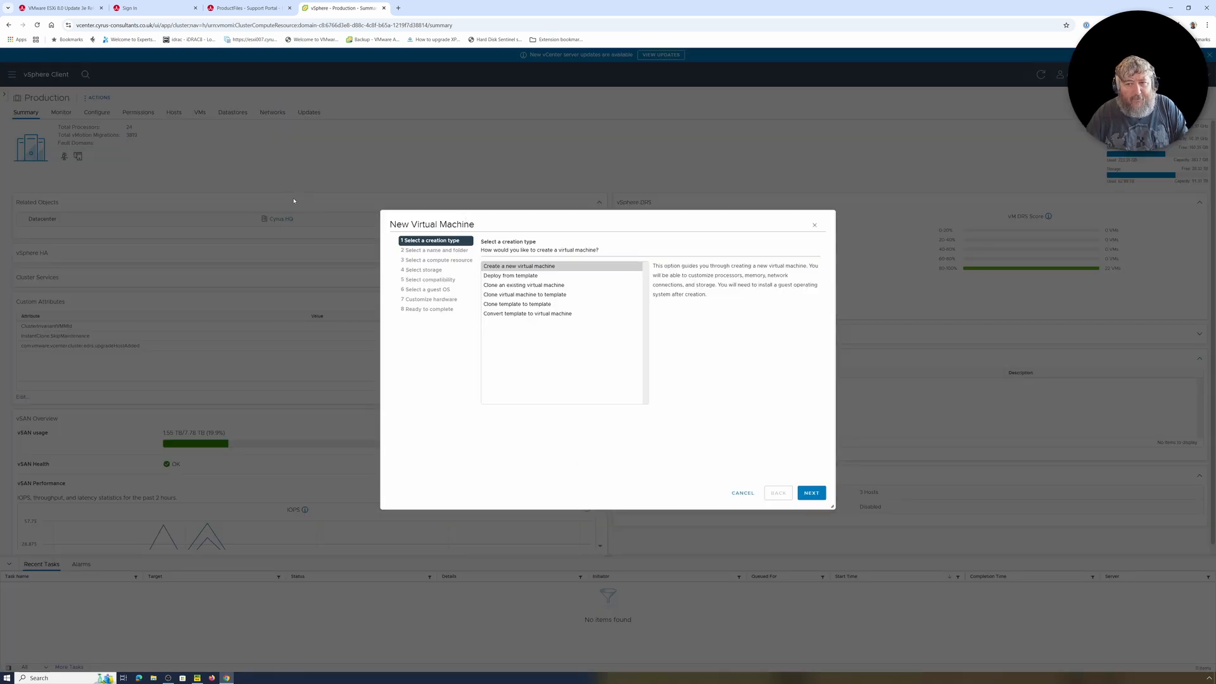
drag(537, 222, 470, 206)
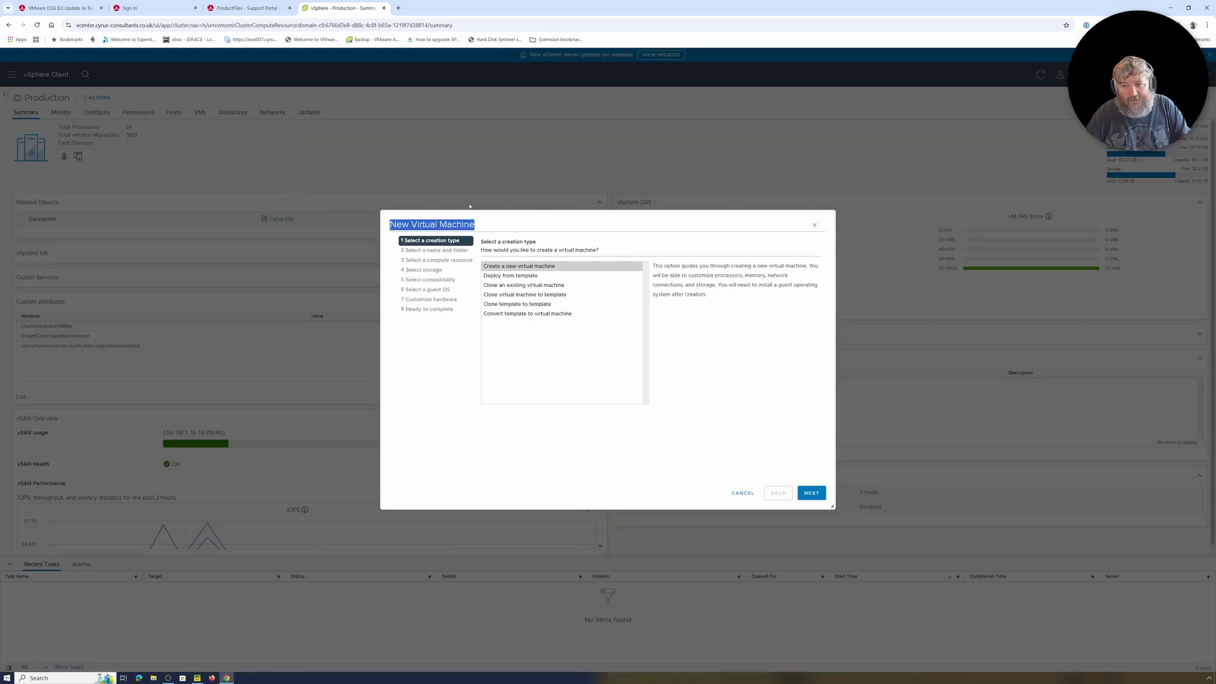
click(813, 494)
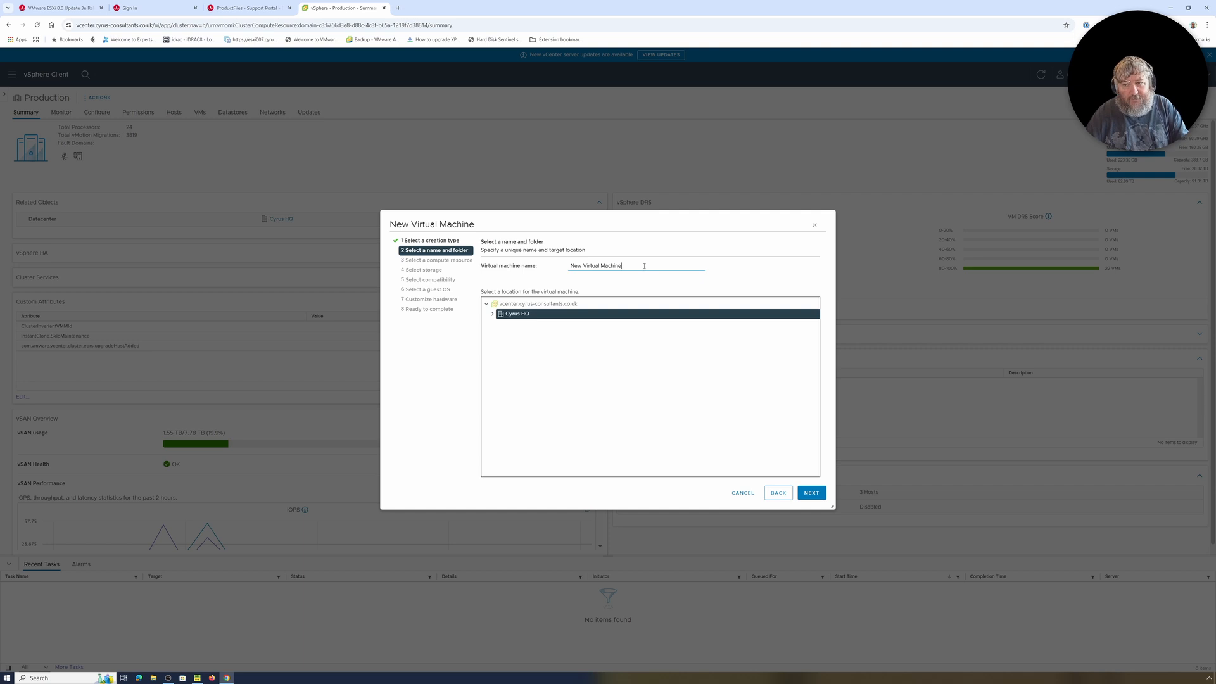
- Name the virtual machine vESXi 8.0.3e in Cyrus HQ and accept the Production cluster as its compute resource
drag(644, 266, 552, 272)
text(vESXi 8.0.3e l)
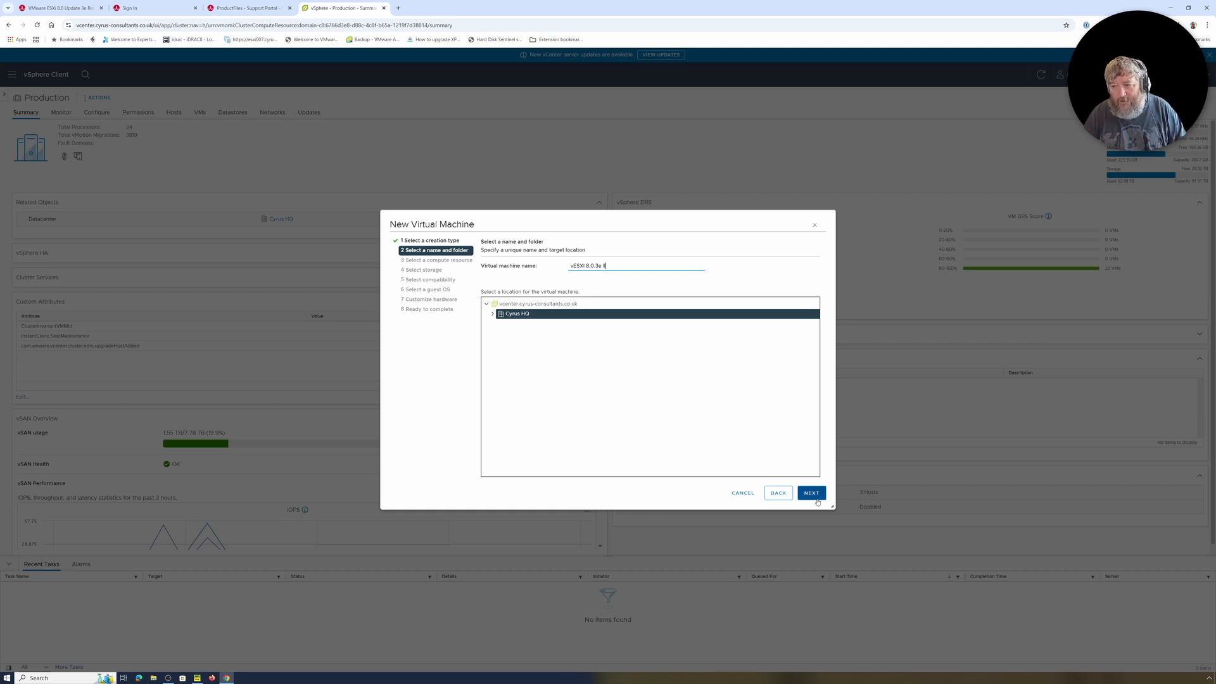
click(818, 496)
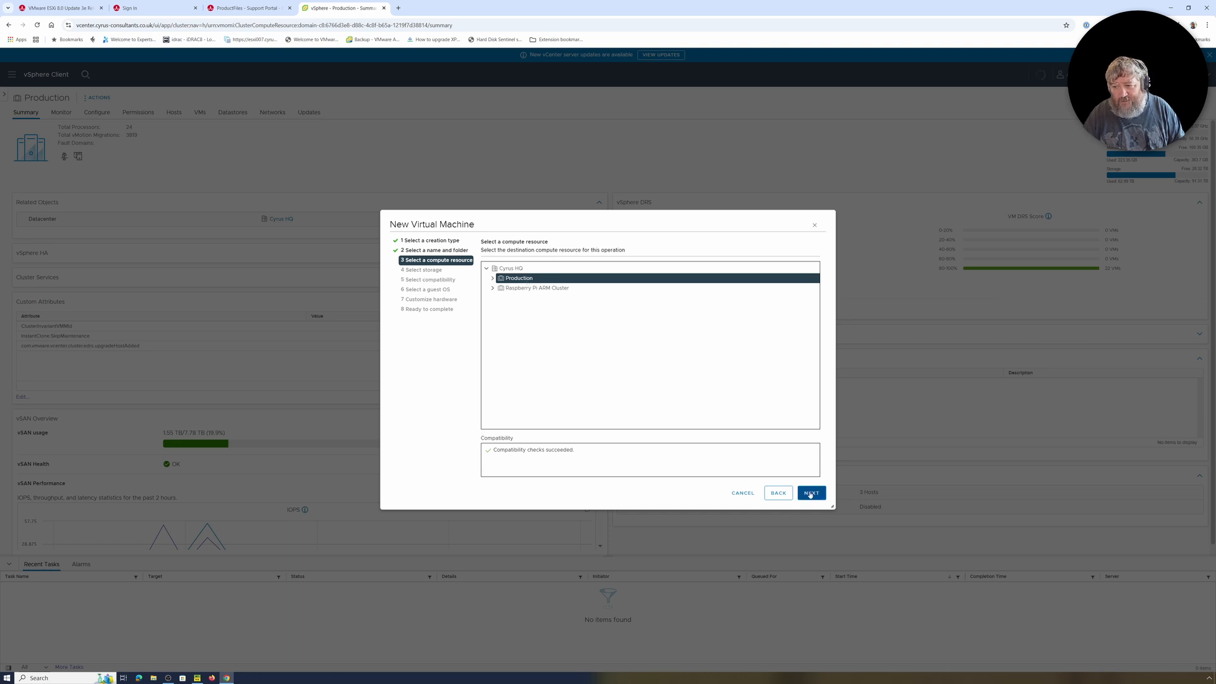
click(809, 492)
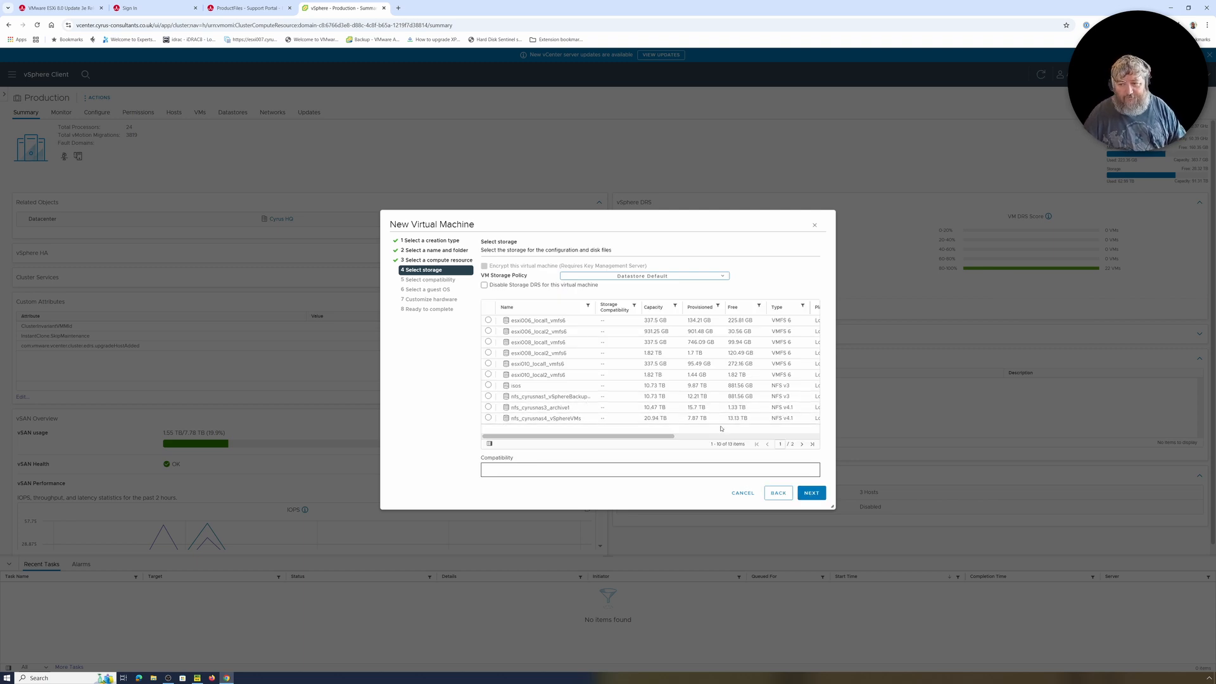
- Select vsanDatastore as the virtual machine's storage and accept compatibility with ESXi 7.0 U2 and later
click(803, 445)
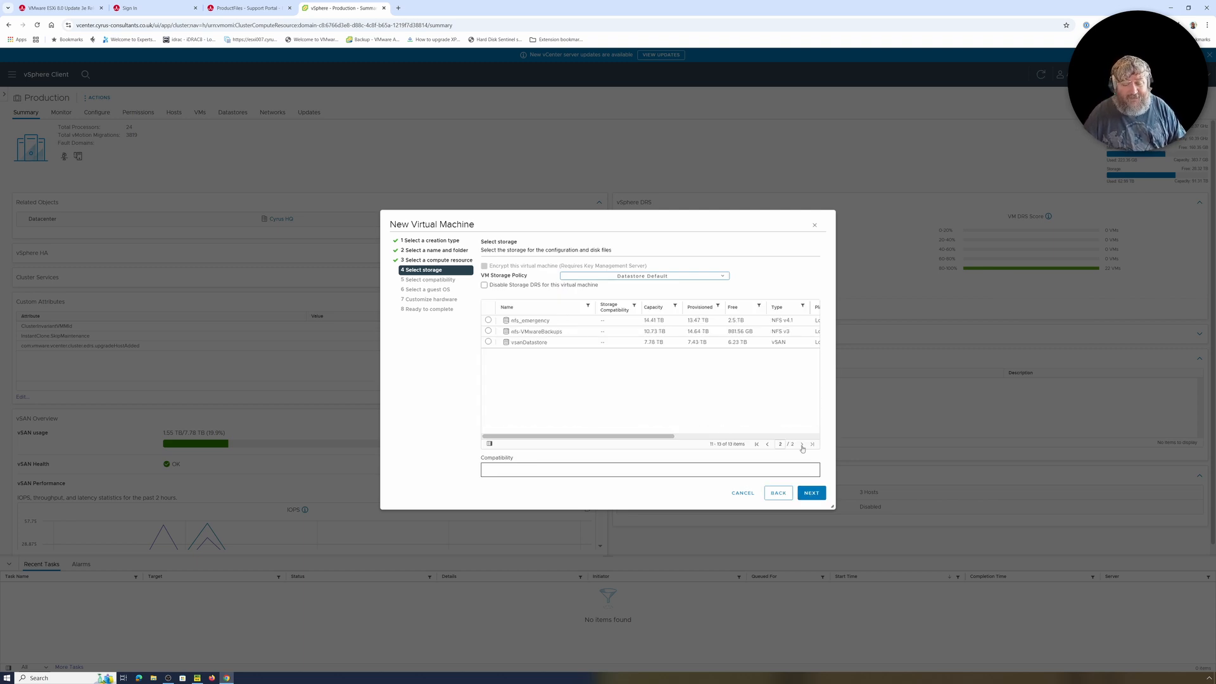
click(488, 342)
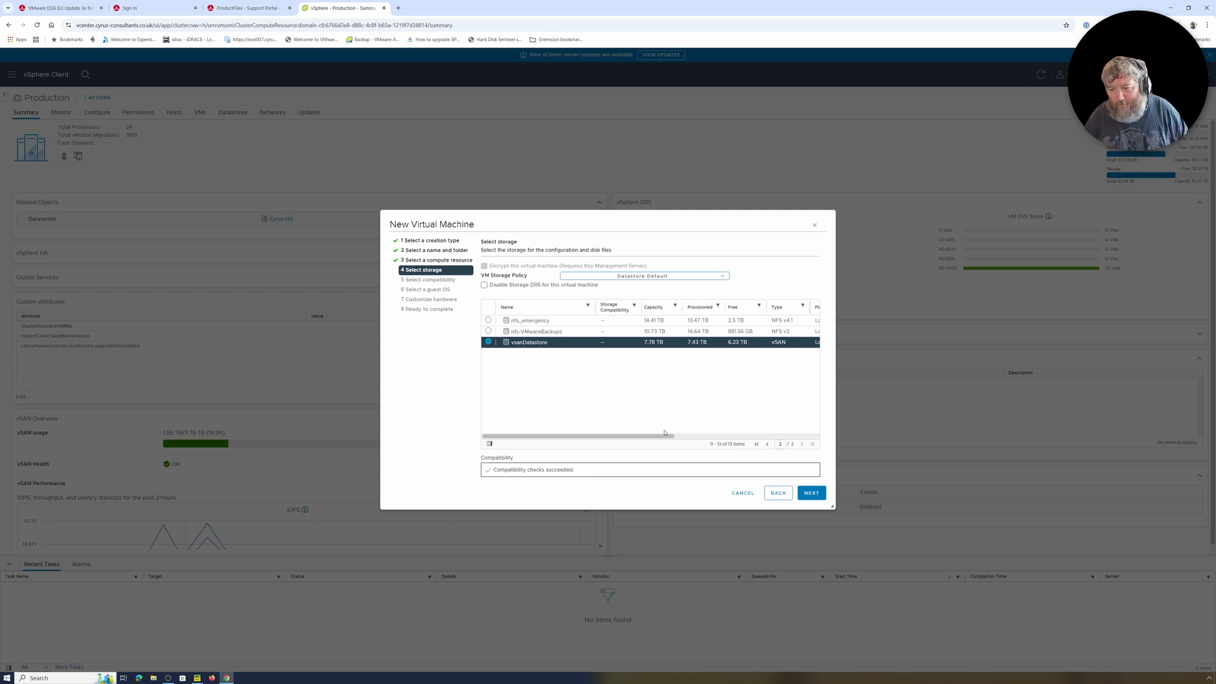
click(814, 497)
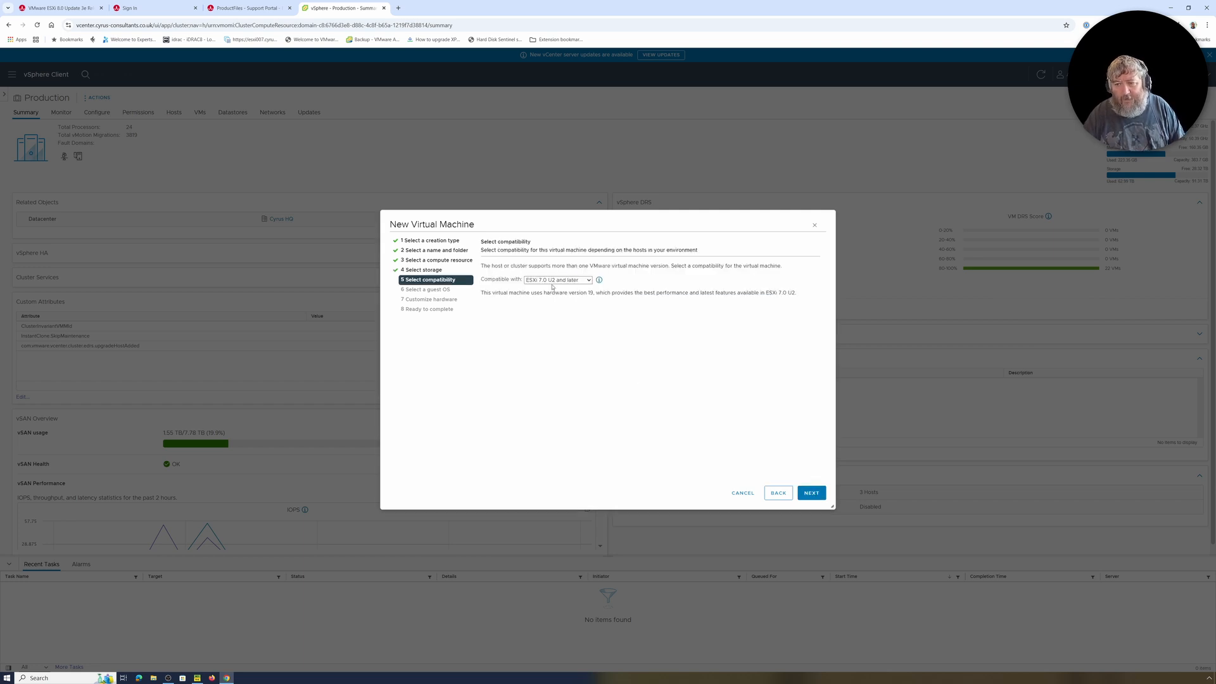
click(812, 492)
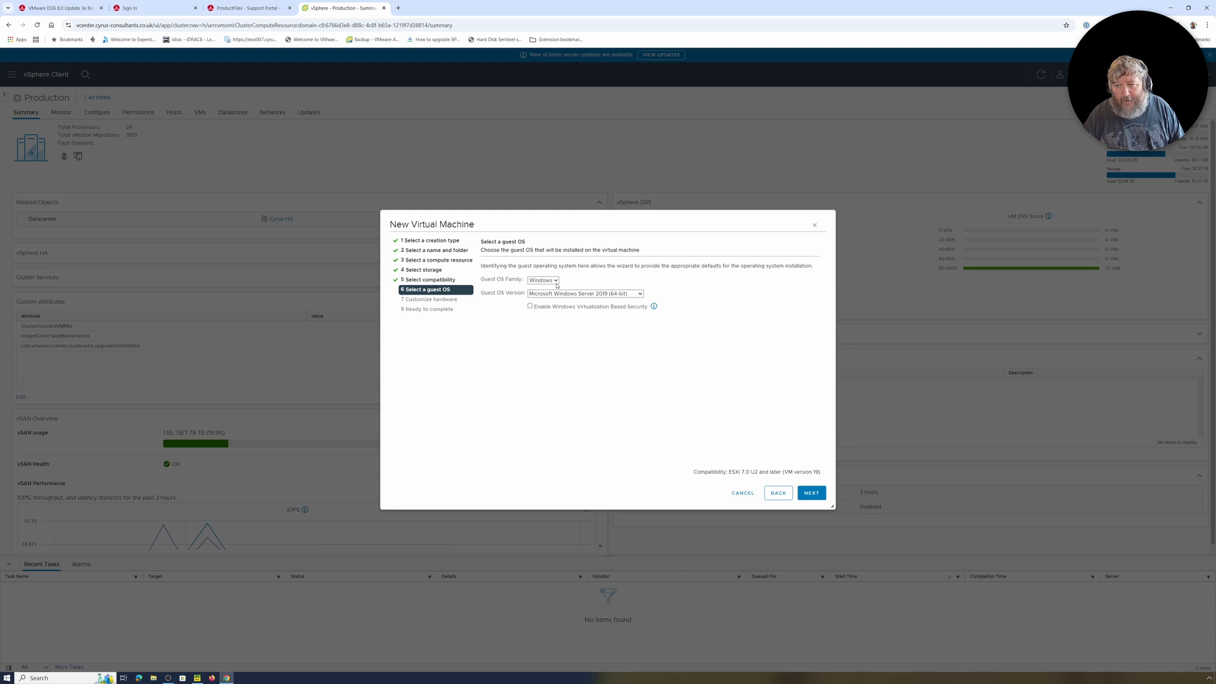
- Set the guest OS family to Other and the version to VMware ESXi 7.0 or later, and continue to hardware customization
click(557, 281)
click(541, 309)
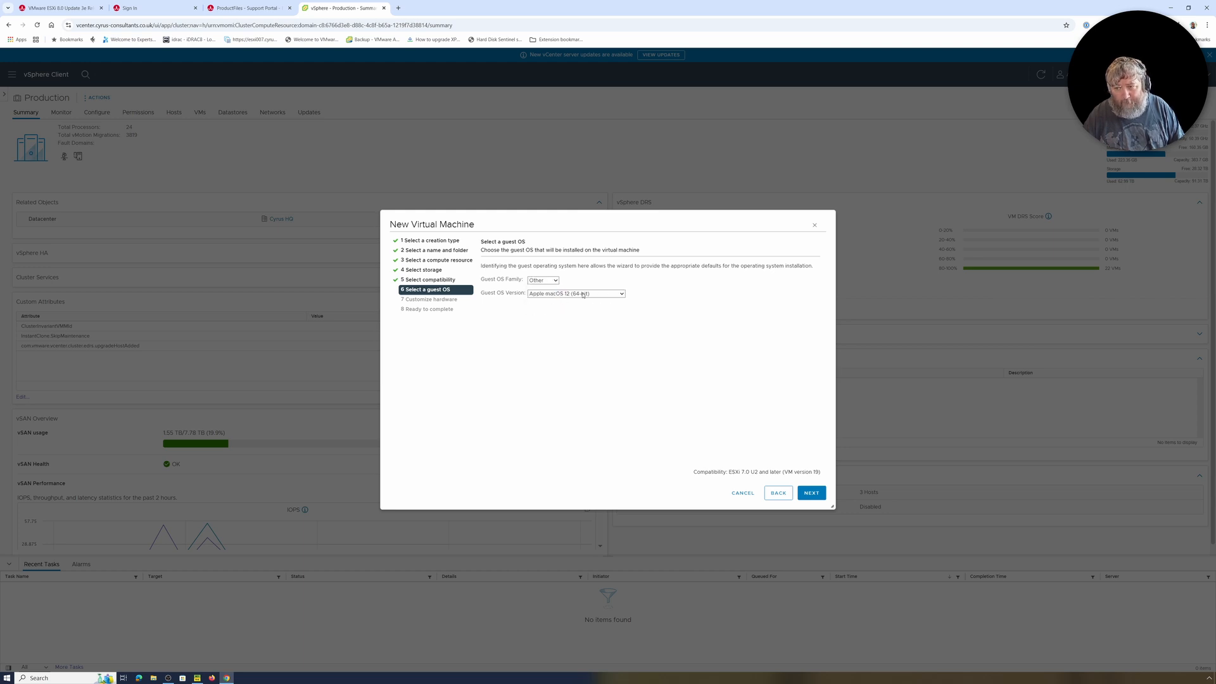
click(583, 293)
scroll(583, 365, down, 5)
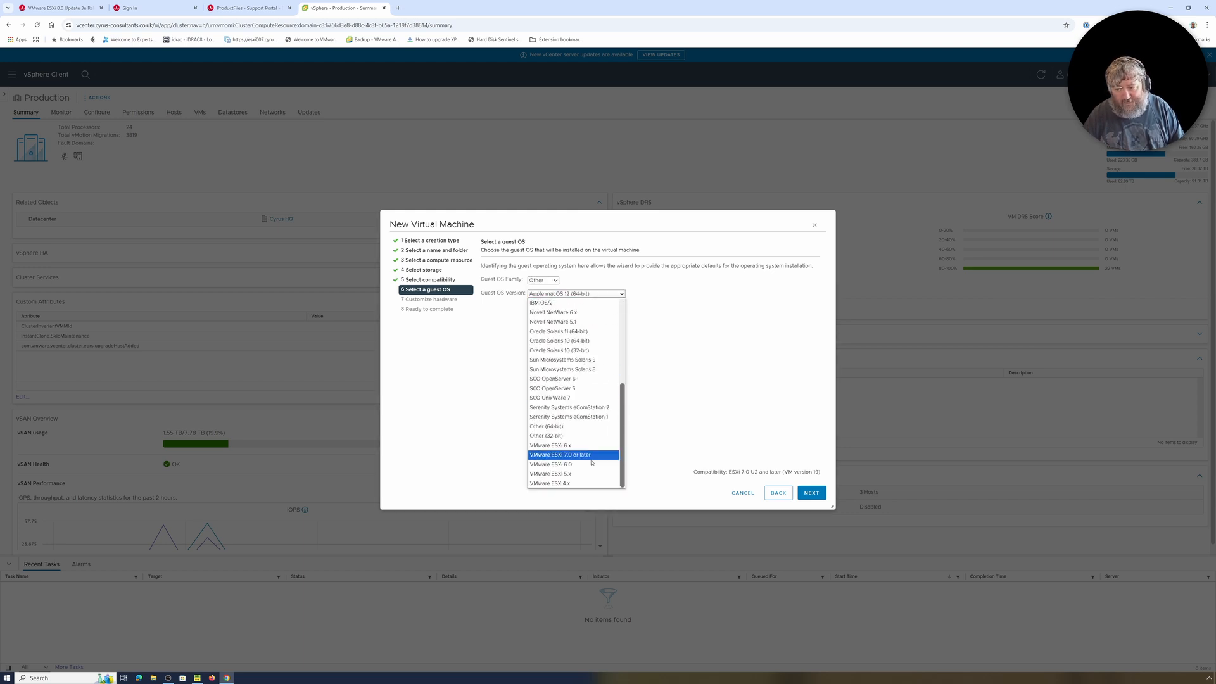
click(560, 454)
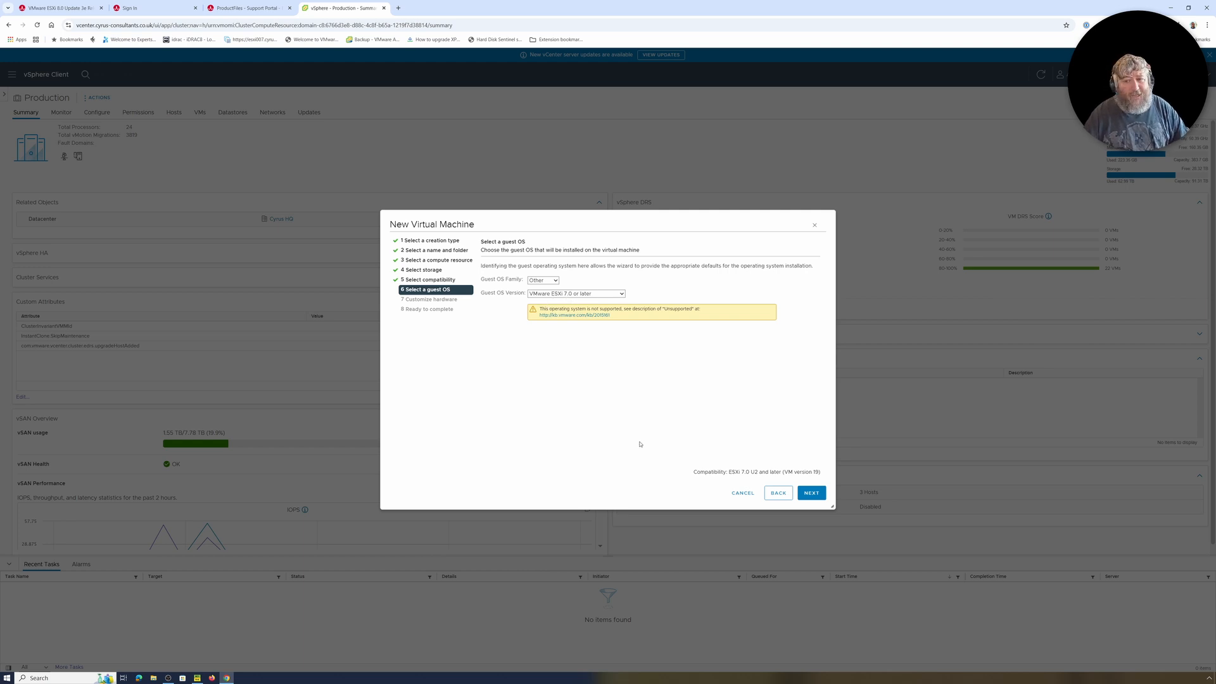
click(811, 495)
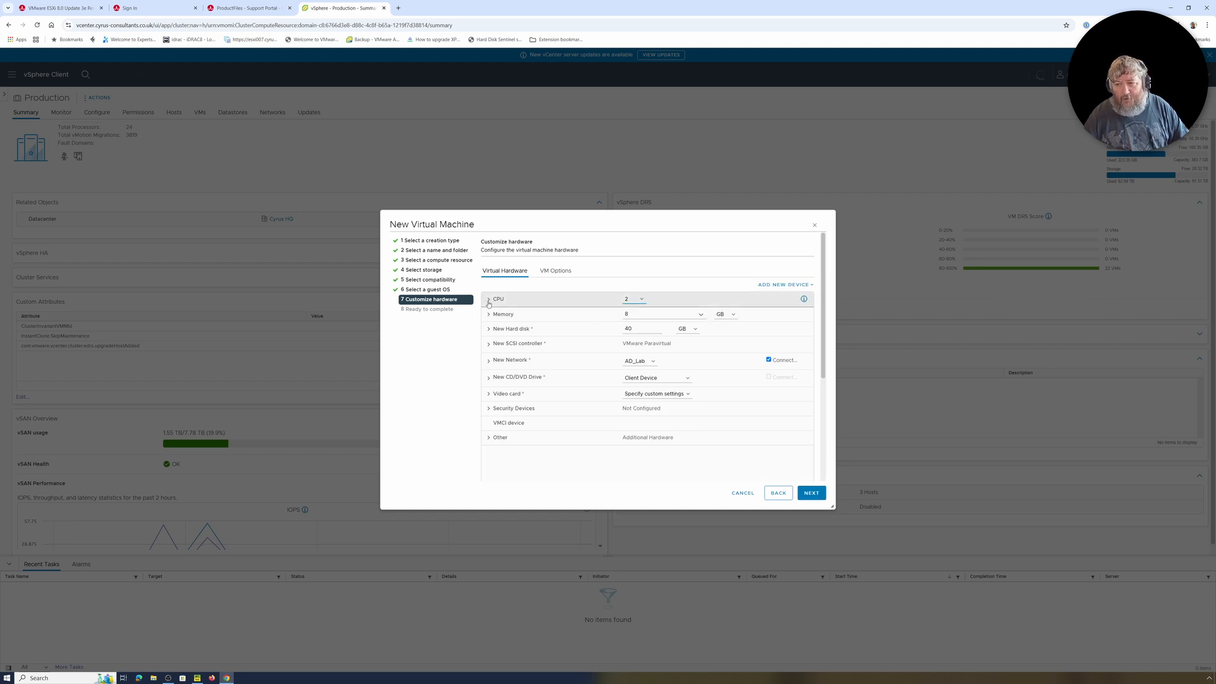
- Expand the CPU settings and connect the virtual machine's new network adapter to VM Network
click(538, 300)
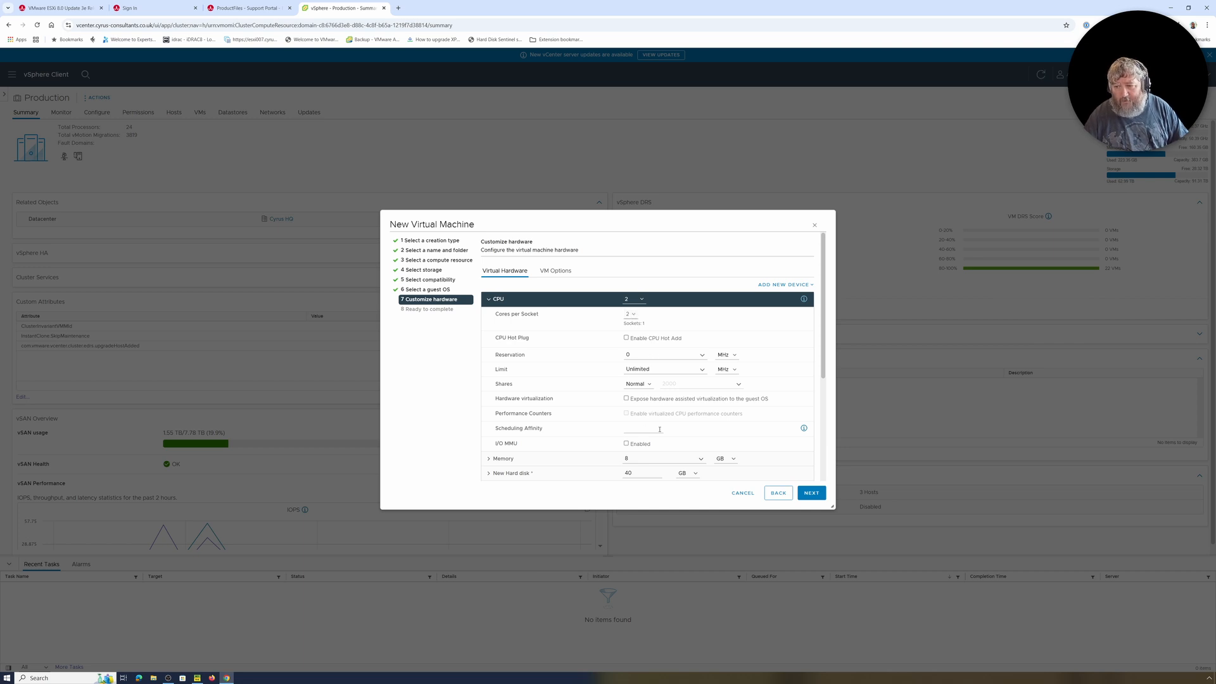
scroll(659, 428, down, 2)
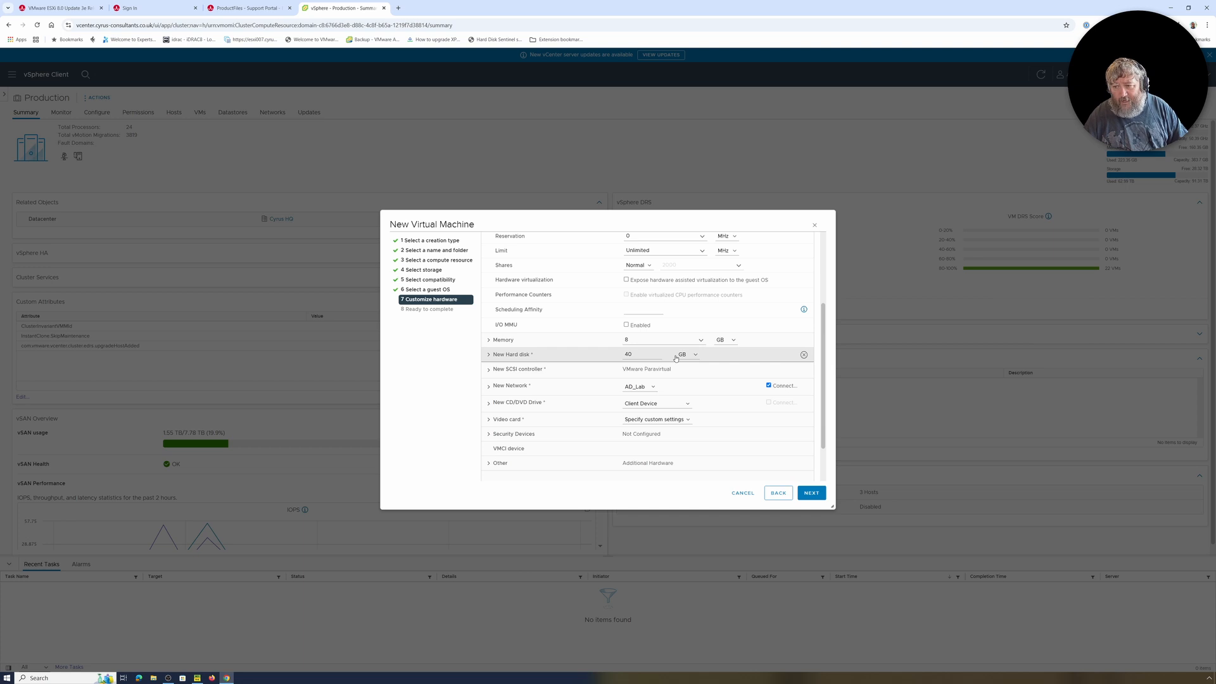
click(644, 406)
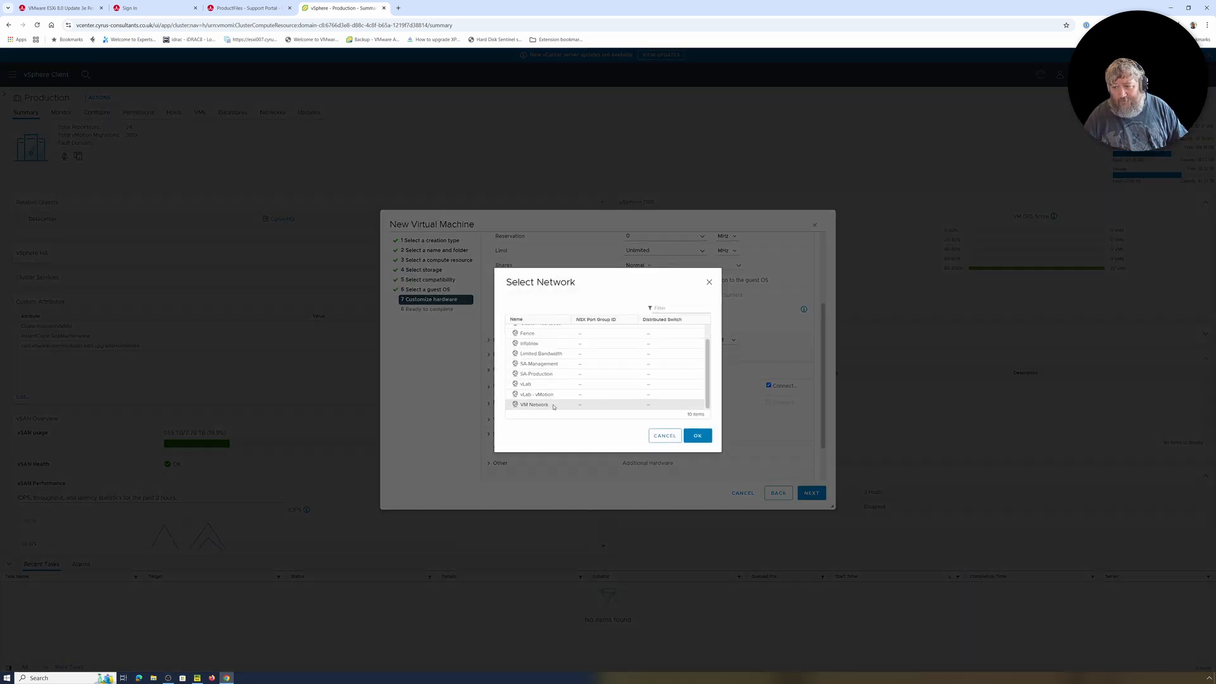
click(553, 406)
click(698, 435)
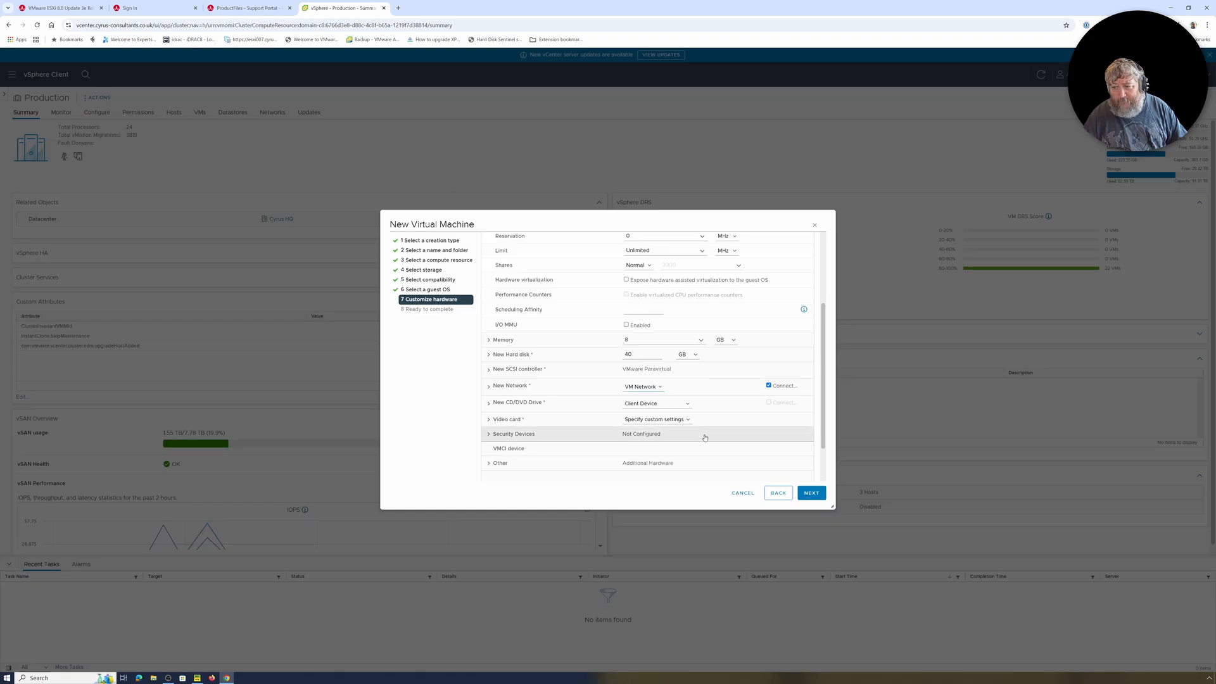
- Set the new CD/DVD drive to a datastore ISO file and open the VMware folder on the isos datastore
scroll(672, 443, down, 1)
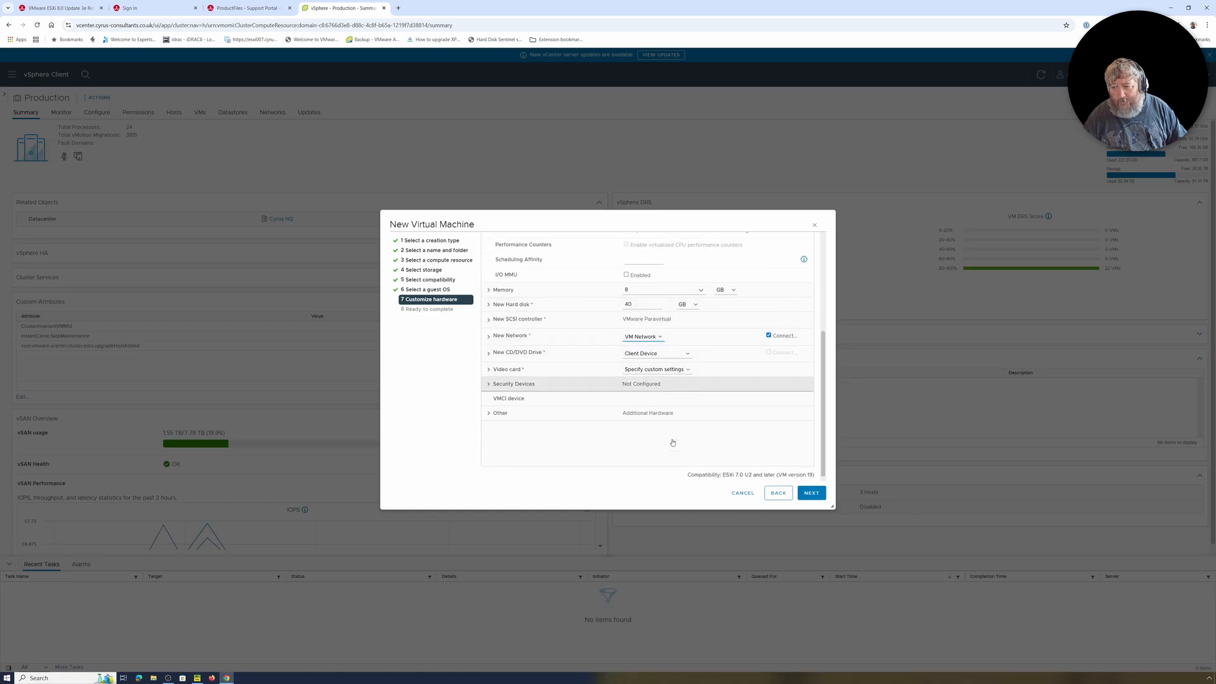
click(666, 356)
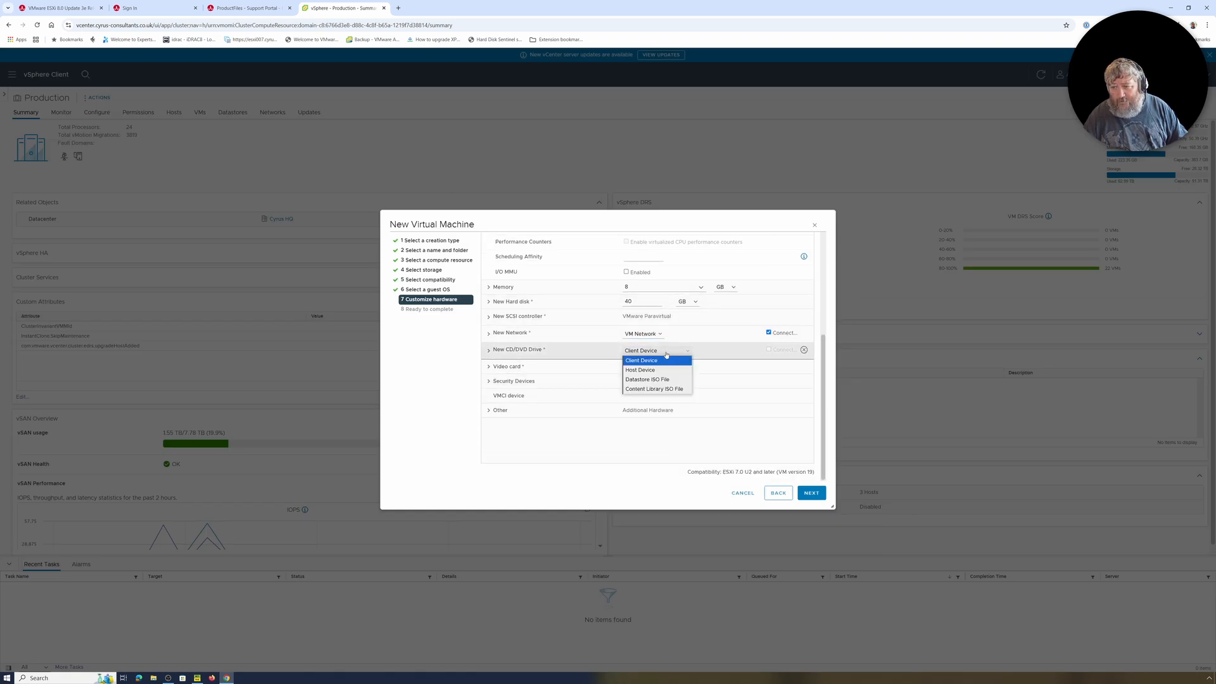
click(646, 379)
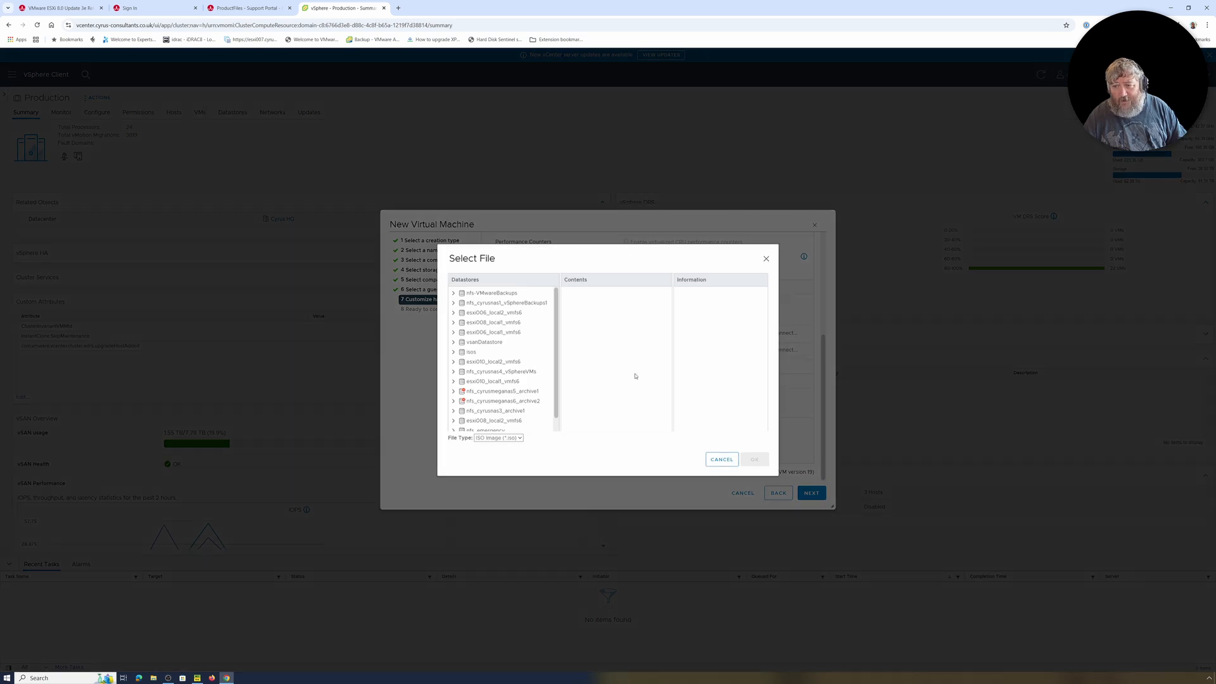
click(472, 353)
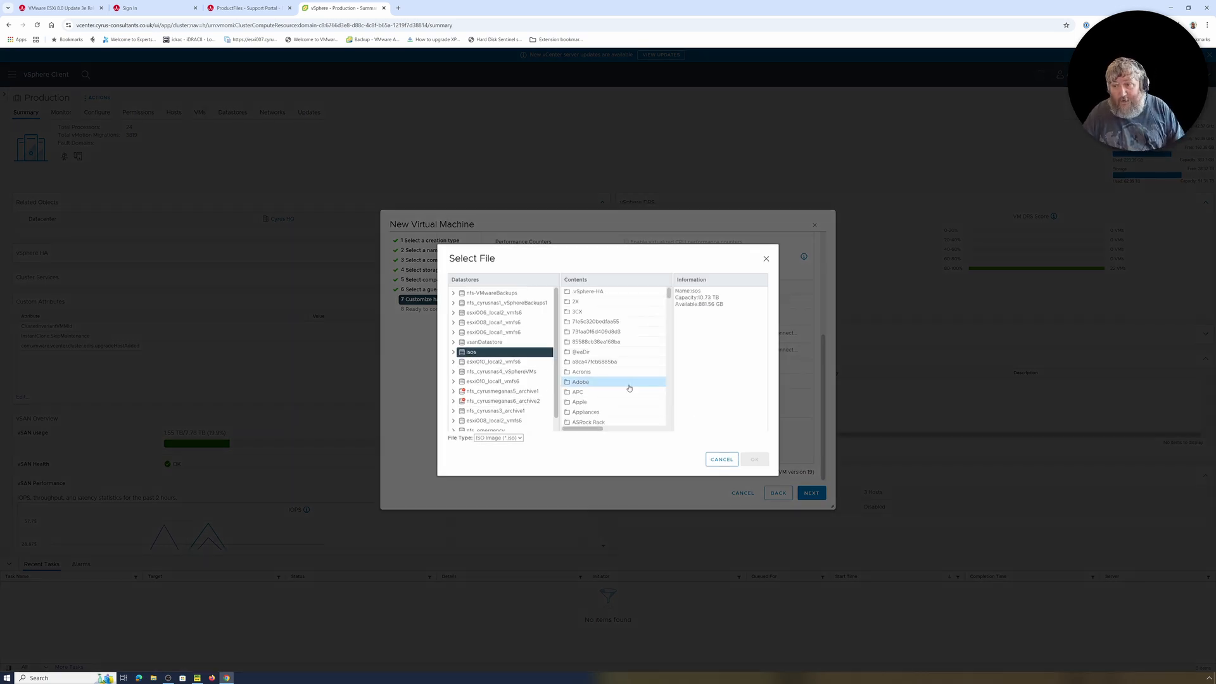
scroll(629, 387, down, 10)
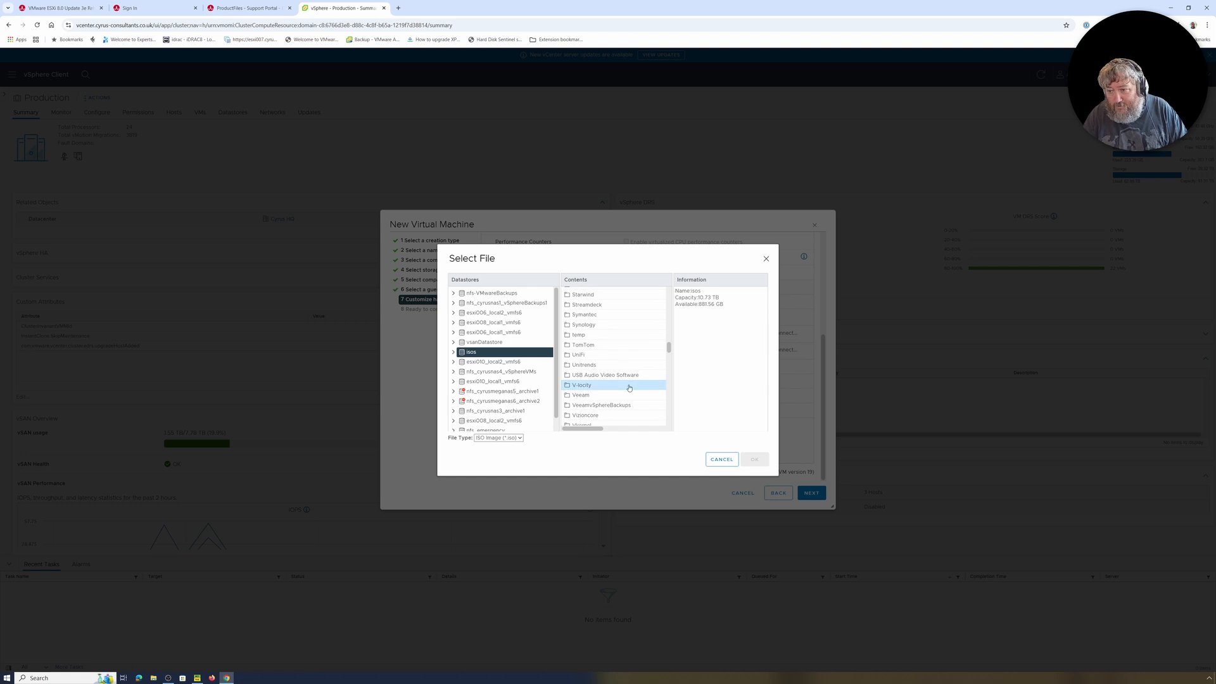
scroll(629, 388, down, 3)
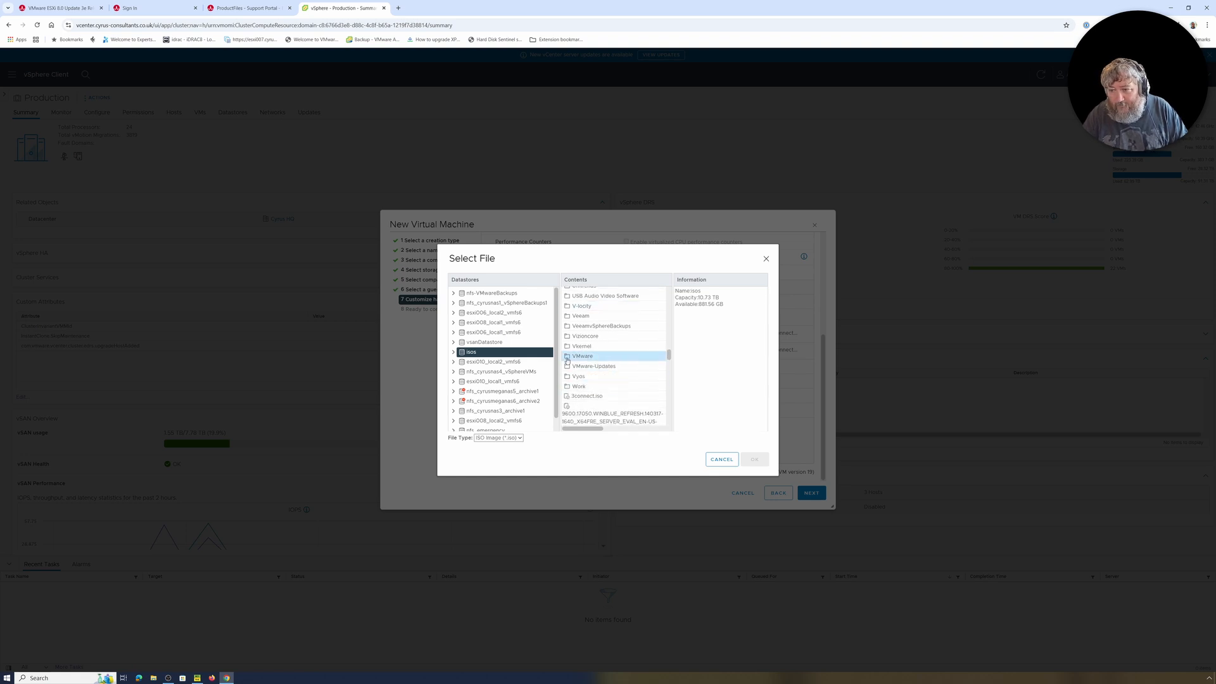
double_click(567, 360)
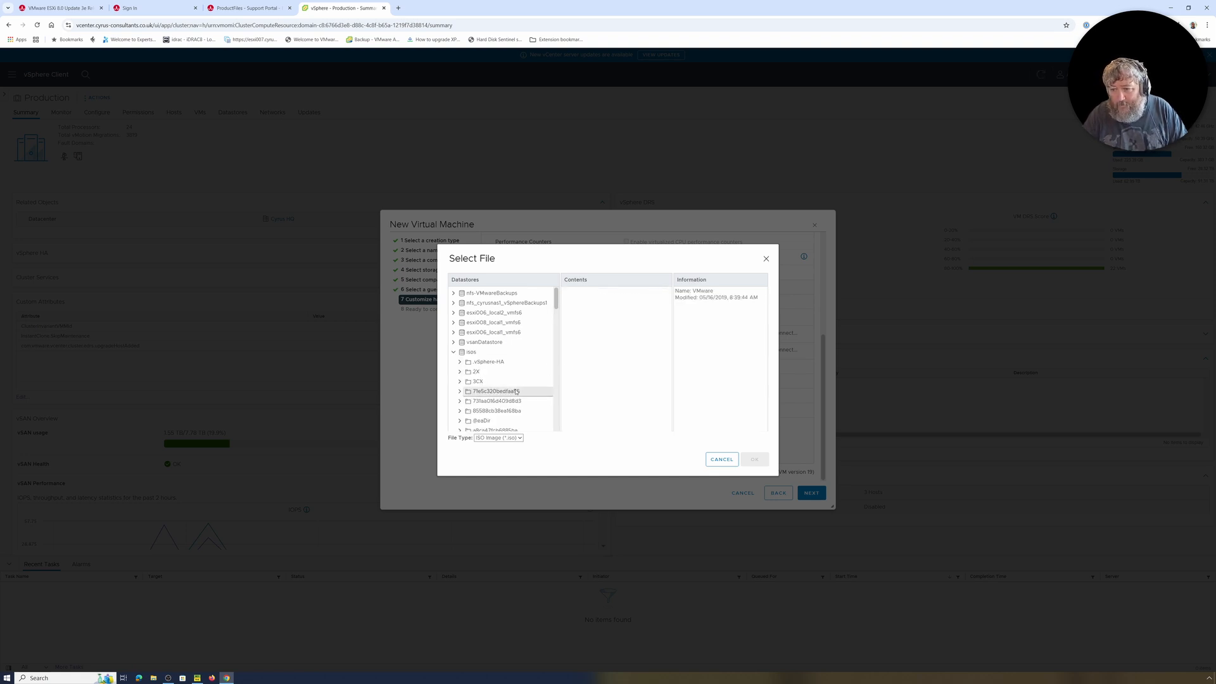
- Mount VMware-VMvisor-Installer-8.0U3e-24677879.x86_64.iso from the vSphere 8 folder in the CD/DVD drive
scroll(595, 405, down, 5)
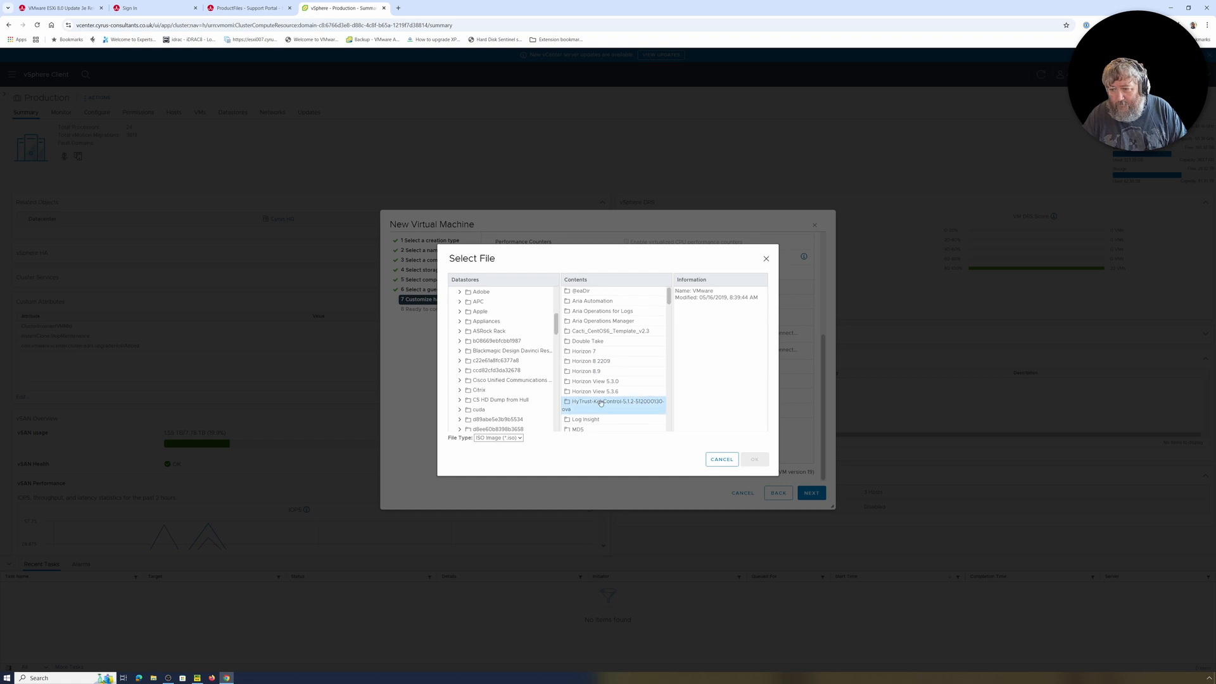
scroll(602, 416, down, 6)
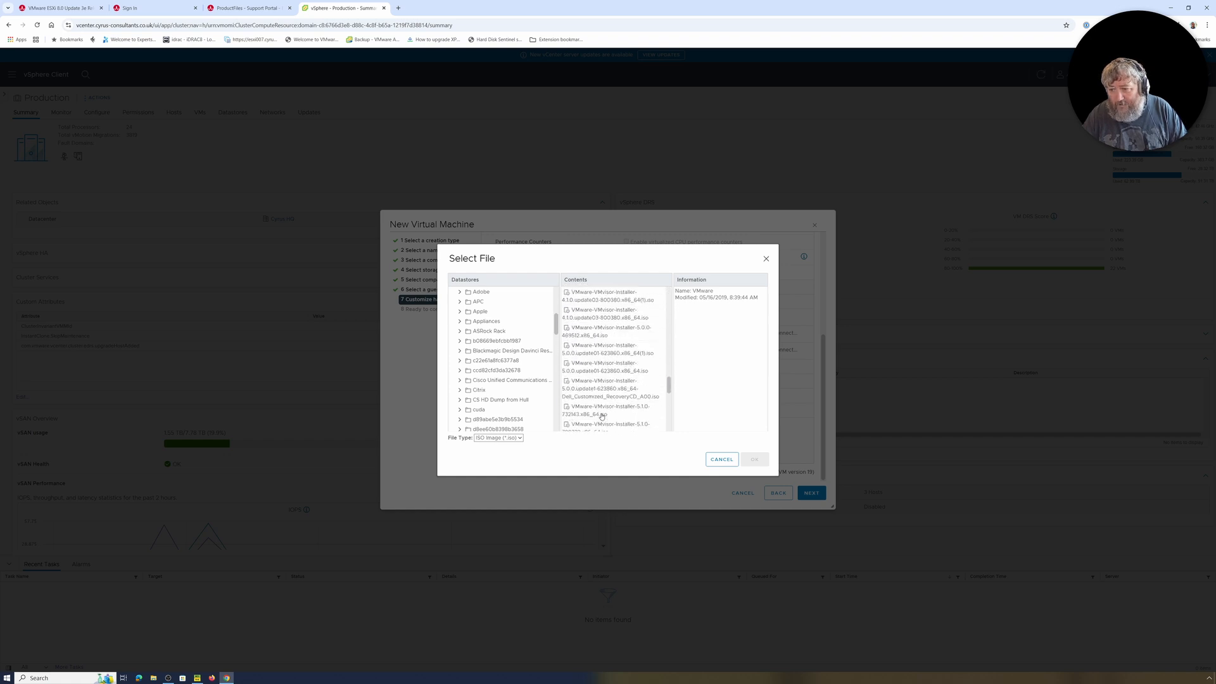
scroll(517, 399, down, 3)
scroll(518, 399, down, 2)
scroll(614, 409, down, 6)
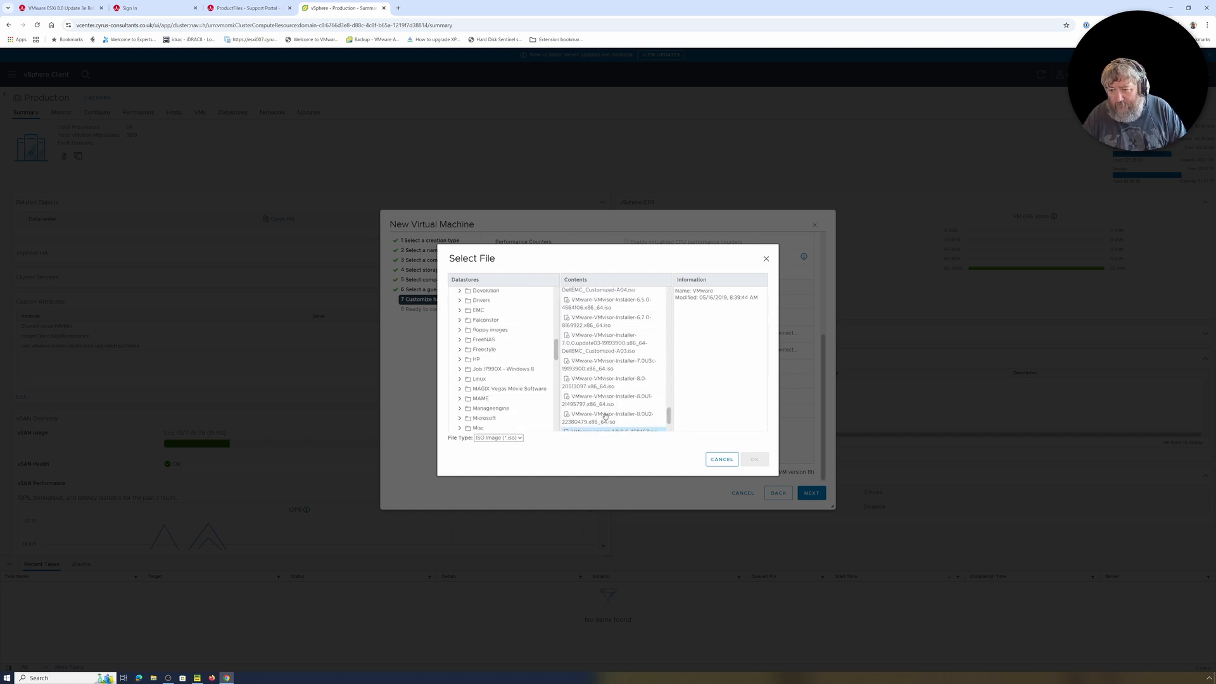
scroll(614, 411, up, 5)
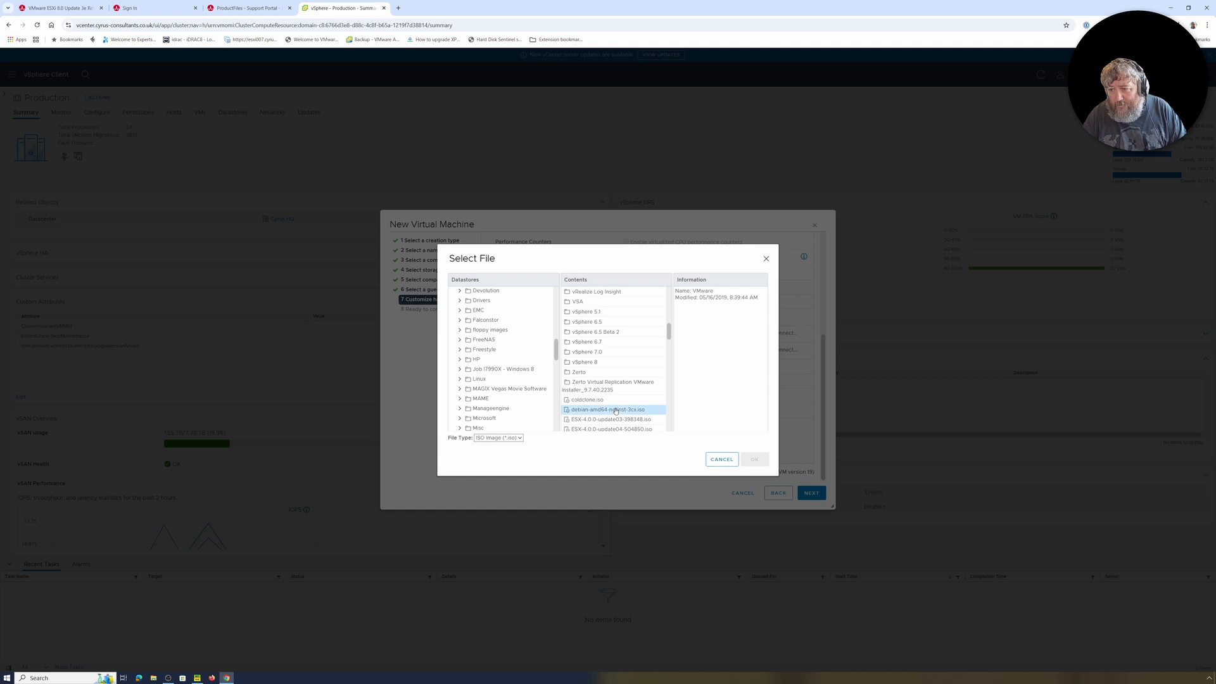
double_click(589, 363)
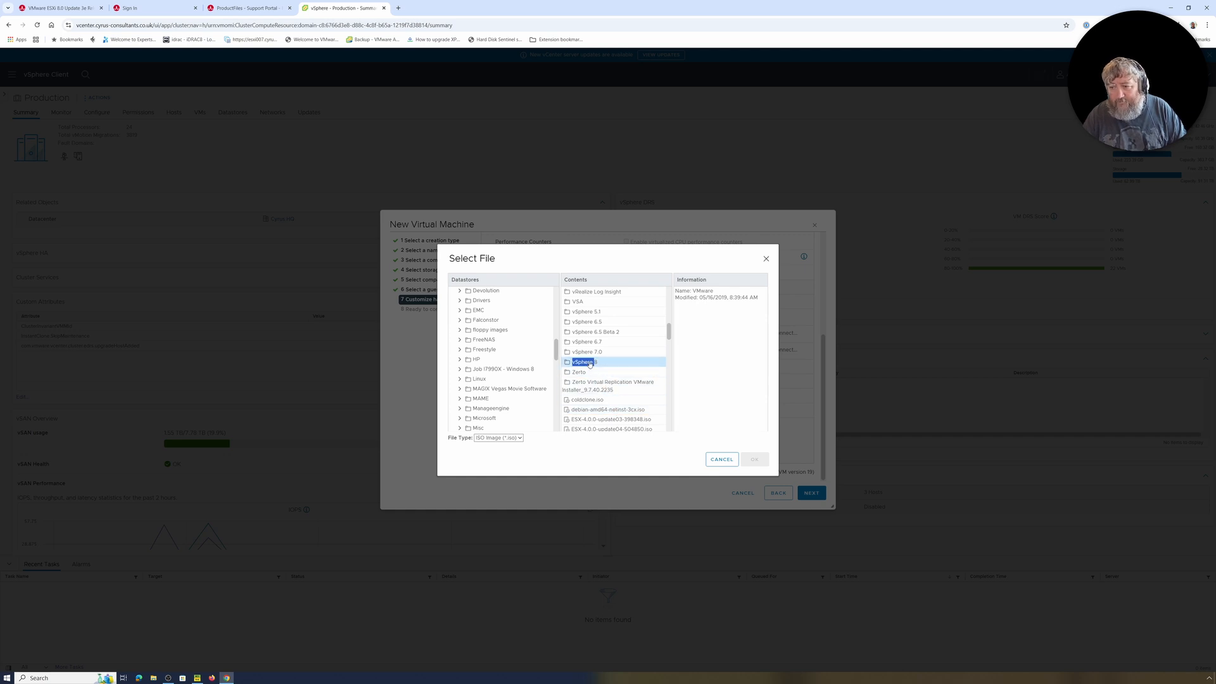
scroll(611, 406, down, 4)
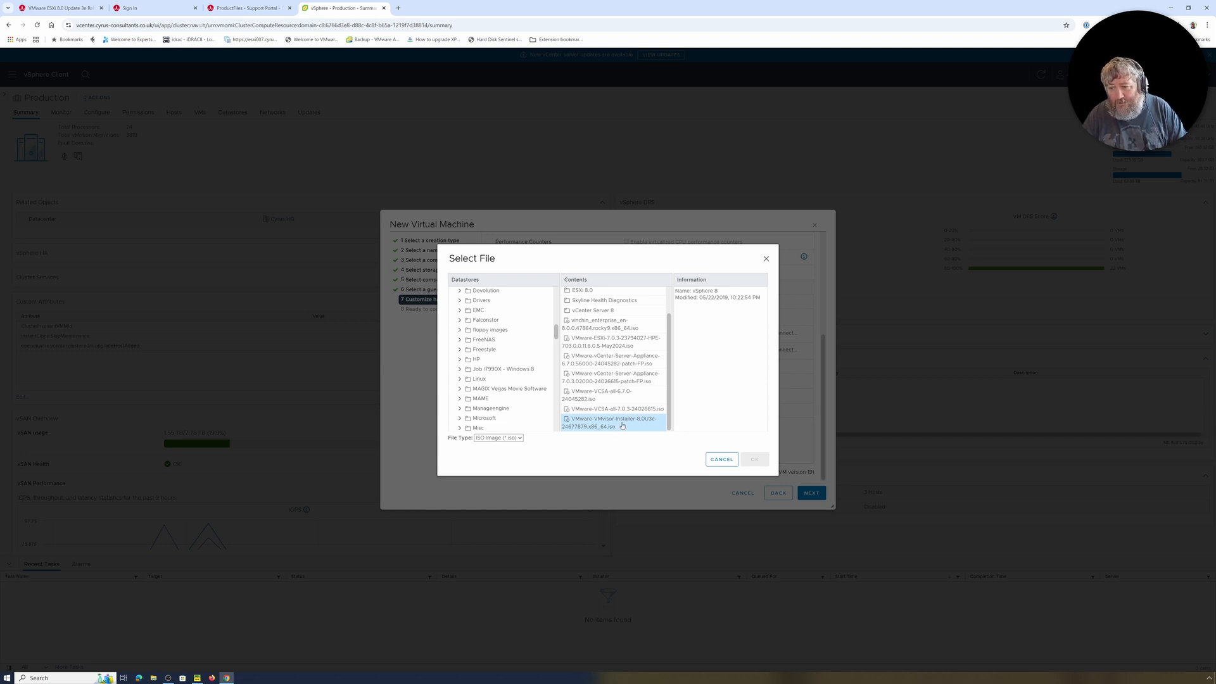
click(622, 426)
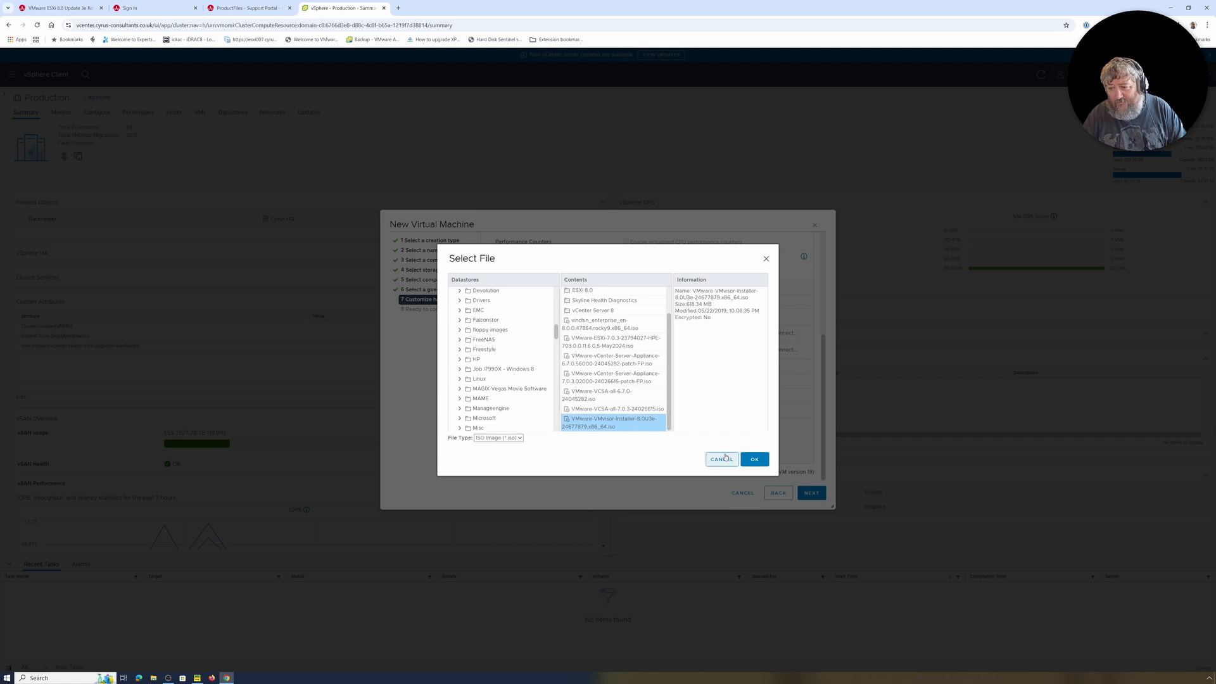
click(754, 459)
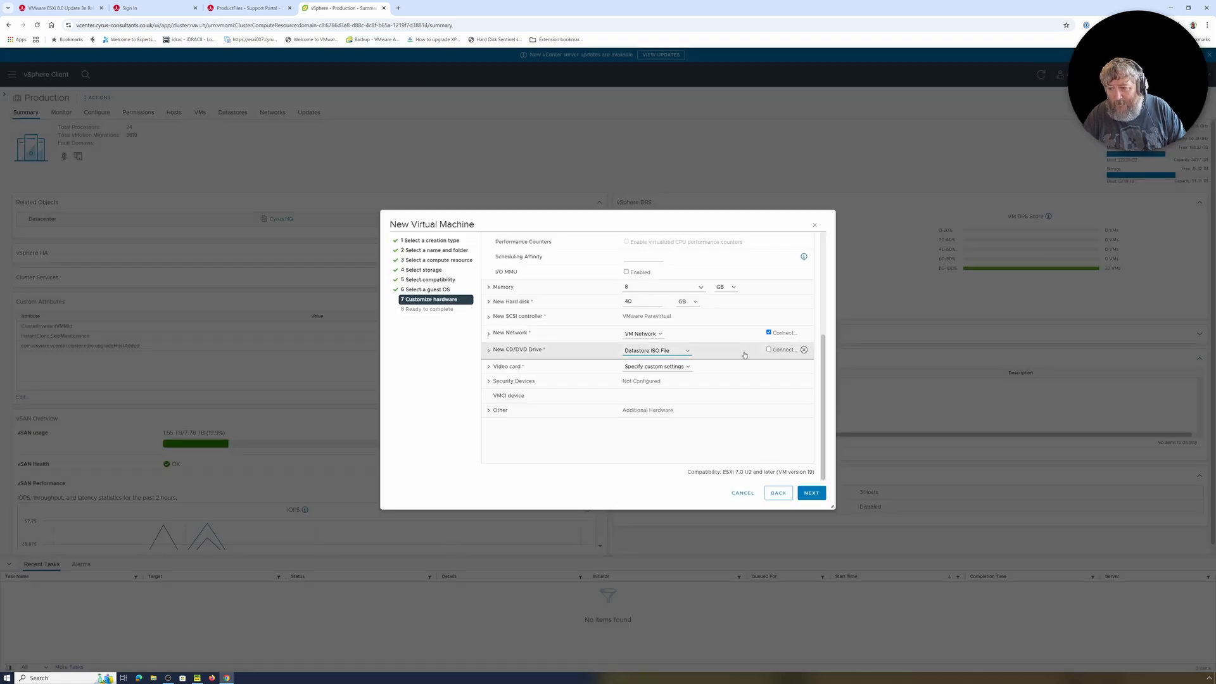
- Finish creating the virtual machine and open its web console
click(814, 496)
click(815, 496)
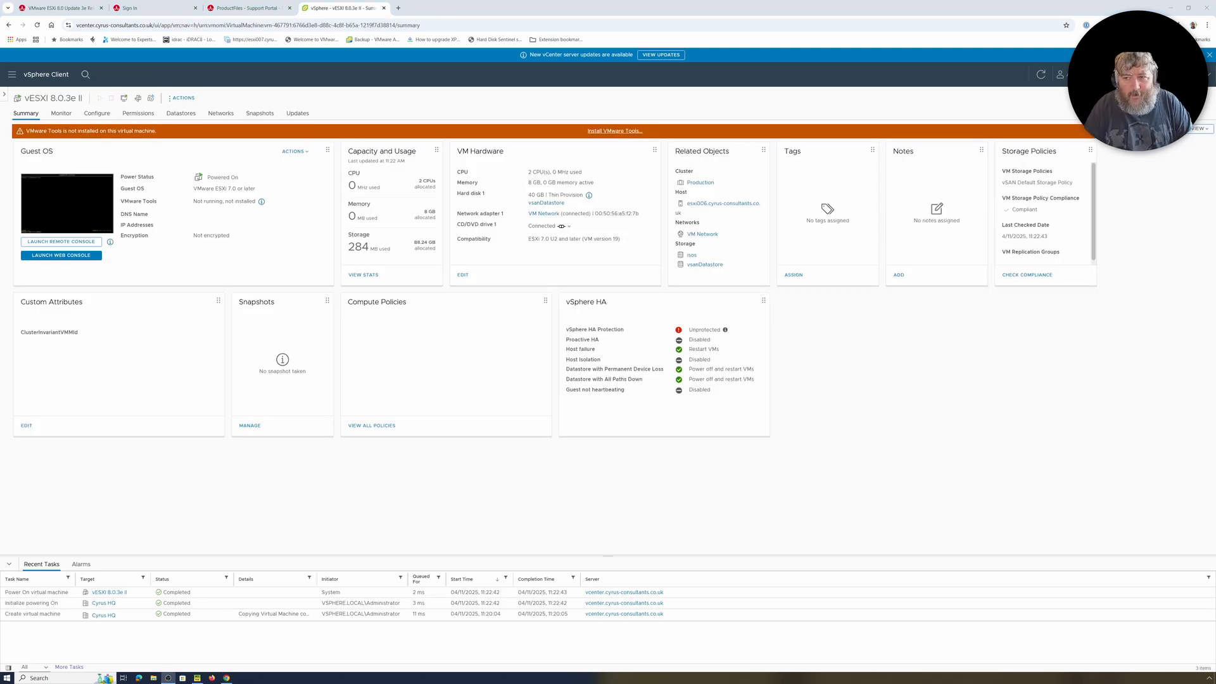
click(74, 256)
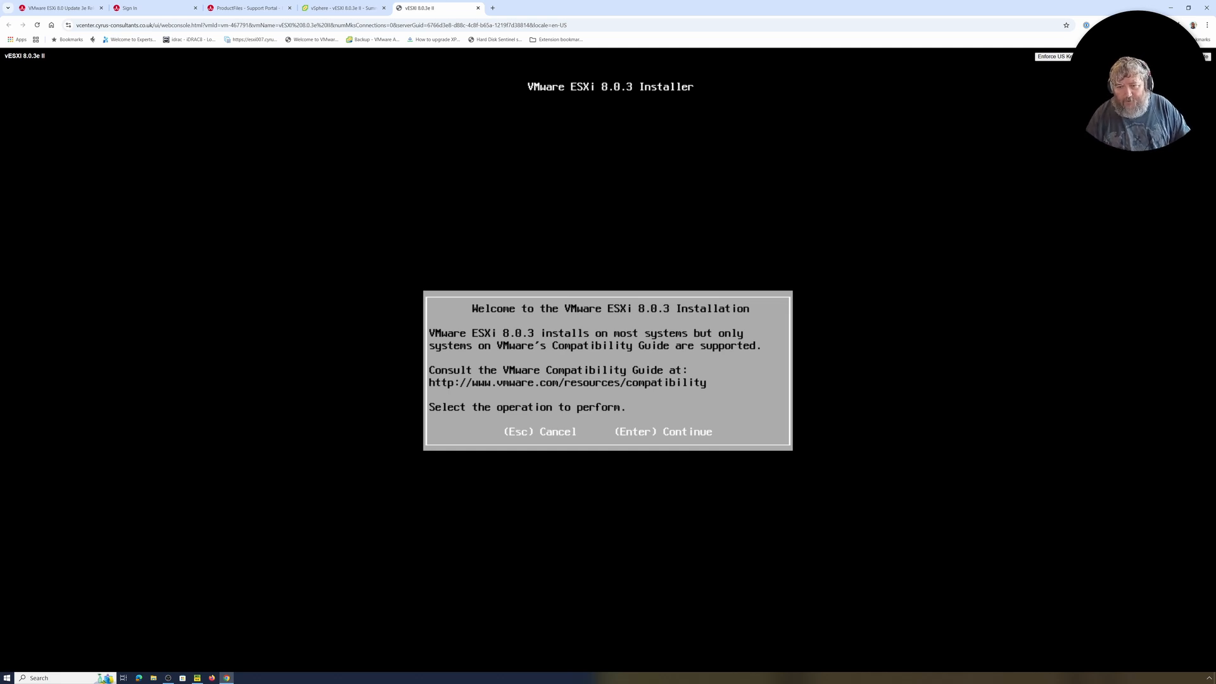
- Accept the ESXi 8.0.3 licence agreement and choose the local VMware virtual disk as the installation target
key(Return)
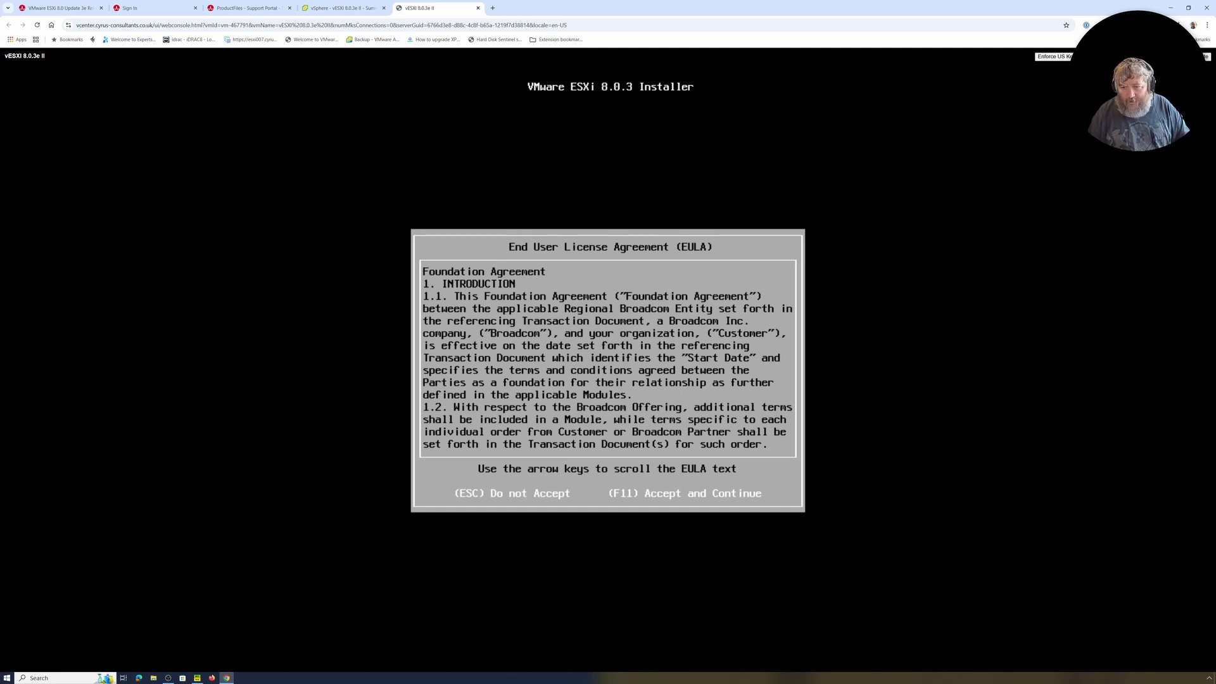
key(F11)
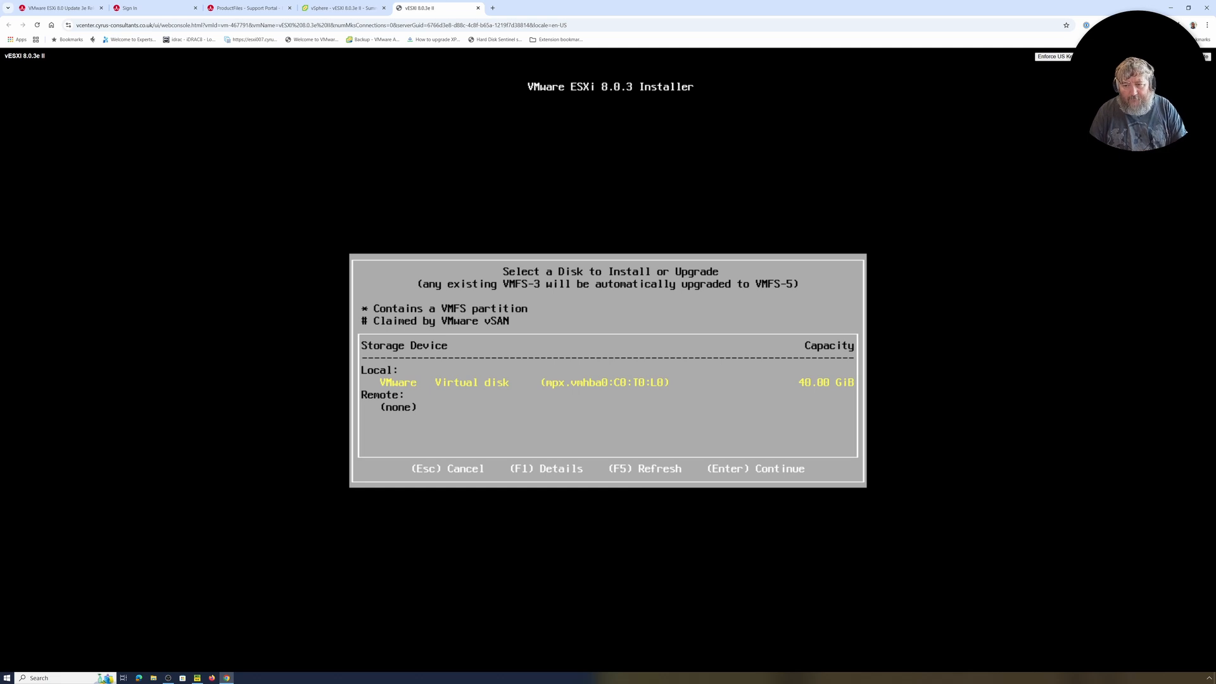
key(Return)
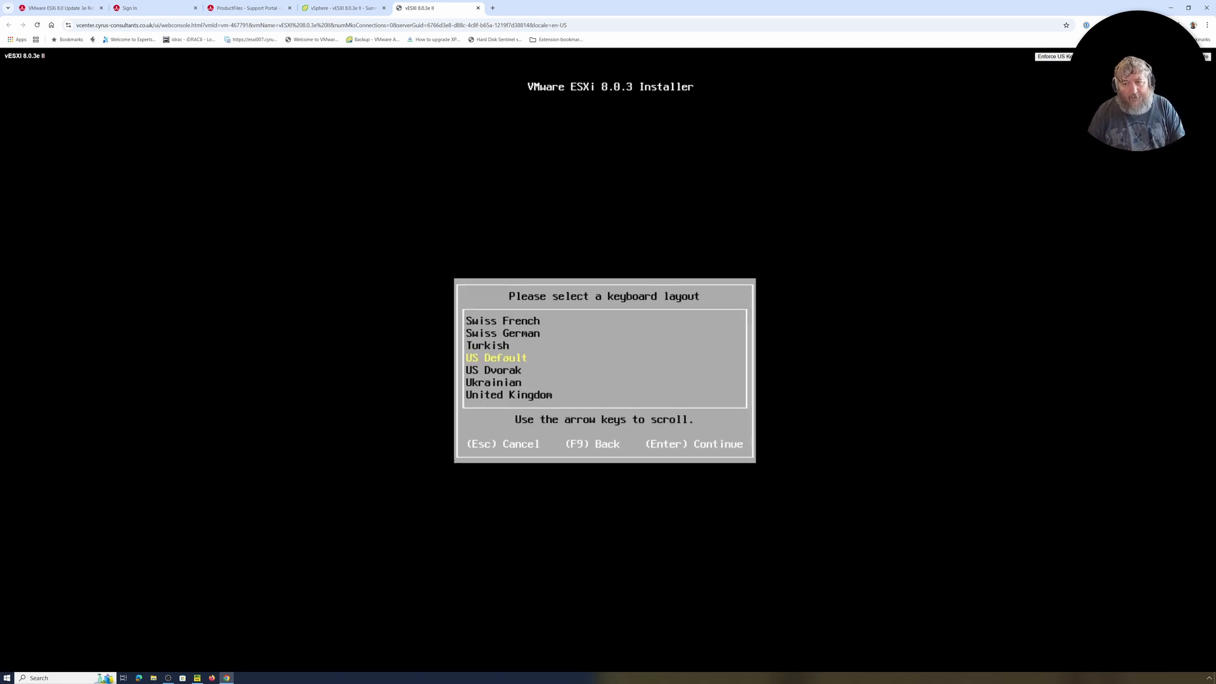
- Set the installer's keyboard layout to United Kingdom
key(Down)
key(Down)
key(Down)
key(Return)
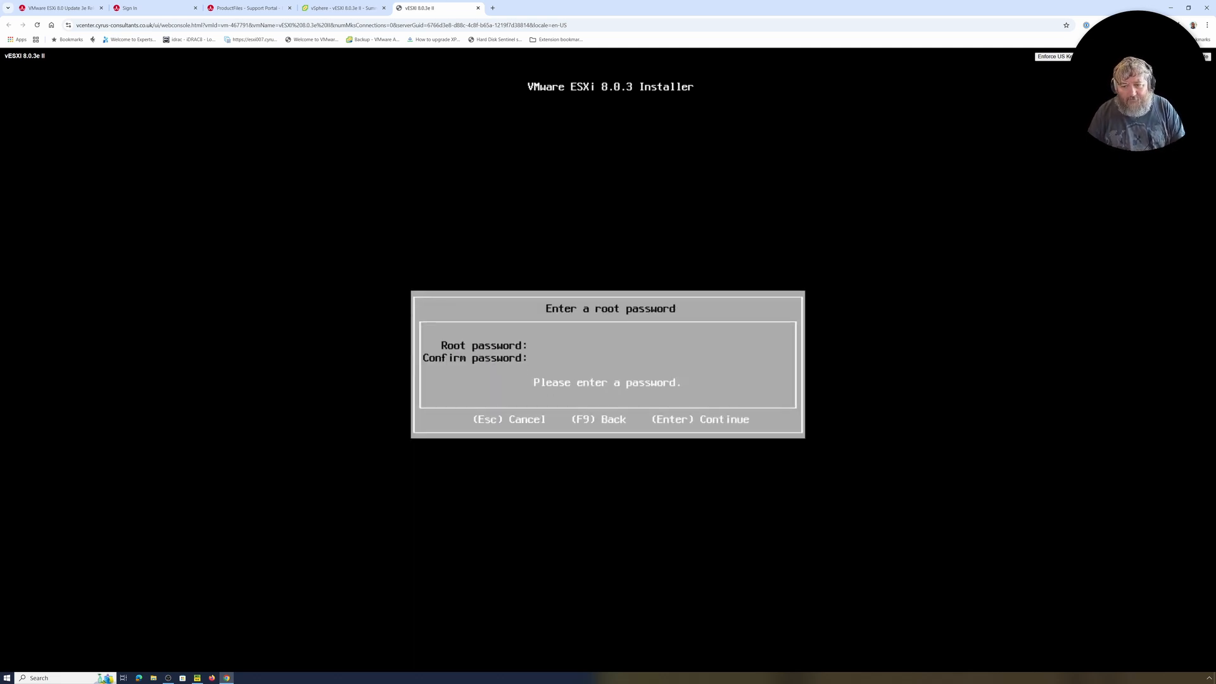
- Enter and confirm the root password for the ESXi host
text(******)
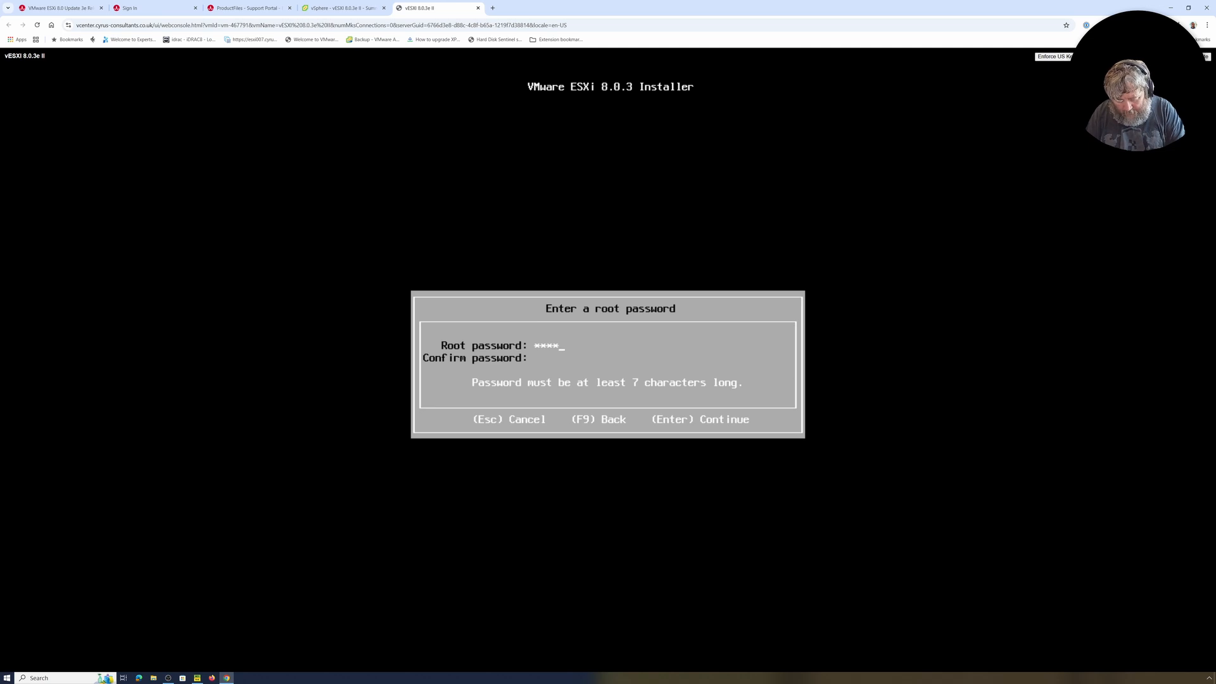
text(********)
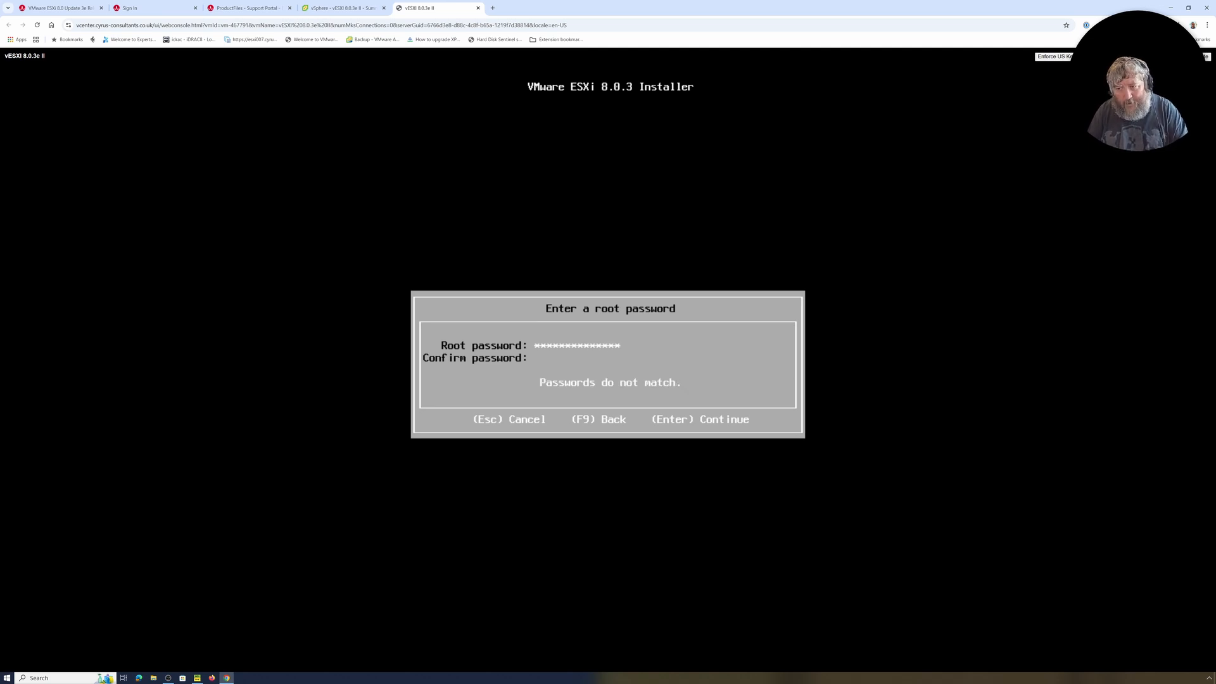
text(*************)
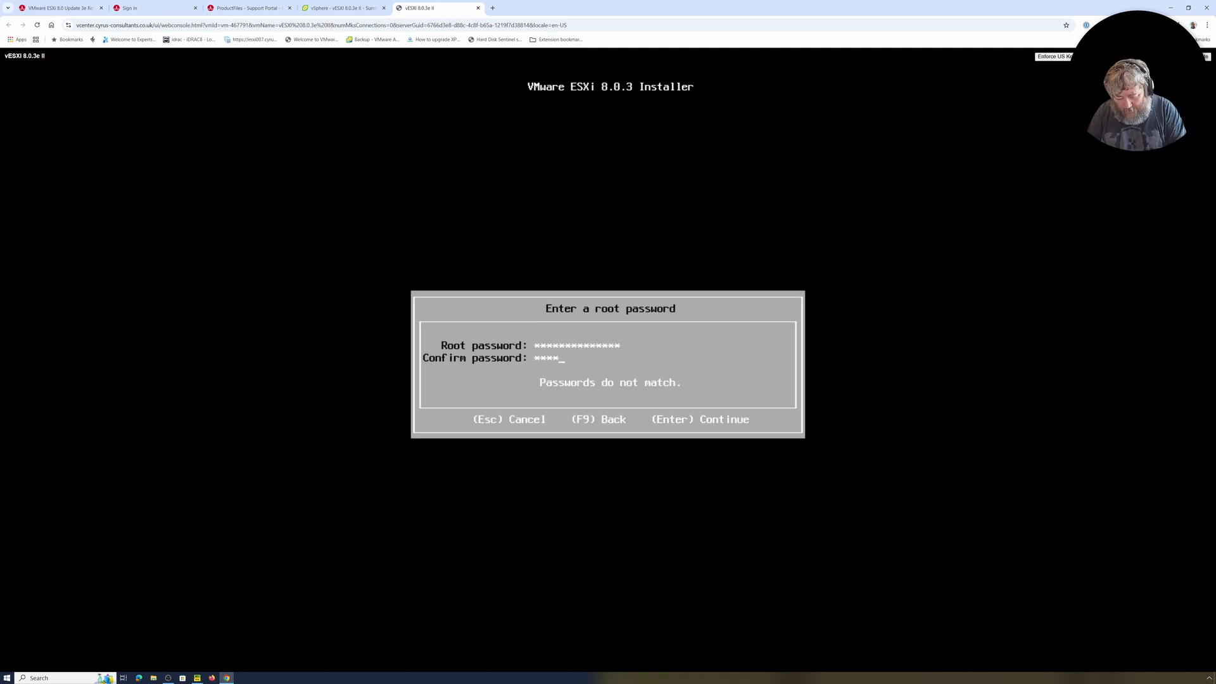
text(*)
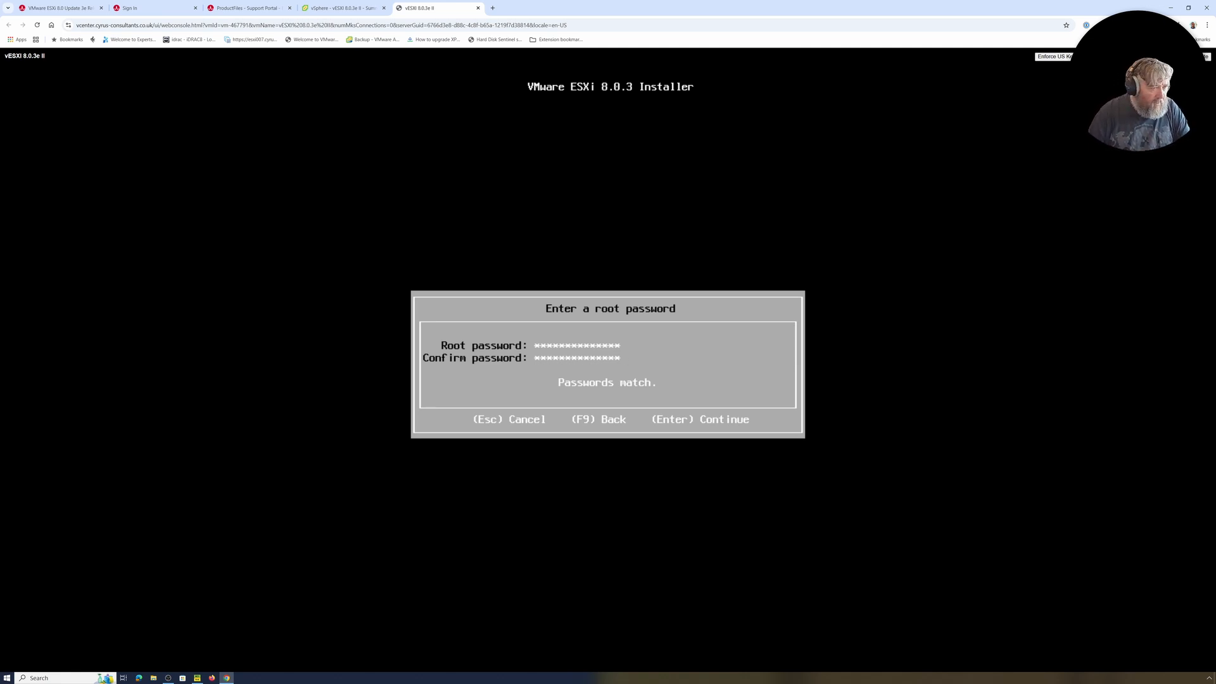
key(Return)
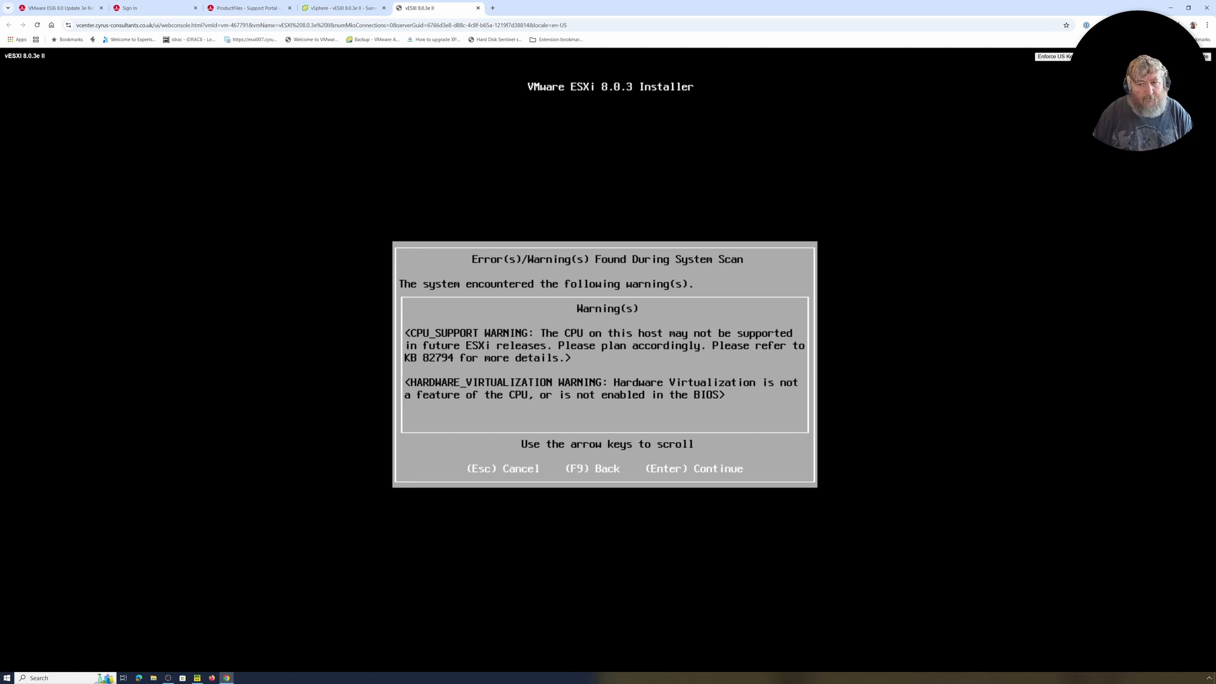
- Accept the system scan warnings and install ESXi 8.0.3 on the virtual disk, rebooting the host once installation completes
key(Return)
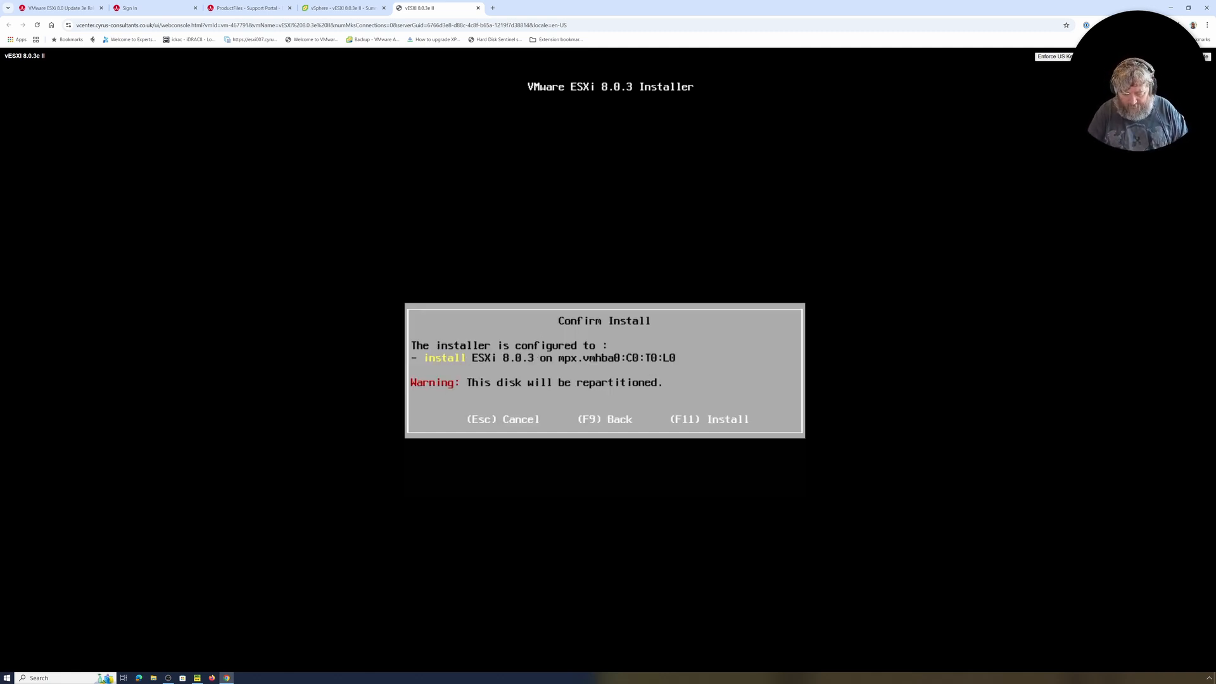
key(F11)
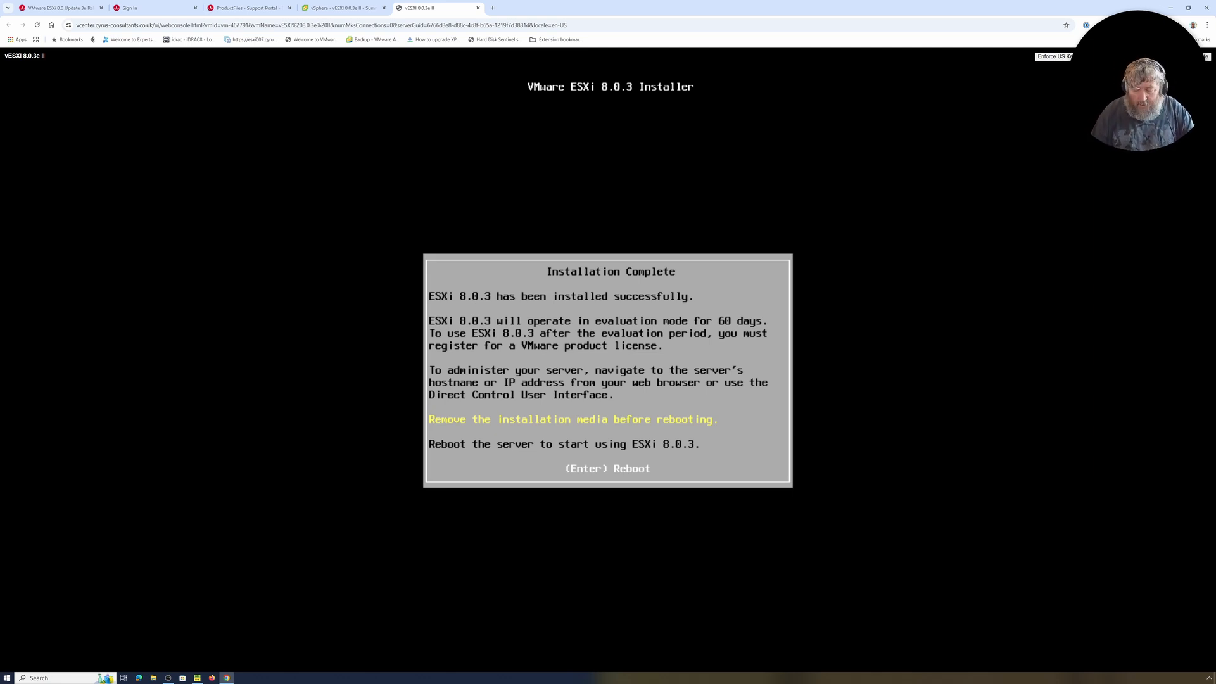
key(Return)
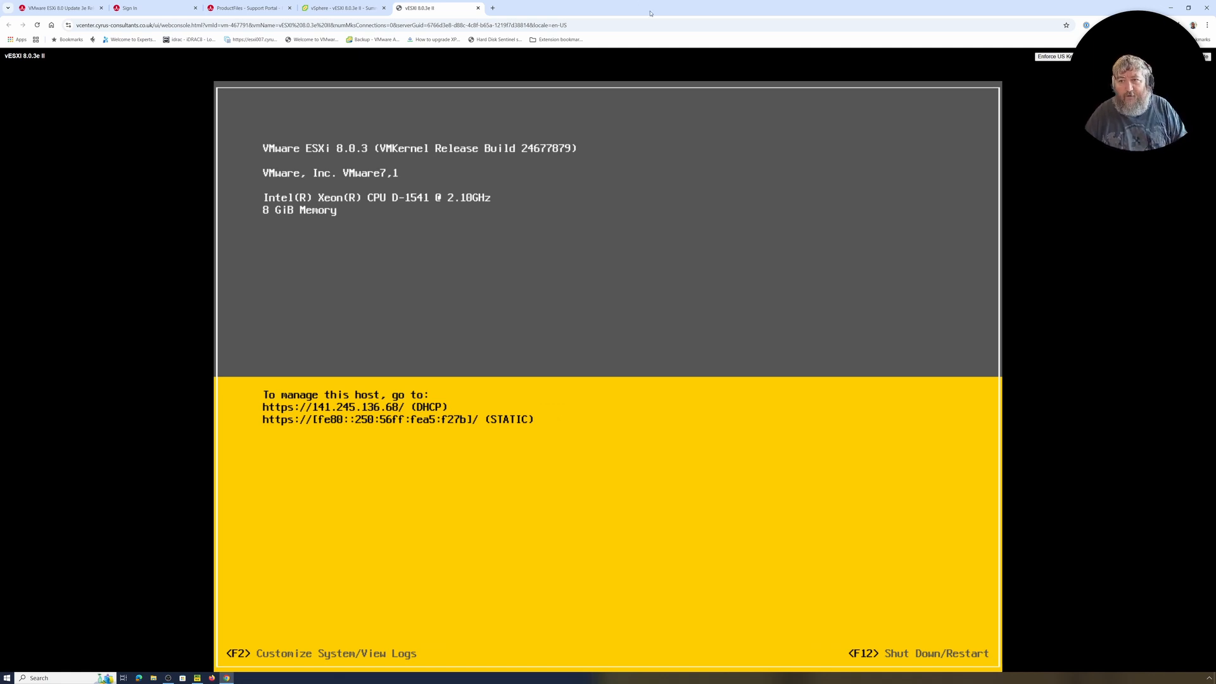
- Open the ESXi host's web interface at 141.245.136.68 in a new browser tab, proceeding past the certificate warning
click(492, 7)
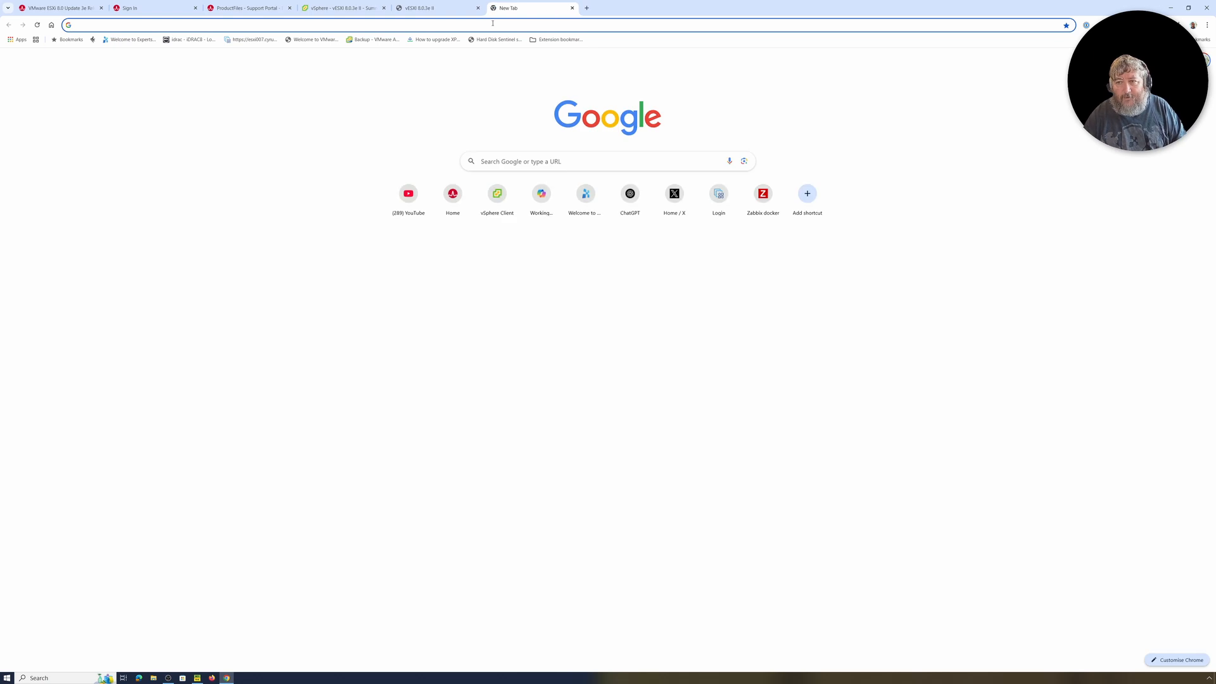
click(493, 25)
text(141.2)
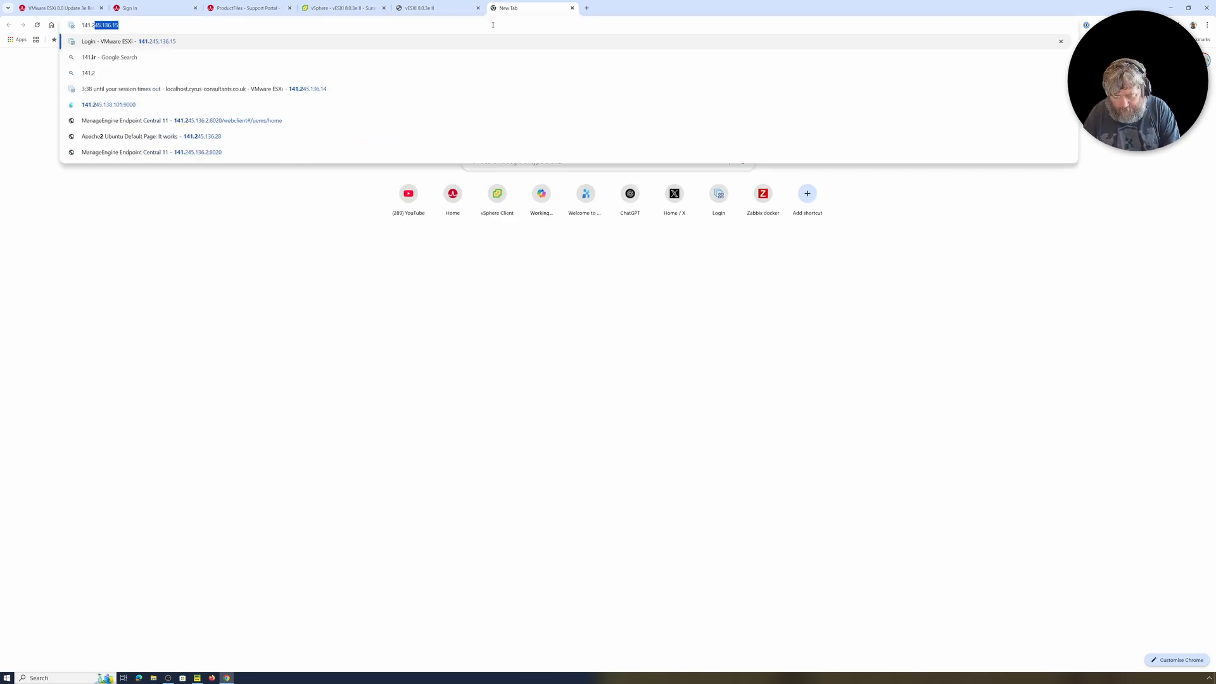
text(45.136.68)
key(Return)
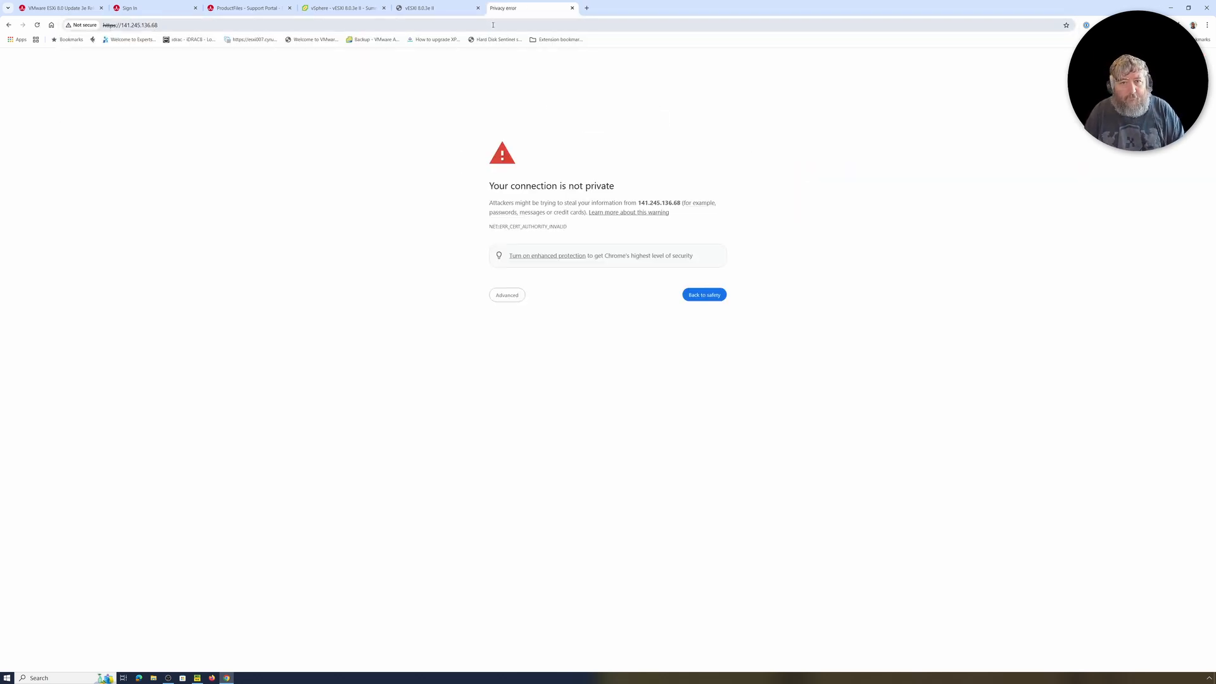
click(507, 295)
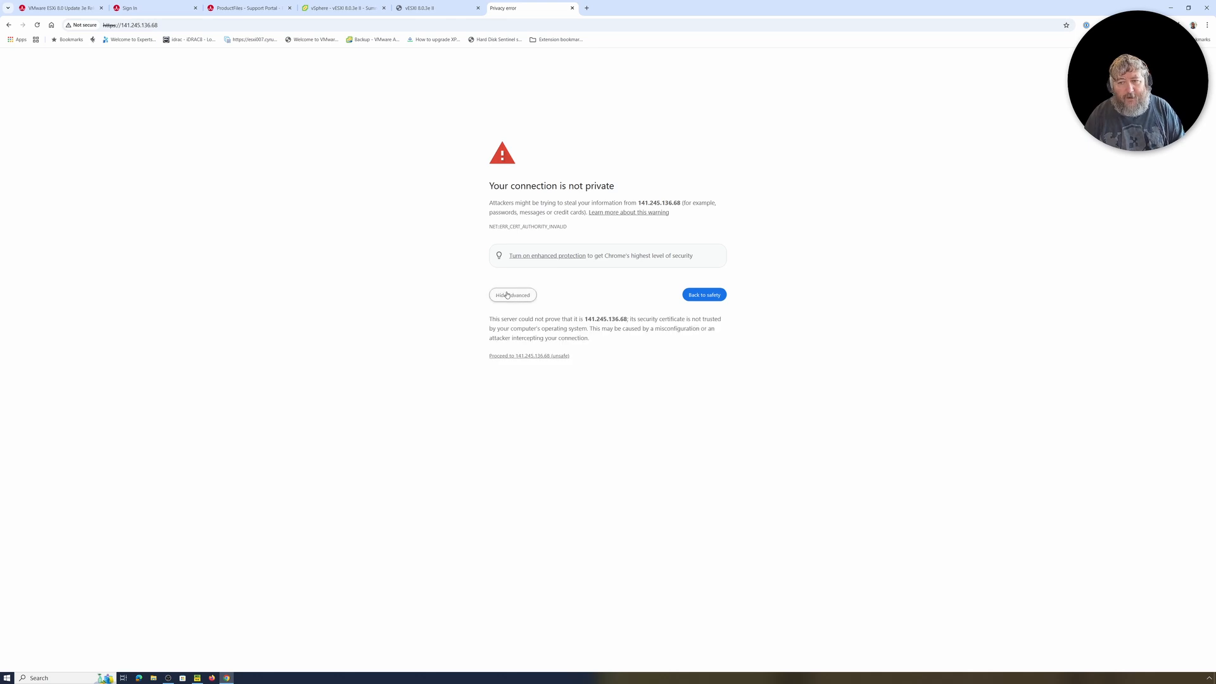
click(520, 357)
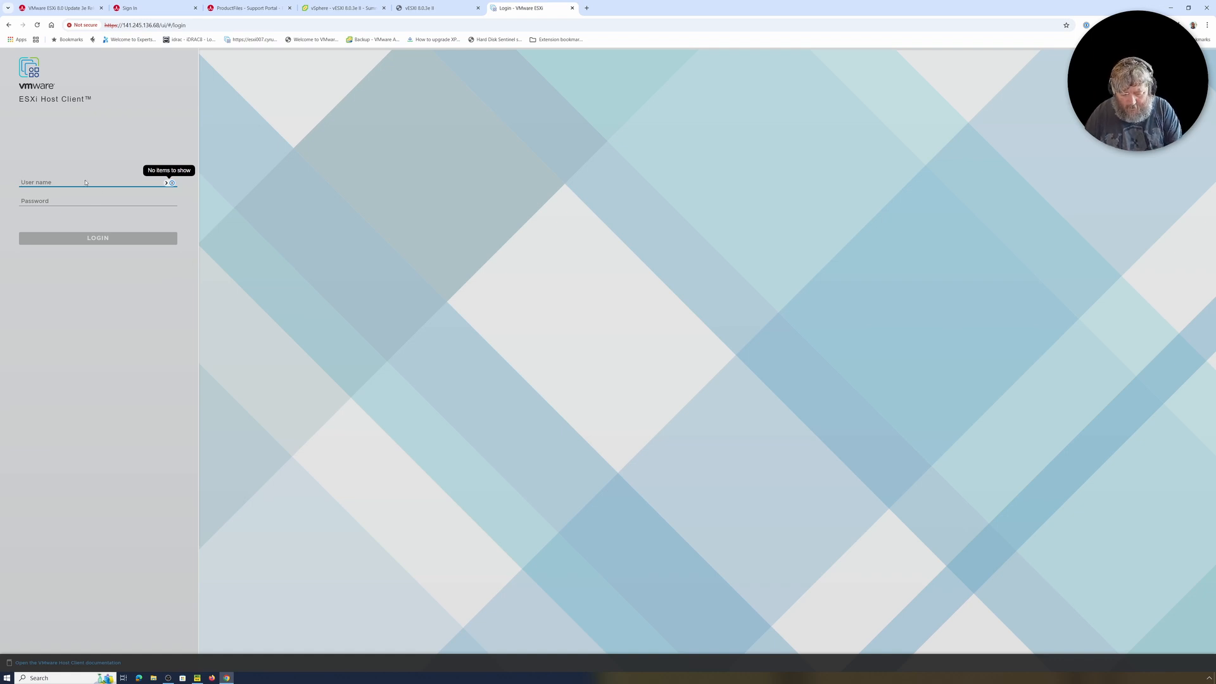
- Log in to the ESXi host client as root with the account password and accept the Customer Experience Improvement Program prompt with participation enabled
text(root)
key(Tab)
text(•)
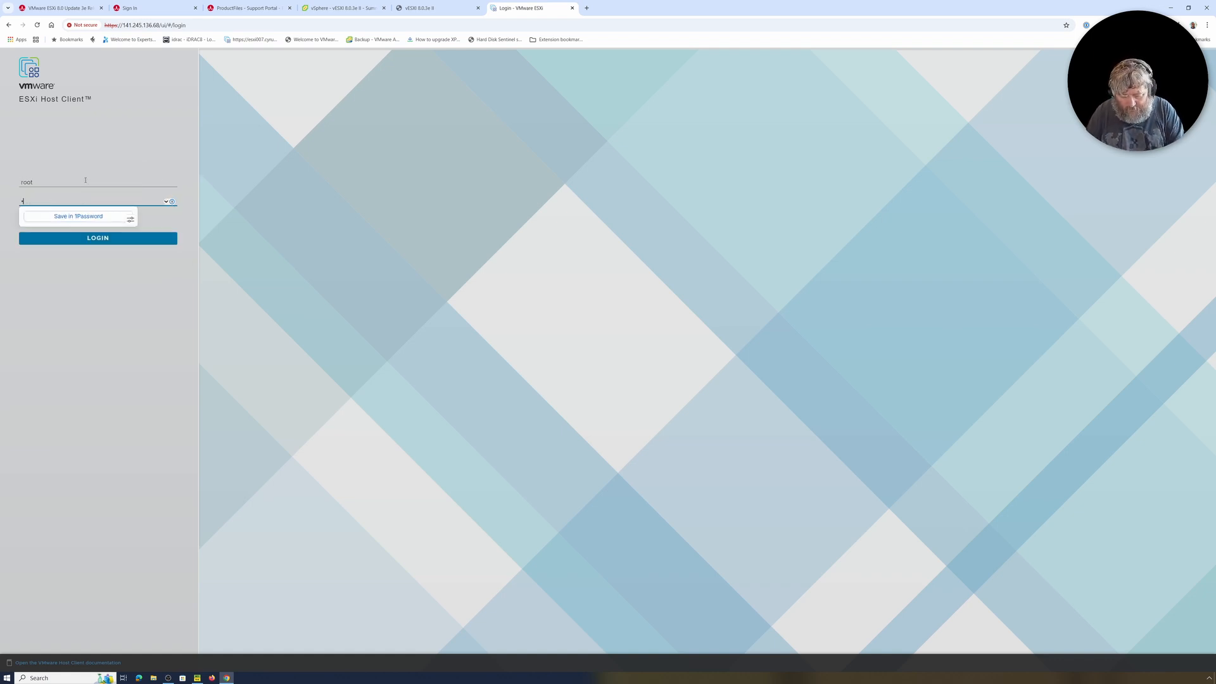
text(•••••••••)
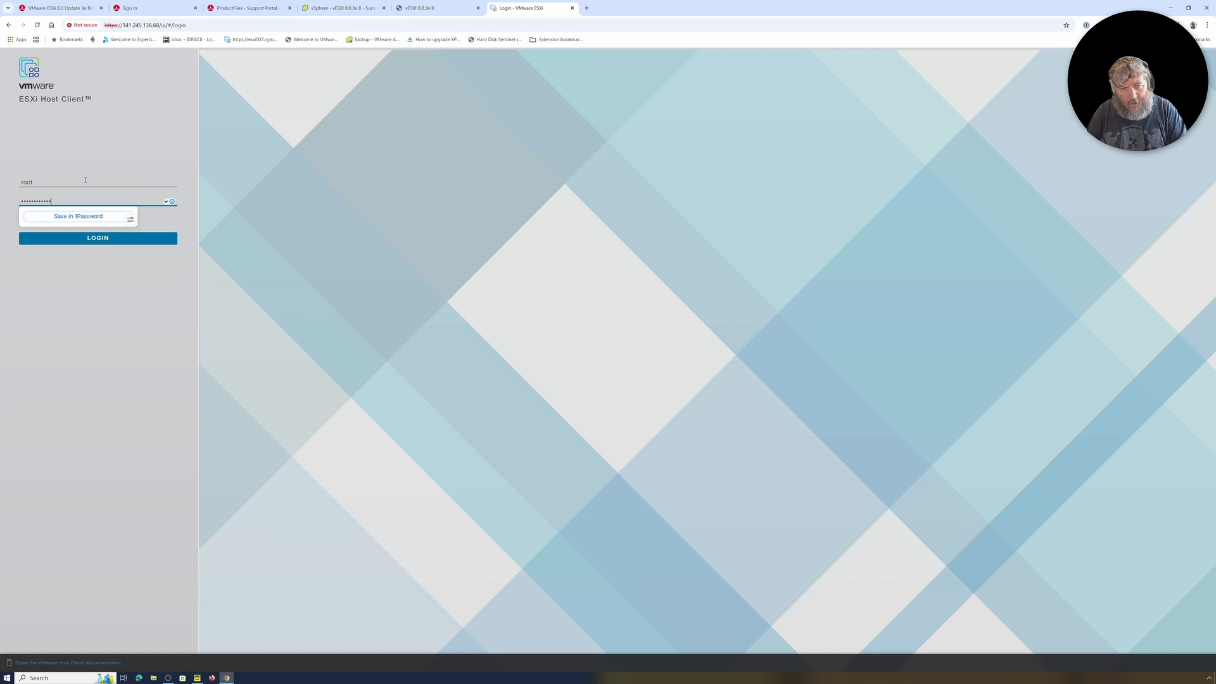
click(99, 238)
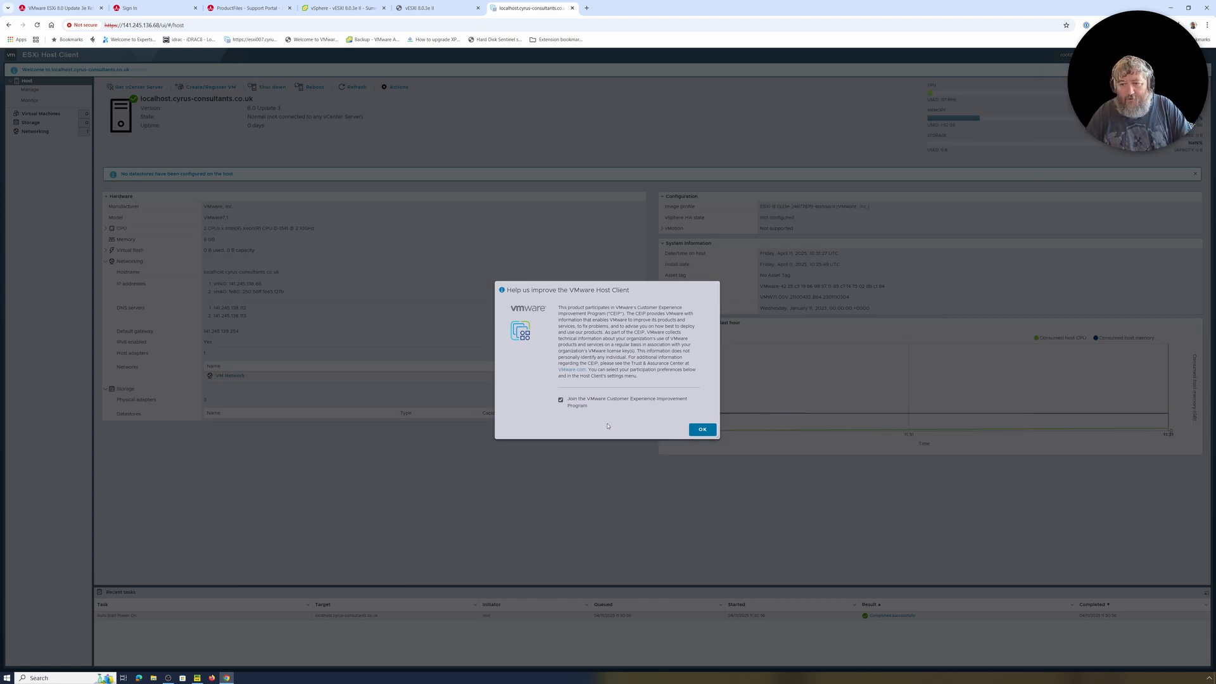
click(702, 430)
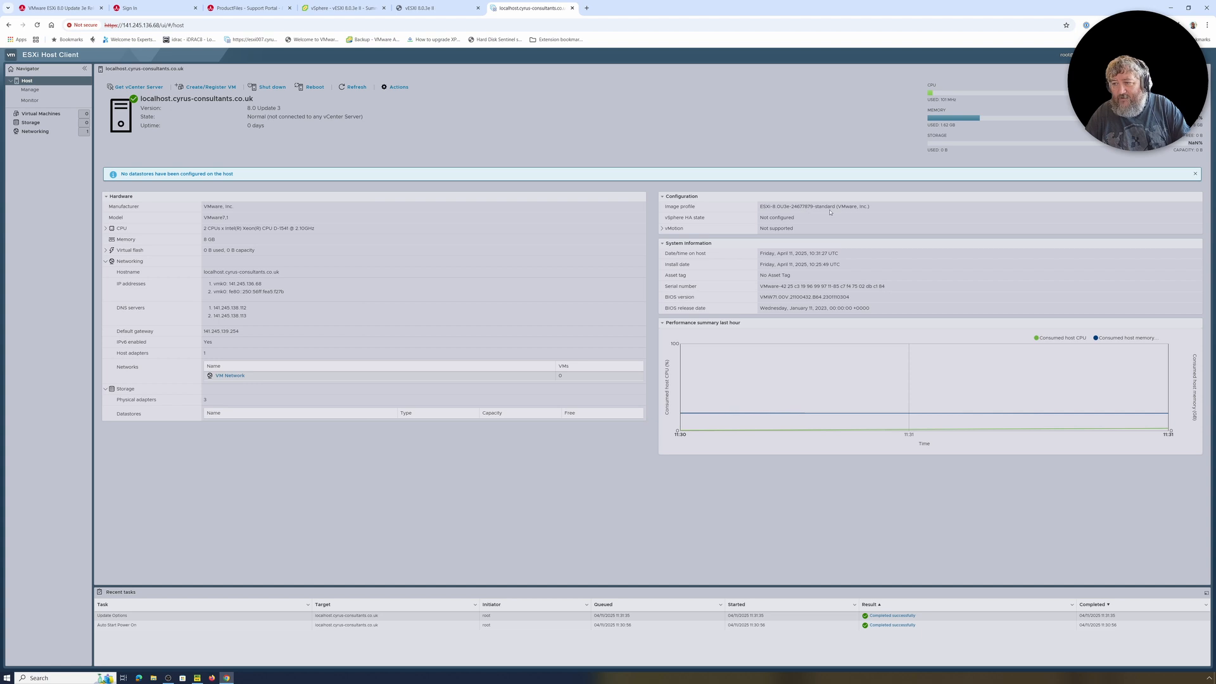
- Show the licensing details in the ESXi host's management settings to examine the assigned licence, its expiration date and its features
mouse_move(788, 352)
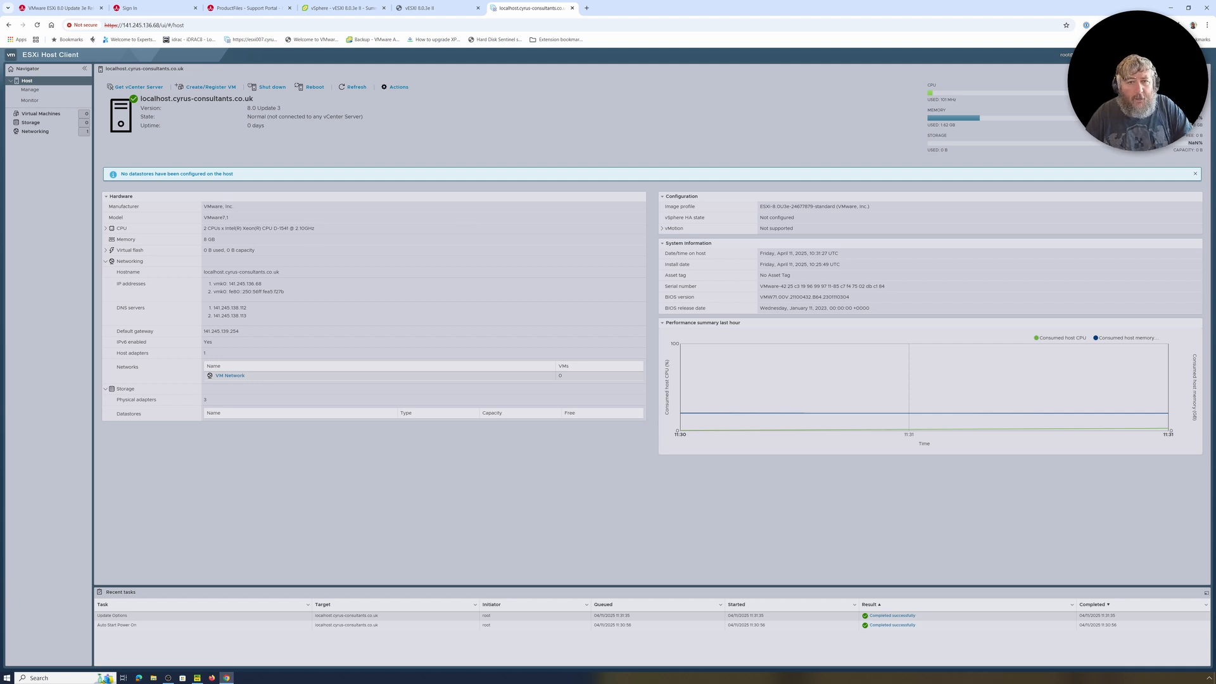
click(31, 90)
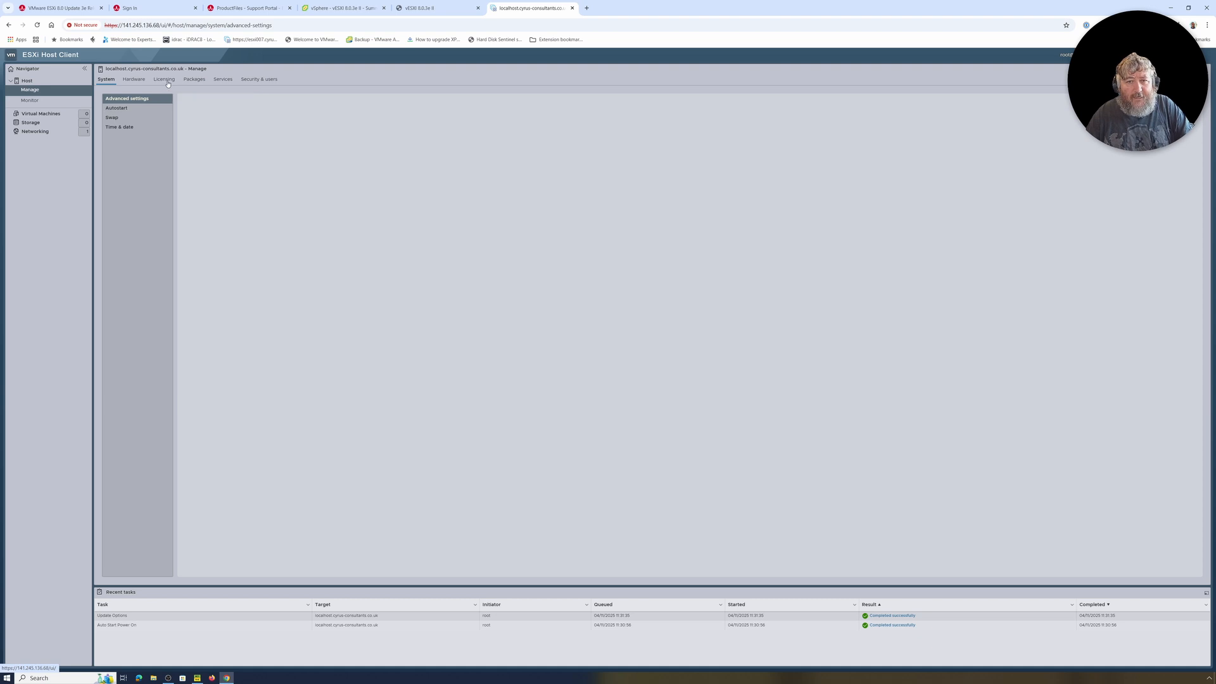
click(168, 81)
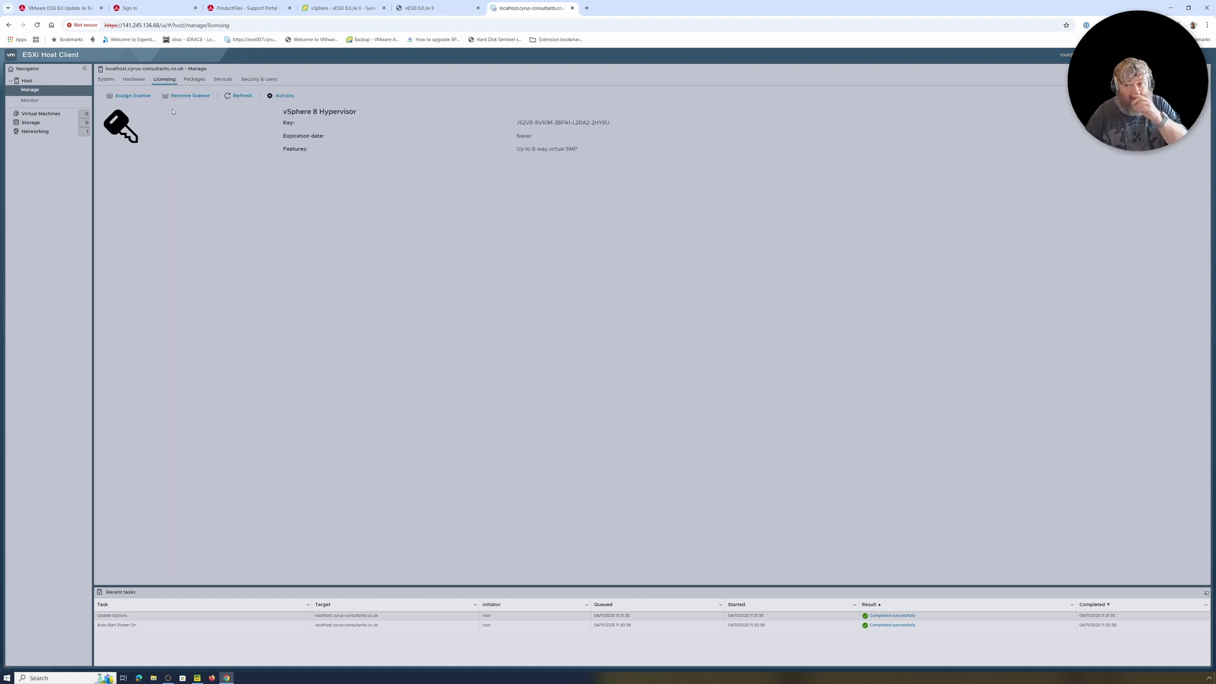